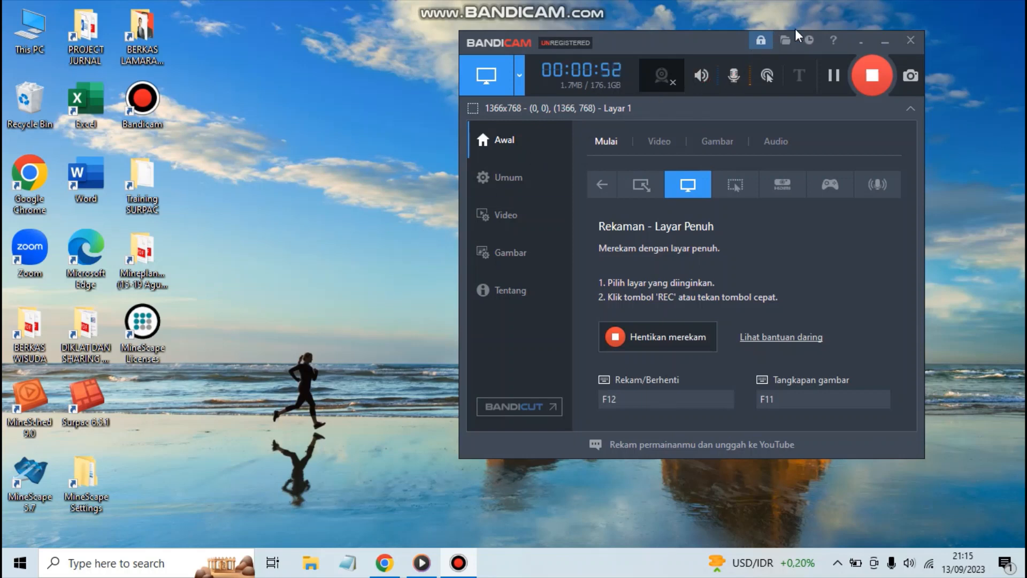
# - Launch Surpac 6.5.1 from the desktop and clear the screen recorder's window out of the way
pyautogui.click(874, 51)
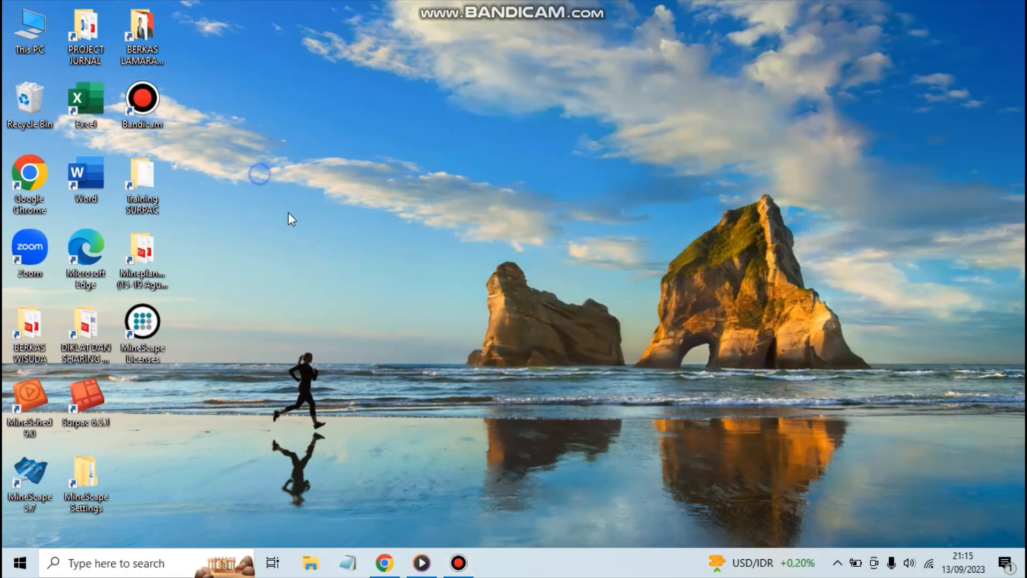
pyautogui.rightClick(264, 177)
pyautogui.click(291, 220)
pyautogui.click(71, 422)
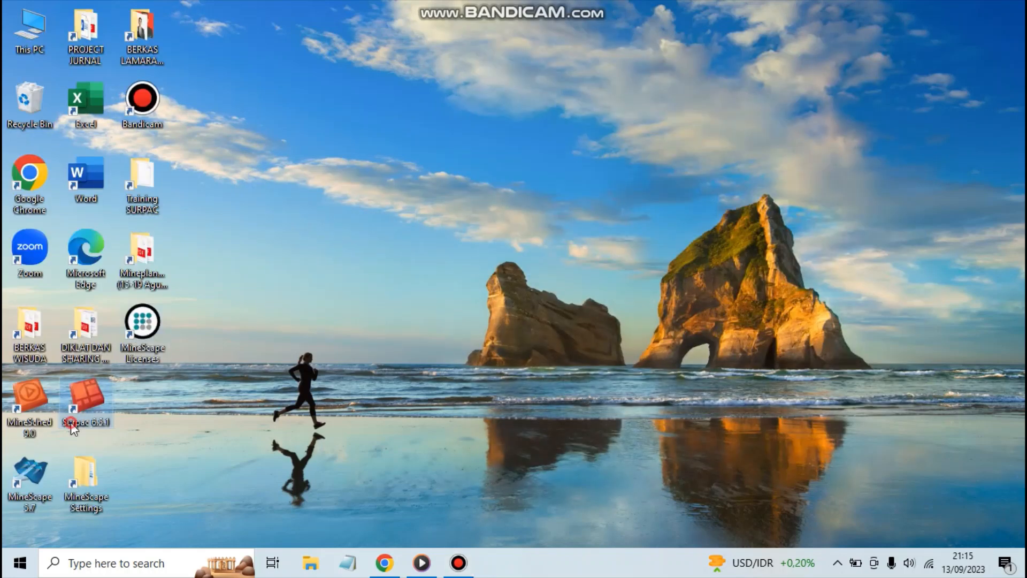
pyautogui.click(152, 426)
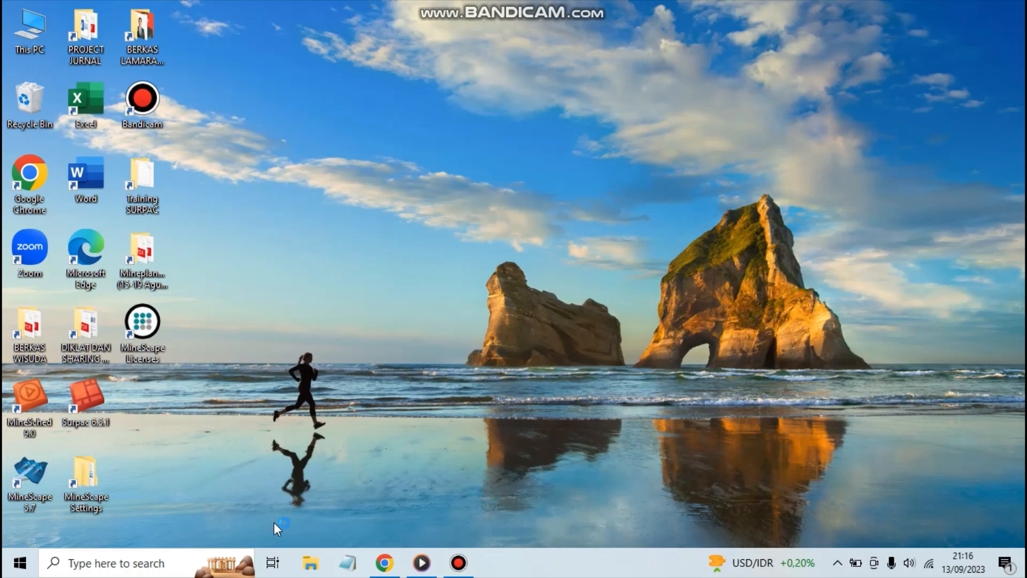
pyautogui.click(456, 562)
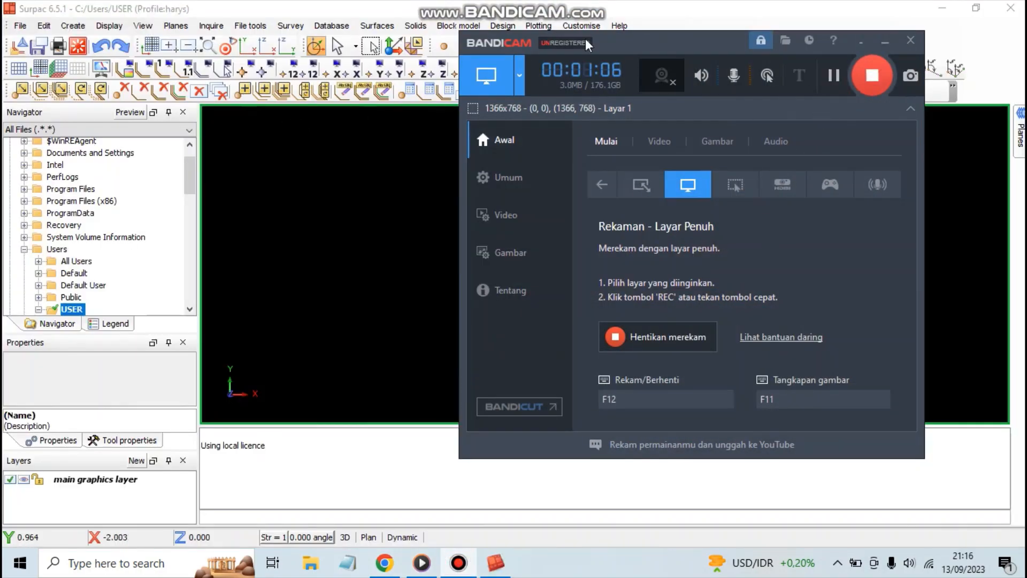
pyautogui.click(854, 16)
# - Expand the E:\ drive in the file tree to list its folders
pyautogui.scroll(-1, 56, 274)
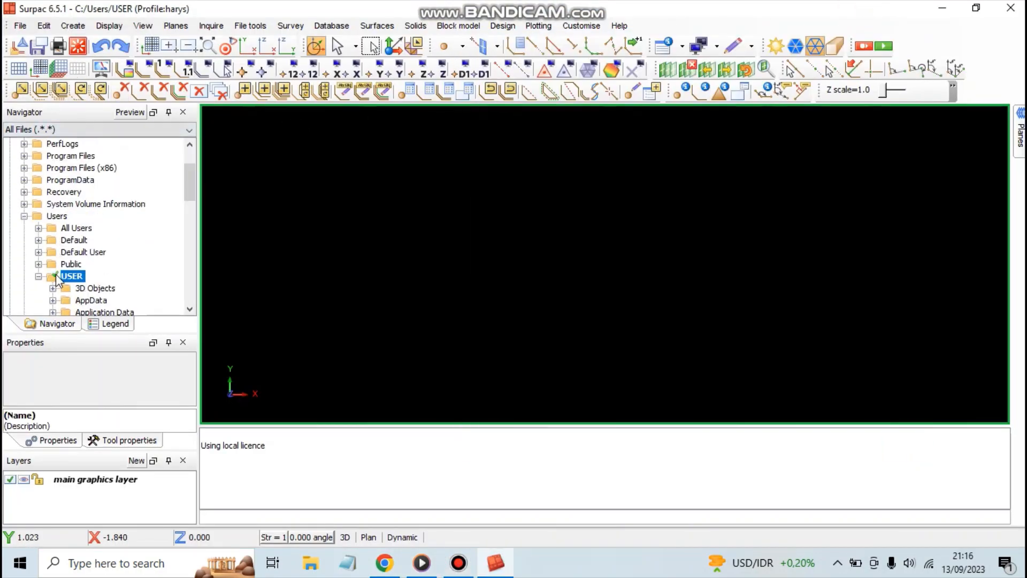
pyautogui.scroll(-1, 56, 277)
pyautogui.scroll(-3, 56, 270)
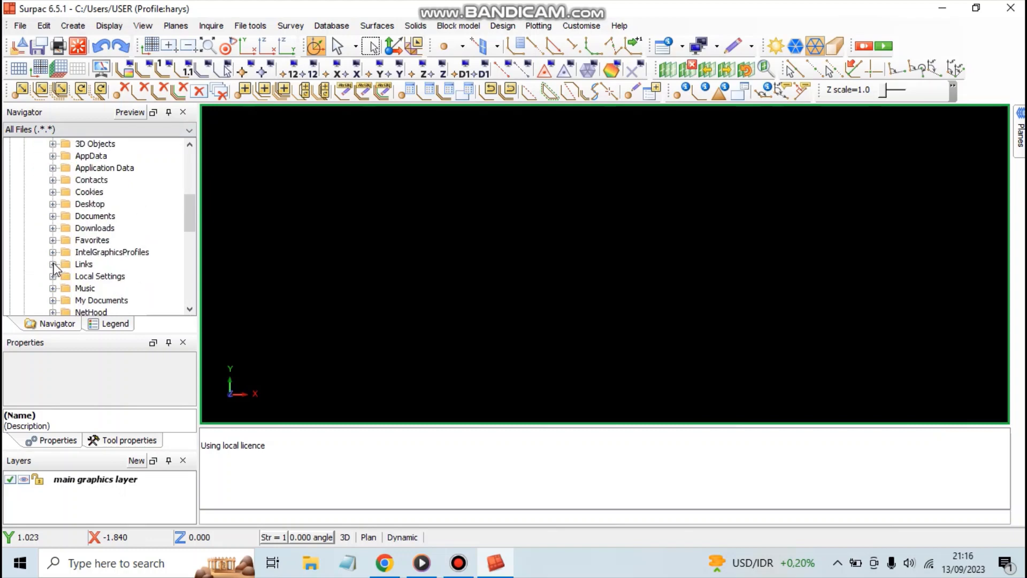
pyautogui.scroll(-5, 76, 258)
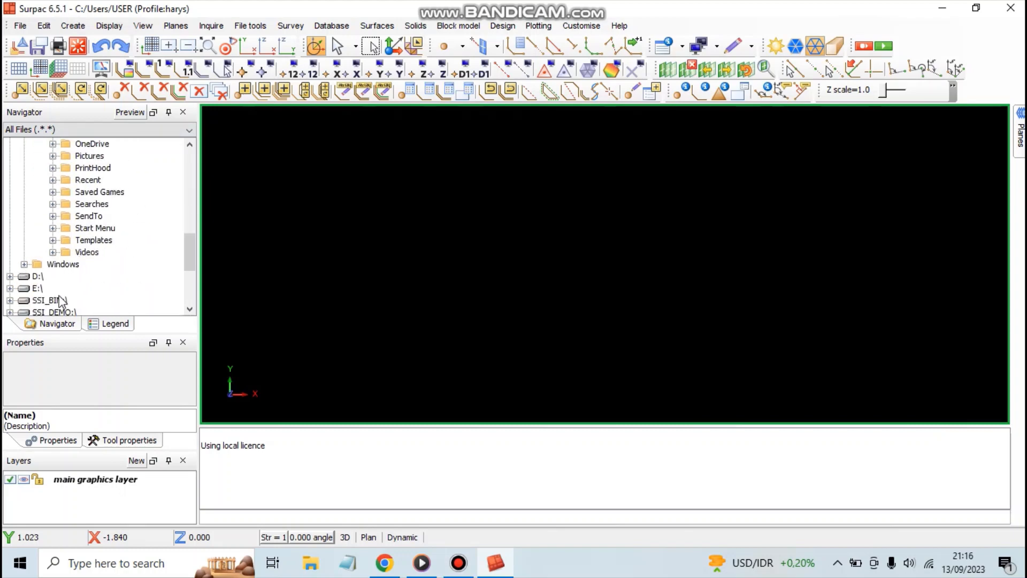
pyautogui.click(10, 288)
pyautogui.scroll(-1, 64, 282)
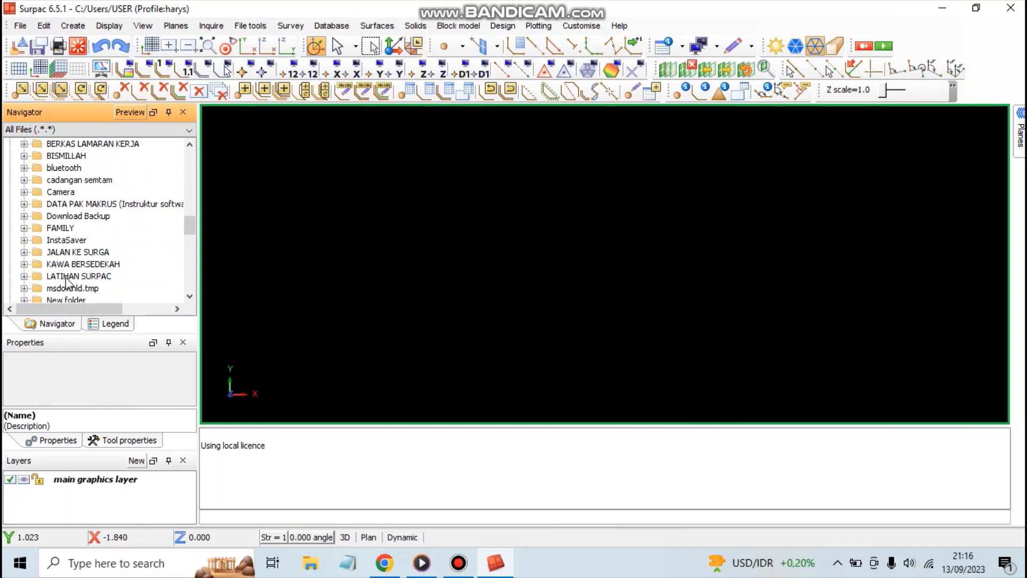
# - Examine the LATIHAN SURPAC folder on the E:\ drive and its Tutorial Lengkap Surpac subfolder for practice data
pyautogui.scroll(-2, 39, 181)
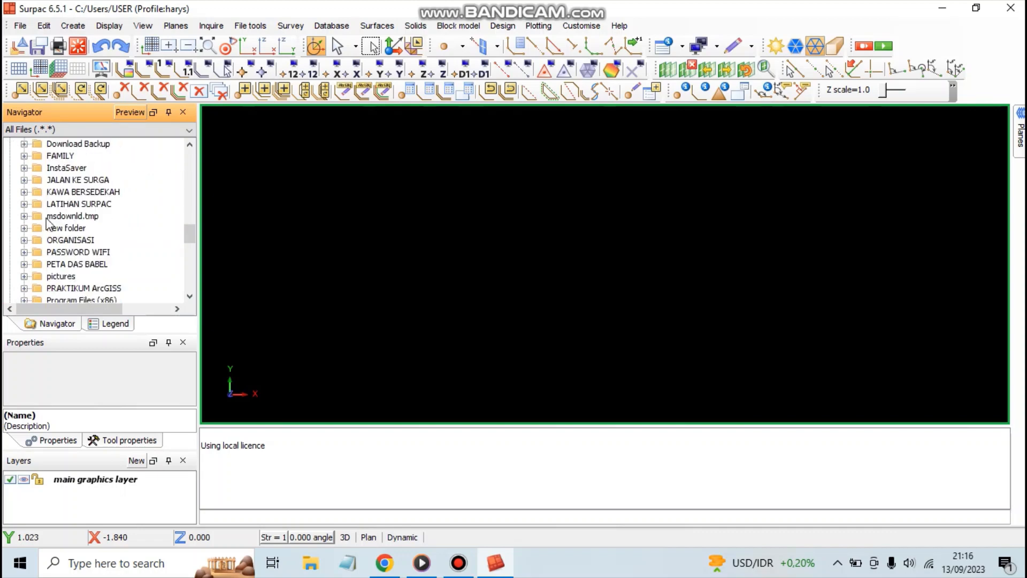
pyautogui.scroll(-2, 51, 236)
pyautogui.scroll(1, 63, 253)
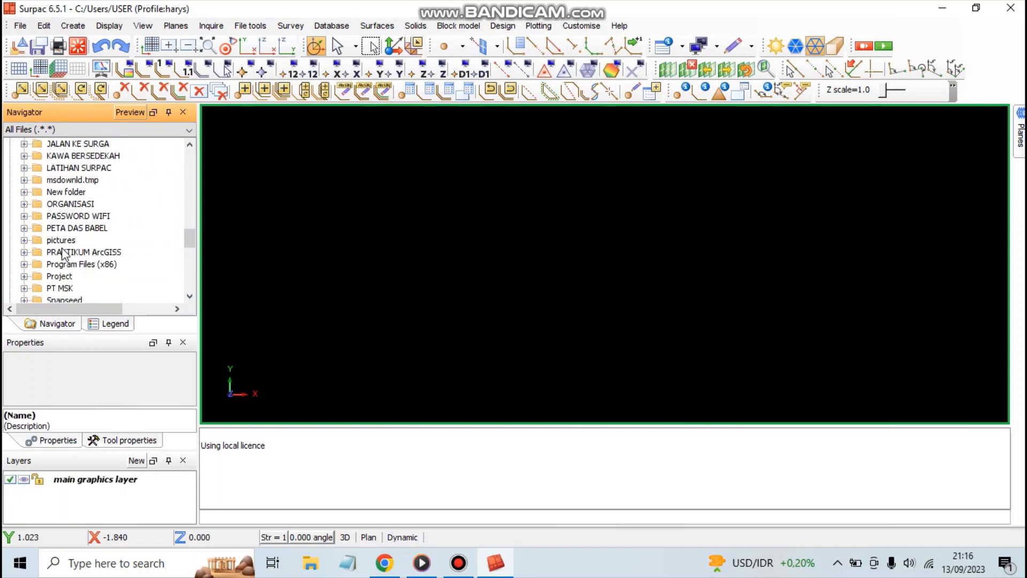
pyautogui.scroll(1, 65, 255)
pyautogui.doubleClick(36, 206)
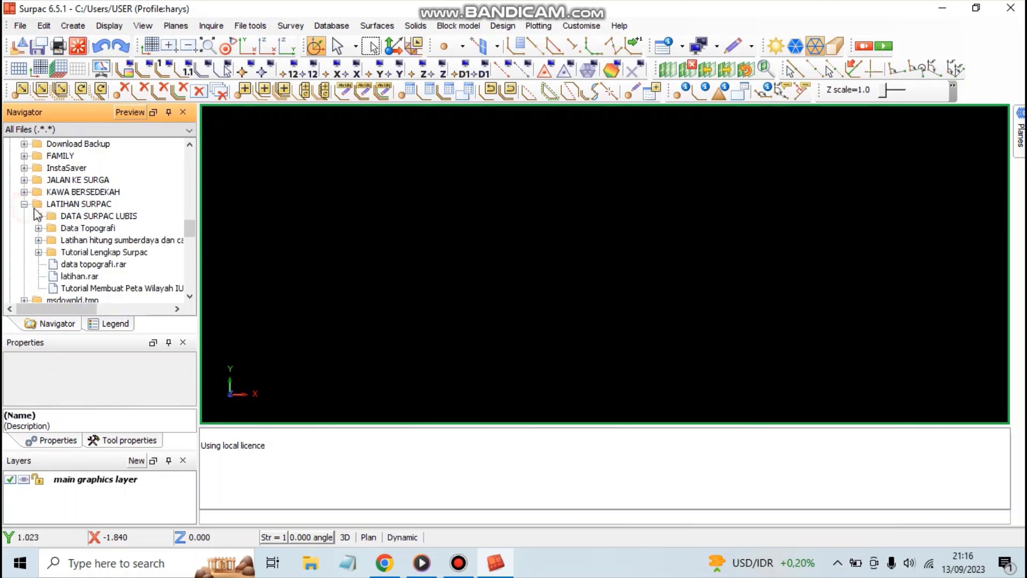
pyautogui.scroll(-2, 73, 253)
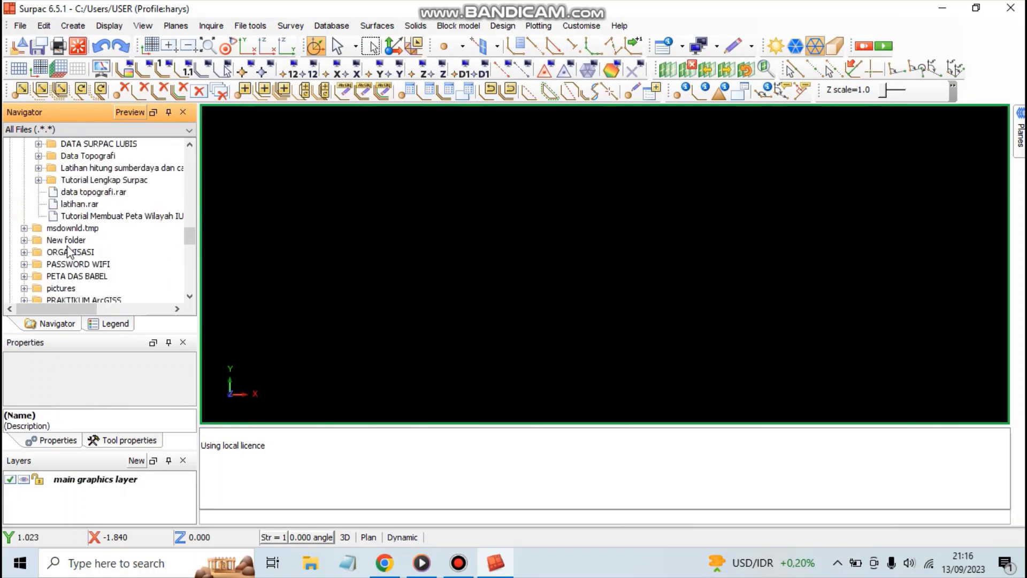
pyautogui.scroll(1, 69, 252)
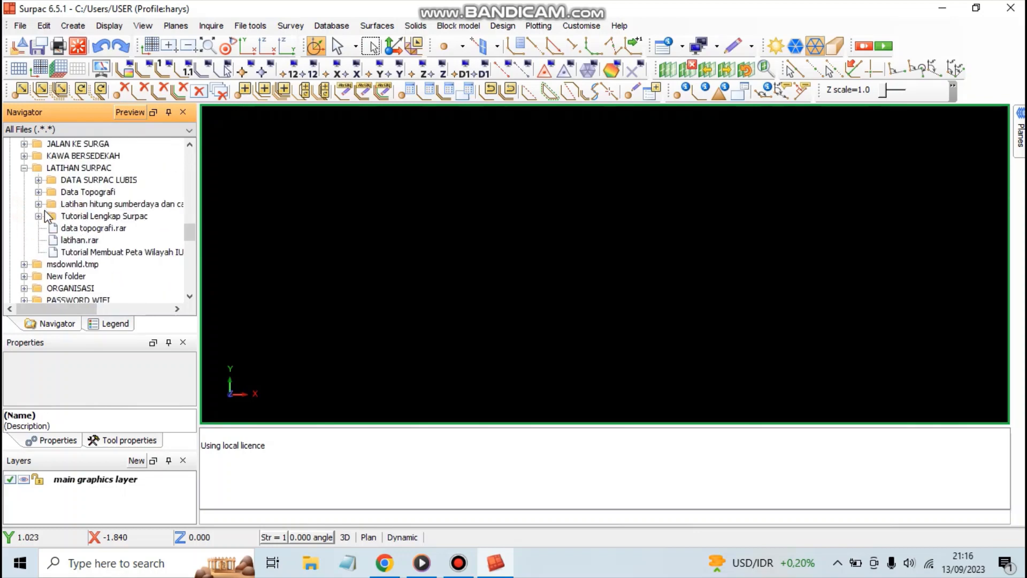
pyautogui.doubleClick(51, 217)
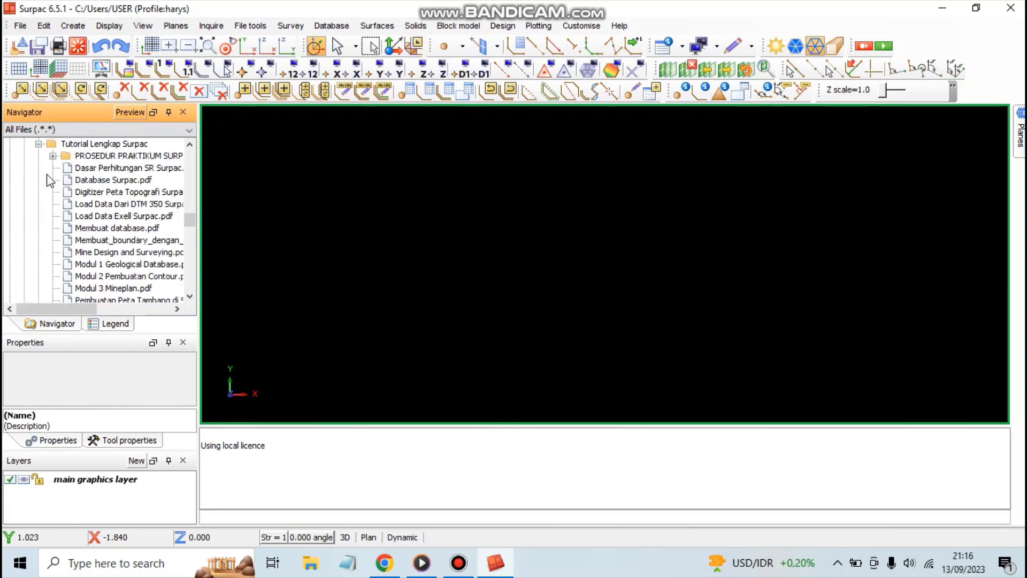
pyautogui.click(38, 143)
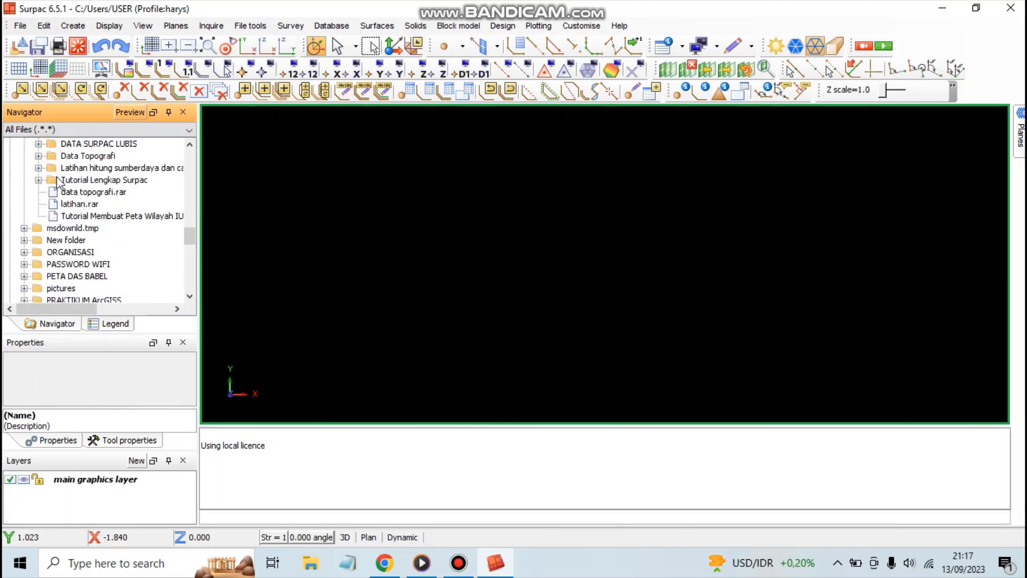
pyautogui.click(38, 180)
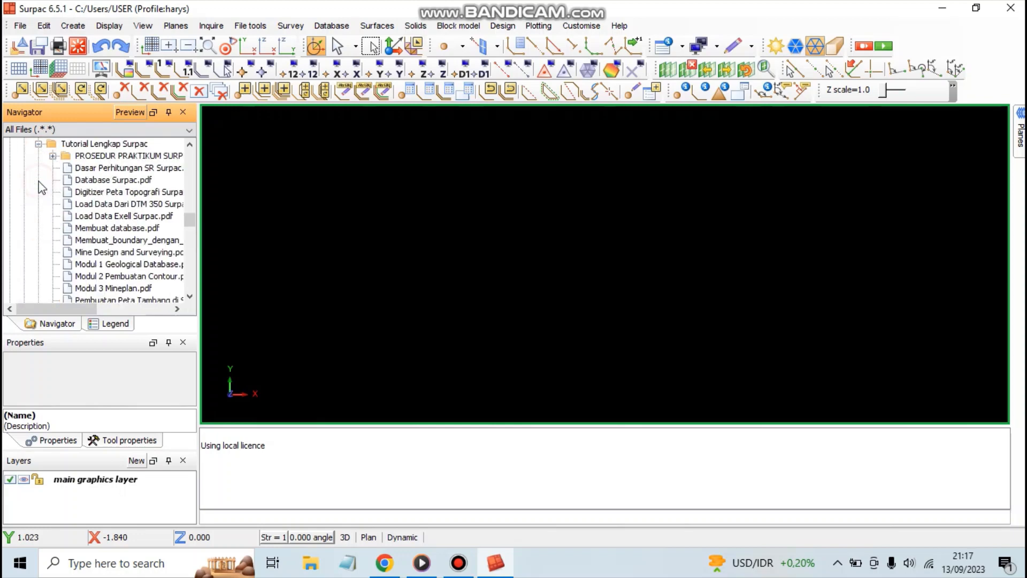
pyautogui.click(39, 142)
pyautogui.scroll(2, 81, 214)
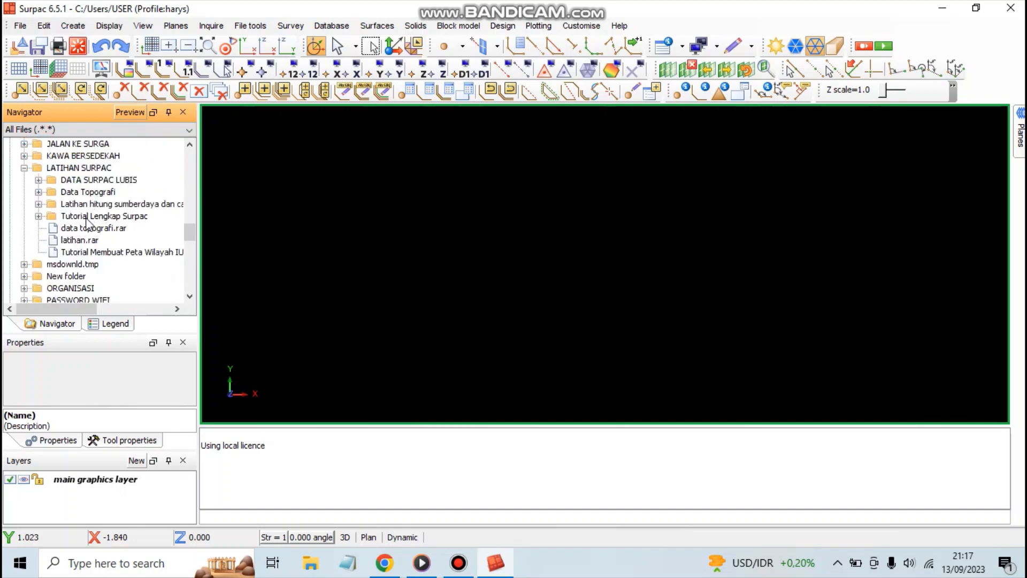
pyautogui.click(23, 167)
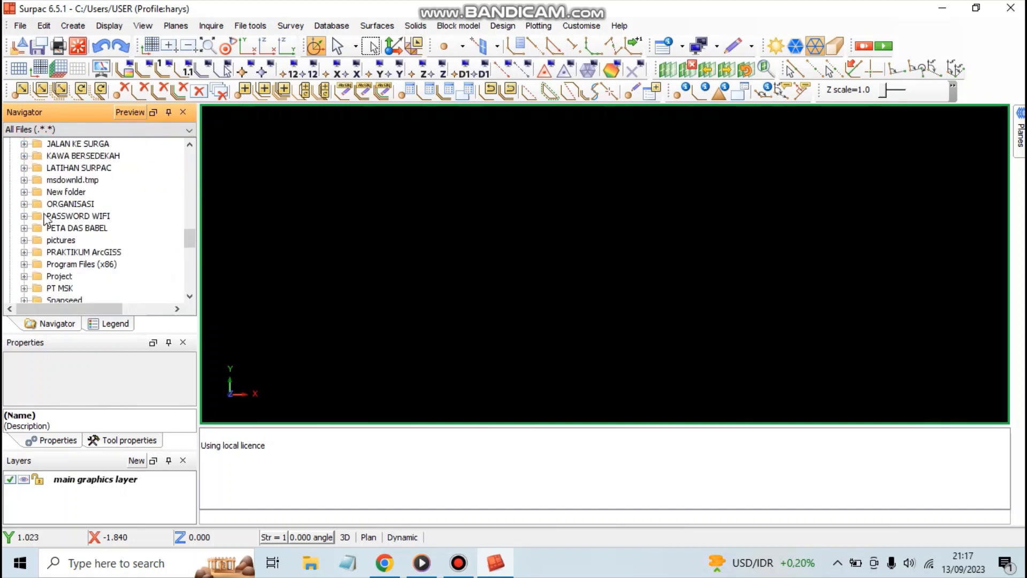
pyautogui.scroll(-1, 57, 247)
pyautogui.scroll(4, 58, 262)
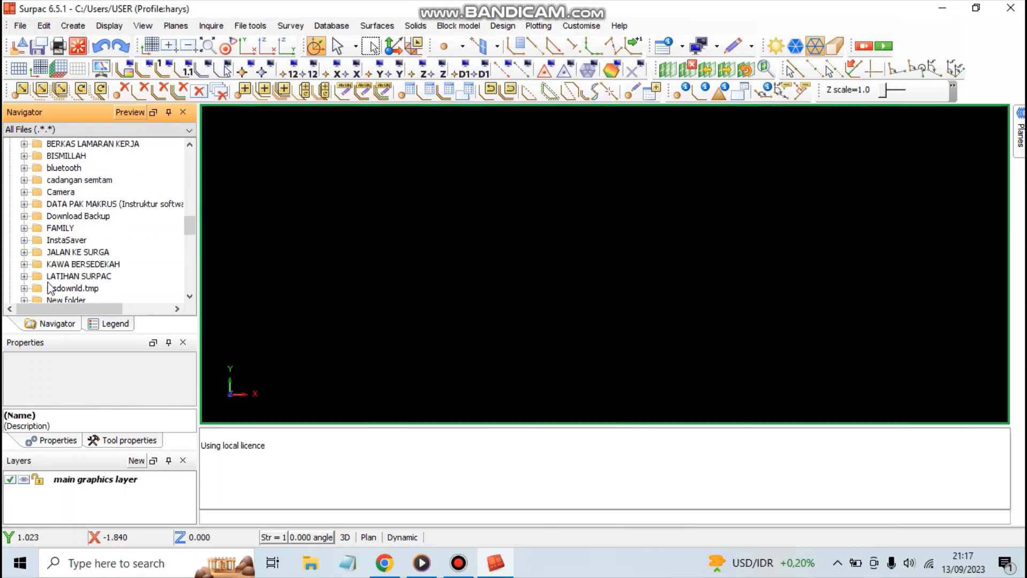
pyautogui.click(23, 276)
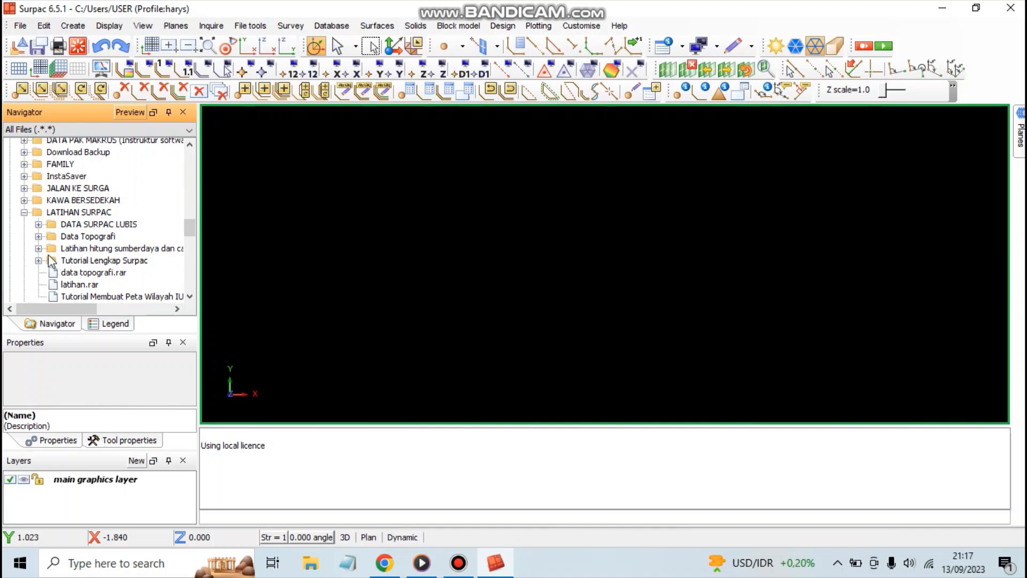
# - Set the Database folder inside Training SURPAC on the E:\ drive as the work directory
pyautogui.scroll(-3, 63, 254)
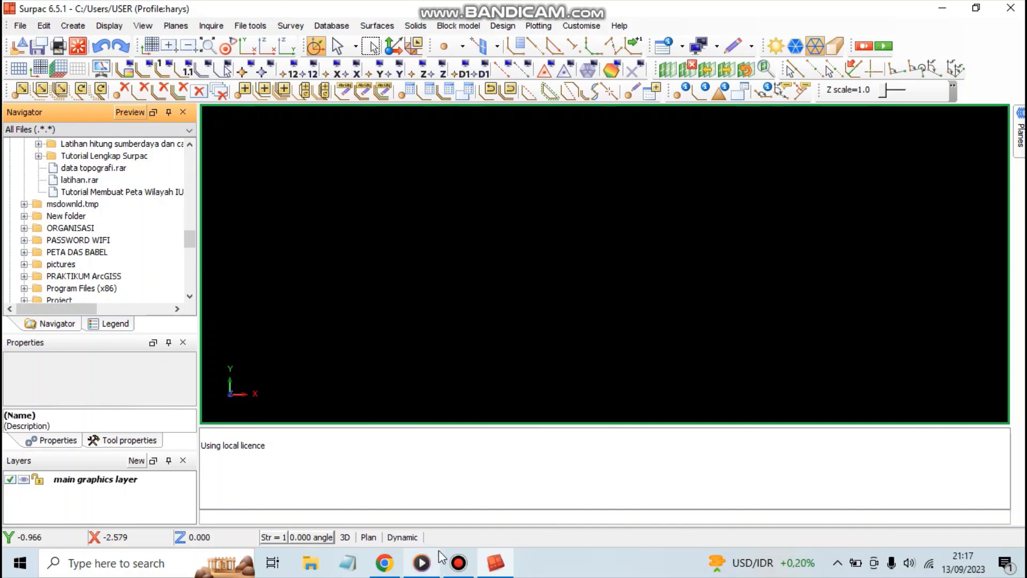
pyautogui.click(459, 563)
pyautogui.scroll(-5, 143, 234)
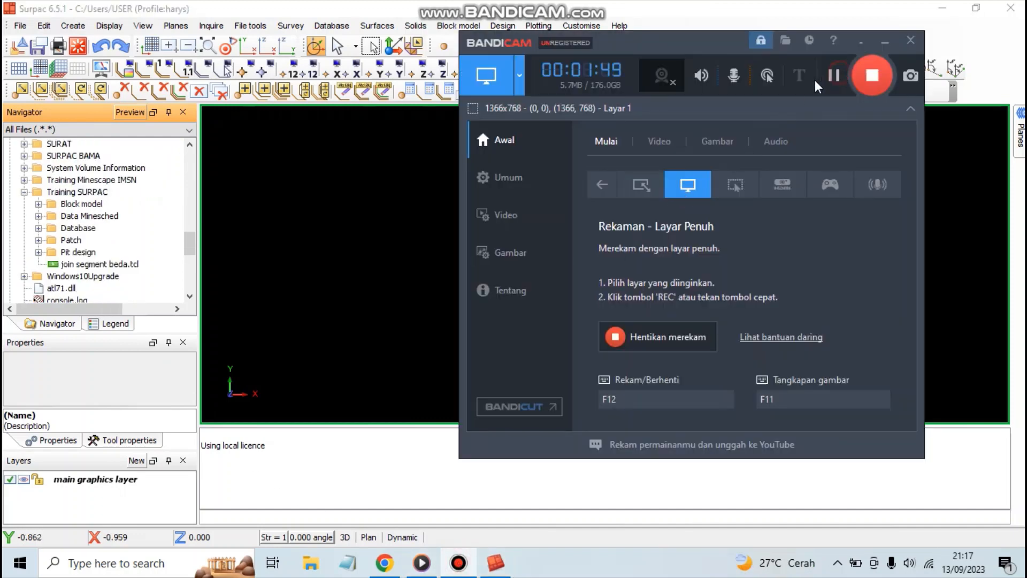
pyautogui.click(143, 233)
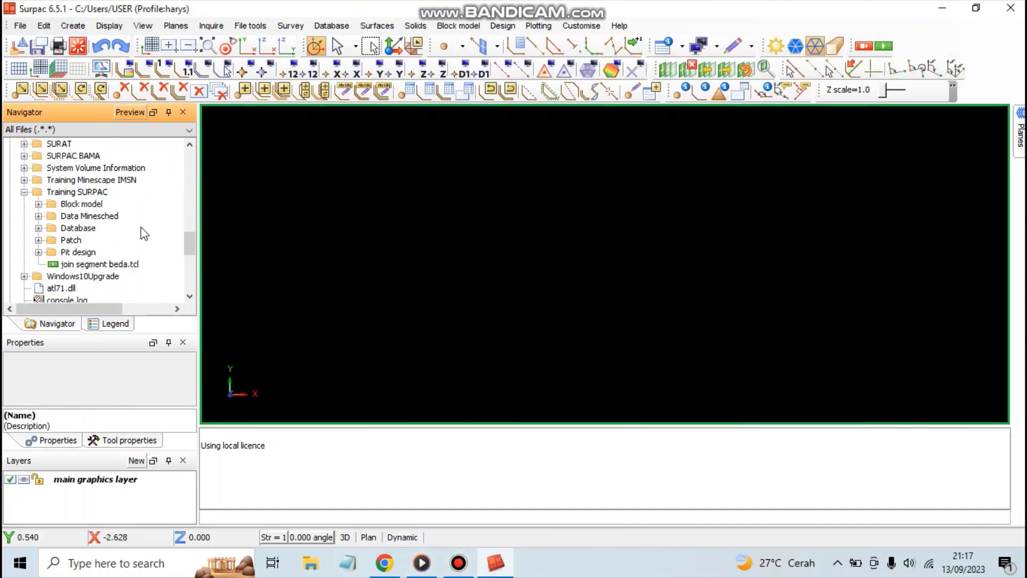
pyautogui.click(64, 229)
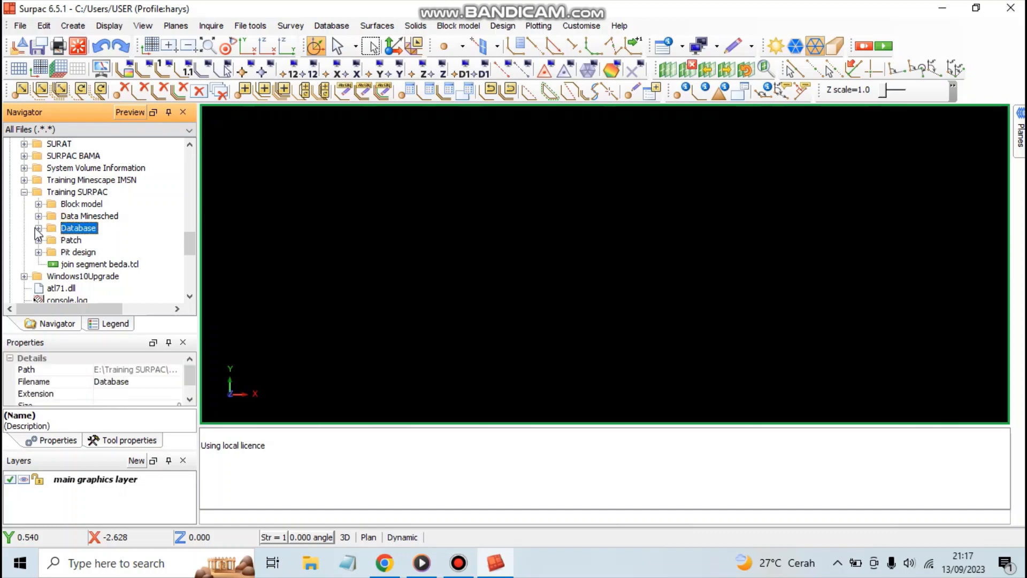
pyautogui.click(38, 229)
pyautogui.scroll(2, 68, 209)
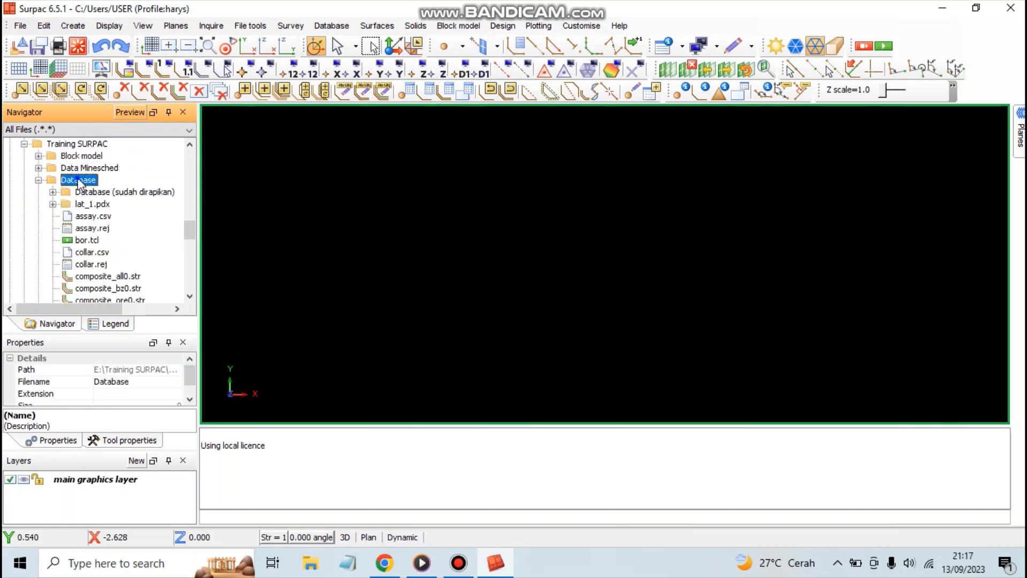
pyautogui.rightClick(79, 180)
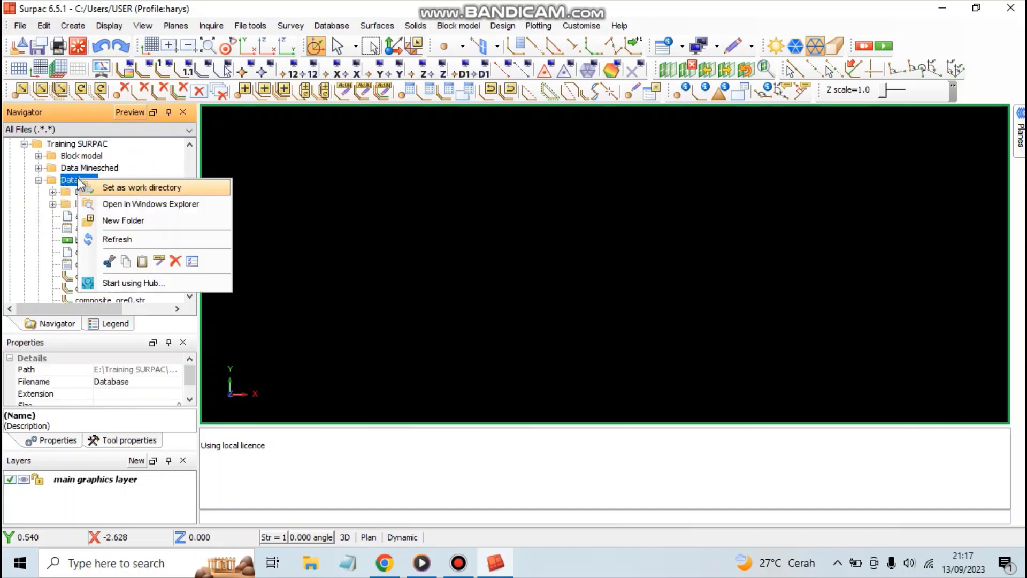
pyautogui.click(113, 188)
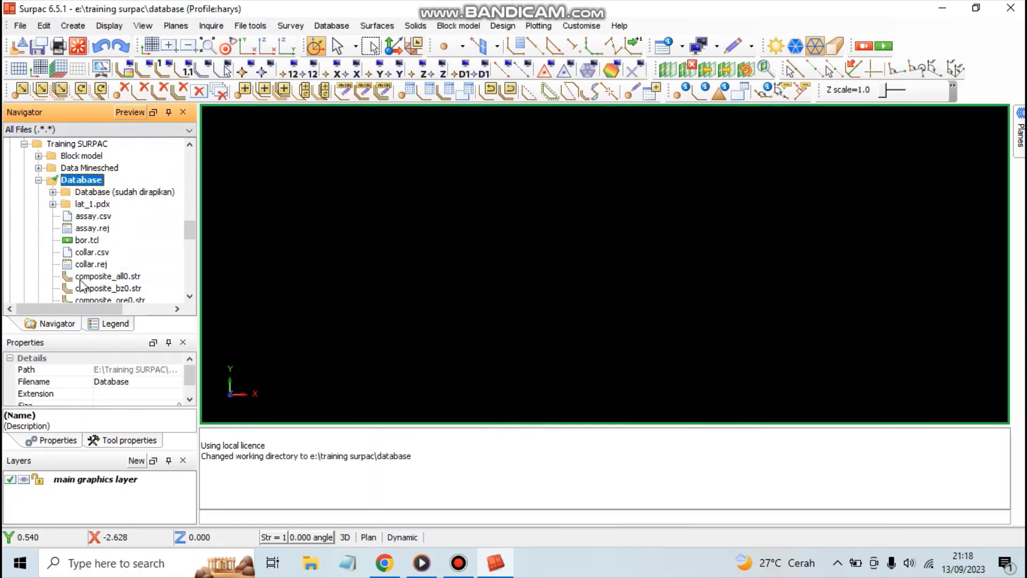
# - Open and connect the lat_1.ddb database from the Database folder
pyautogui.scroll(-2, 80, 285)
pyautogui.click(97, 255)
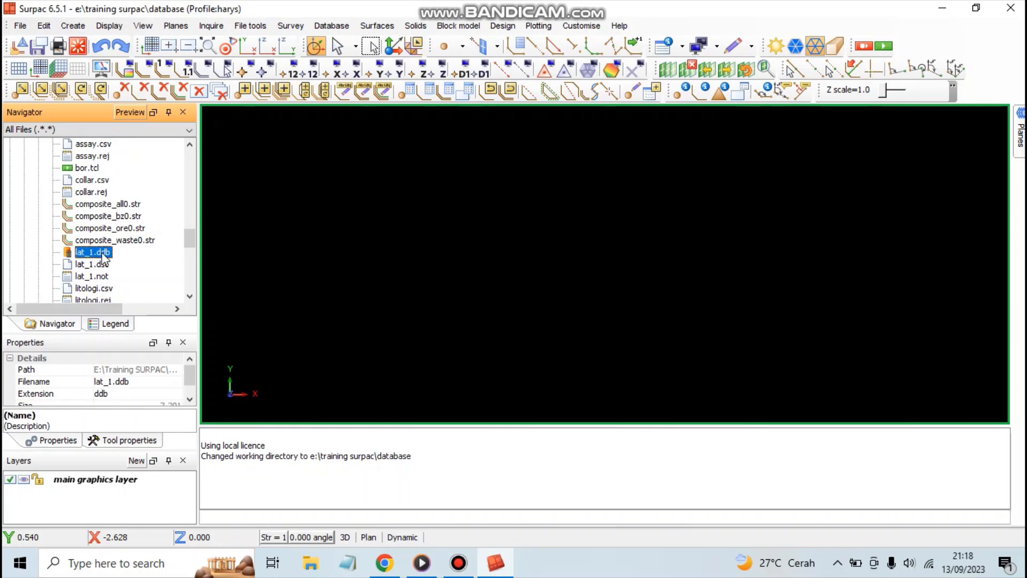
pyautogui.rightClick(104, 259)
pyautogui.click(127, 261)
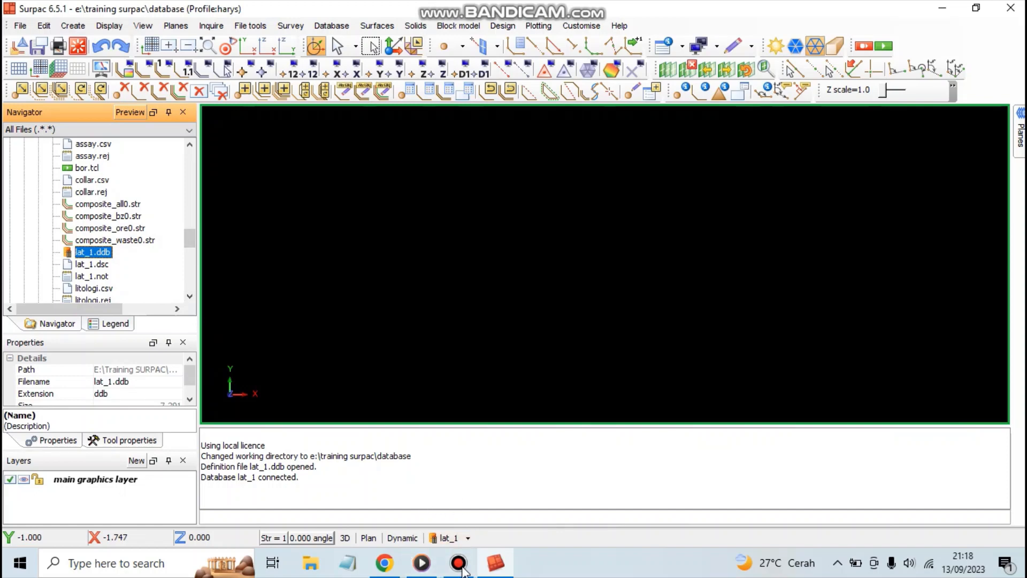
# - Open the variogram modelling window for analysing the database
pyautogui.click(330, 27)
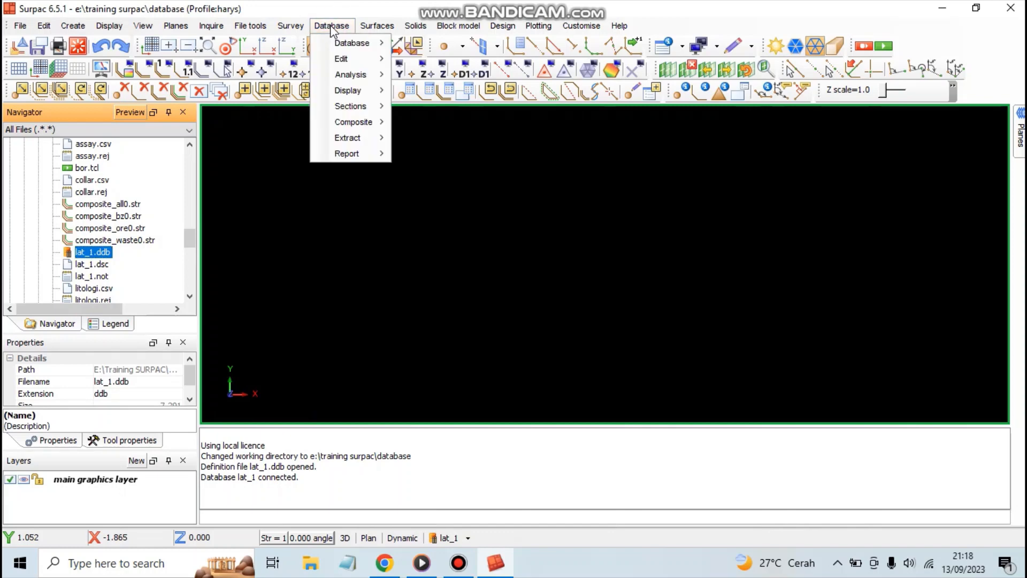
pyautogui.moveTo(356, 76)
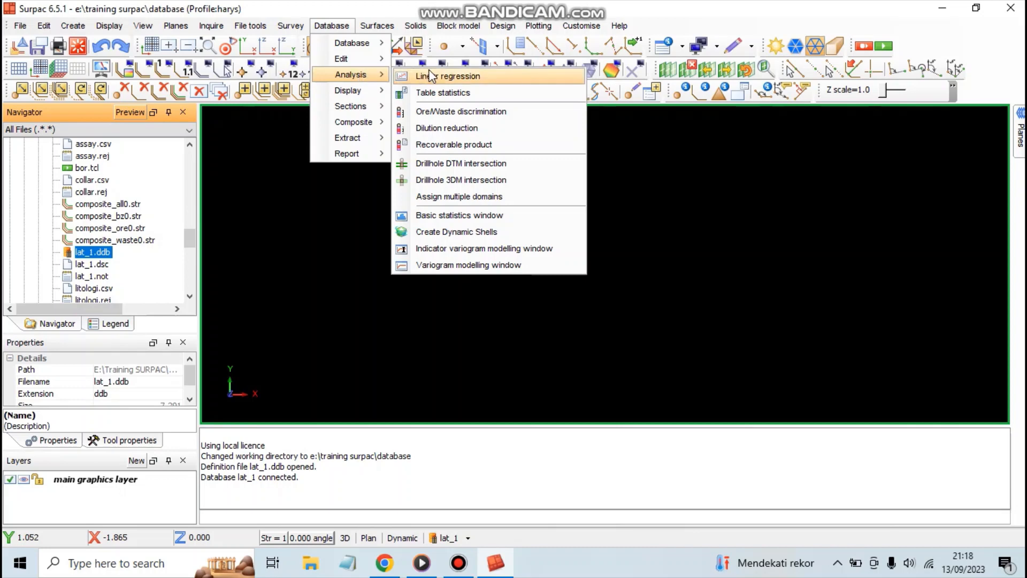
pyautogui.click(442, 263)
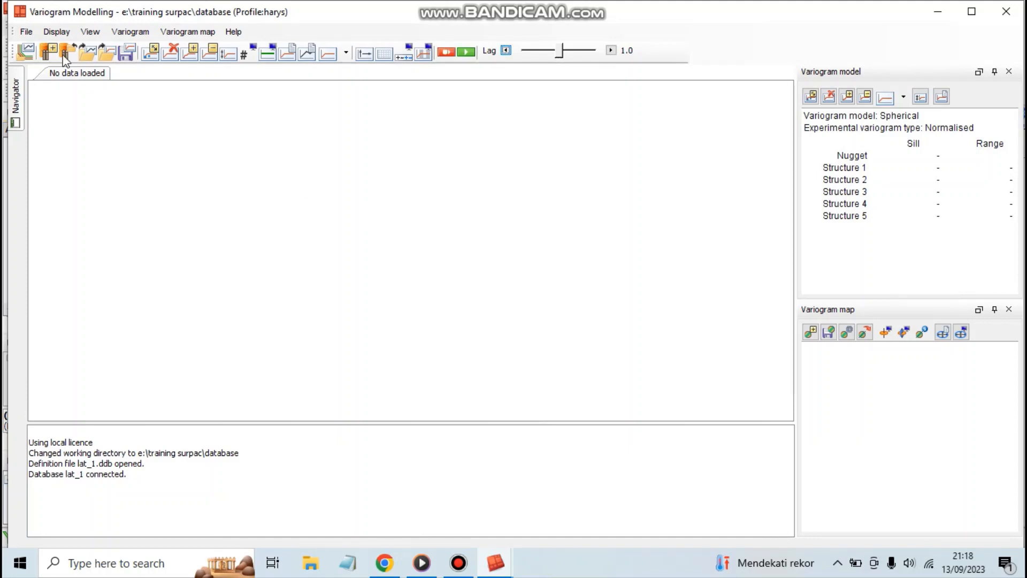
# - Start a new variogram map calculation and load composite_ore0.str as the source string file
pyautogui.click(26, 32)
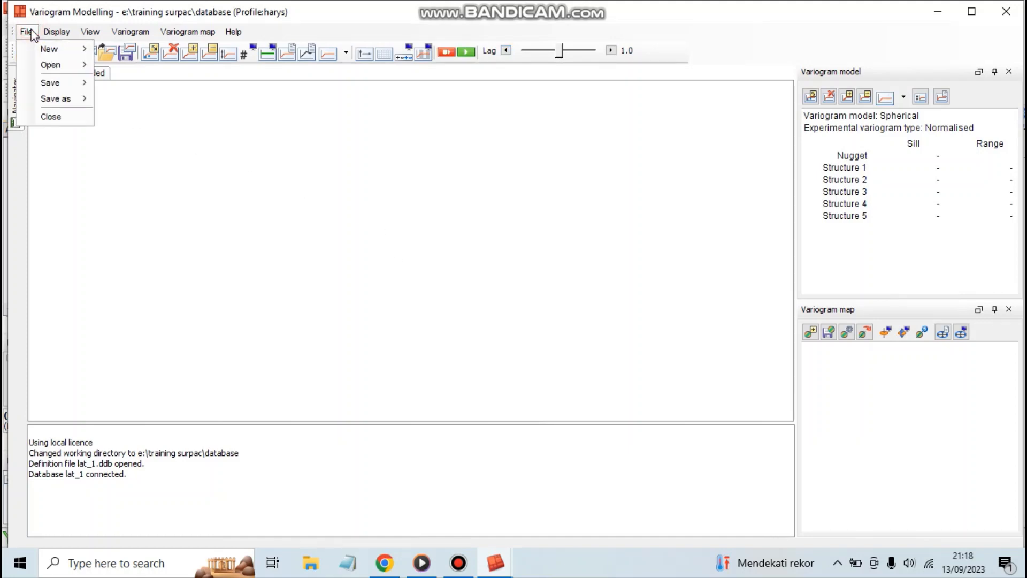
pyautogui.moveTo(50, 49)
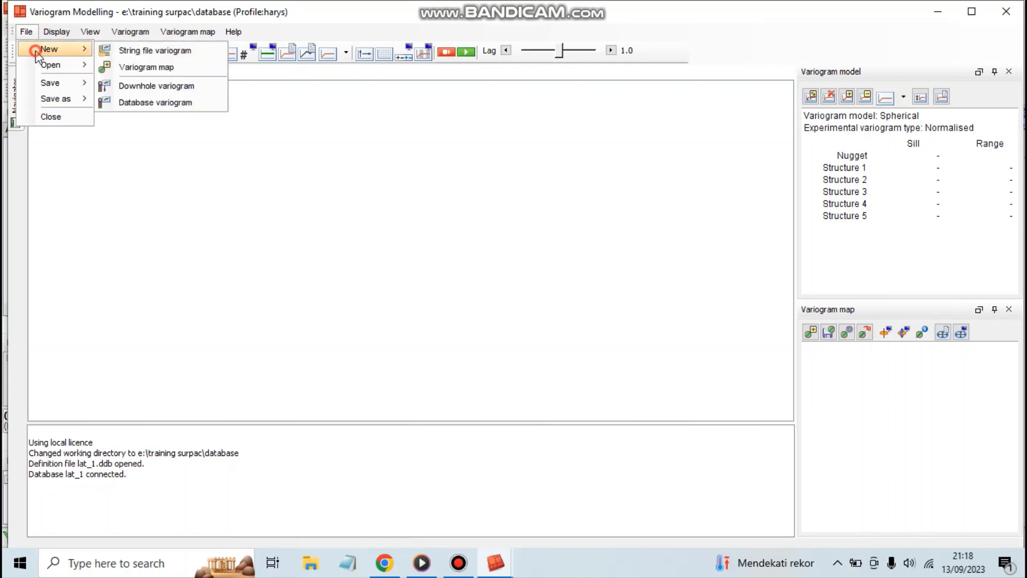
pyautogui.click(133, 67)
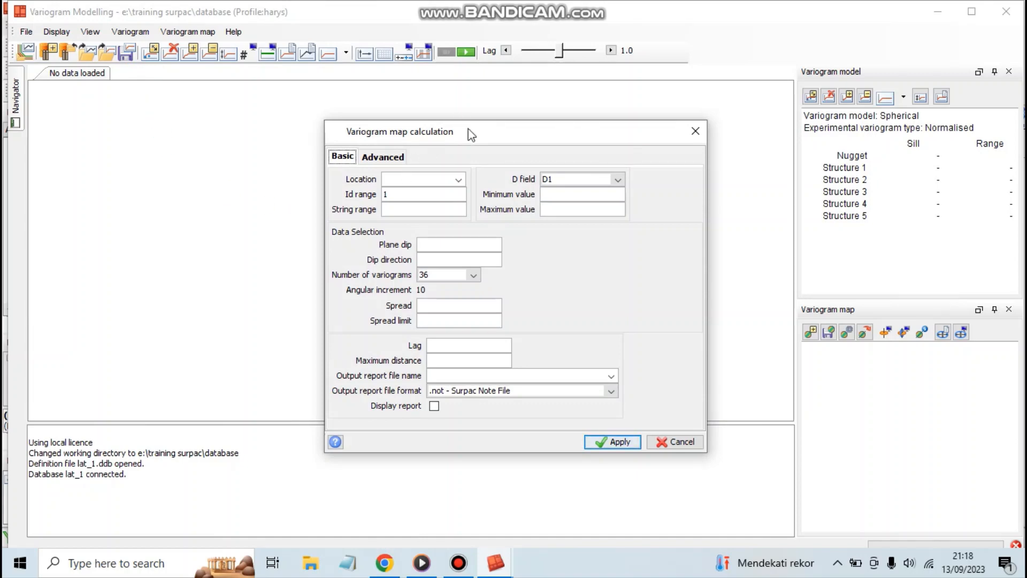
pyautogui.moveTo(469, 133); pyautogui.dragTo(394, 137)
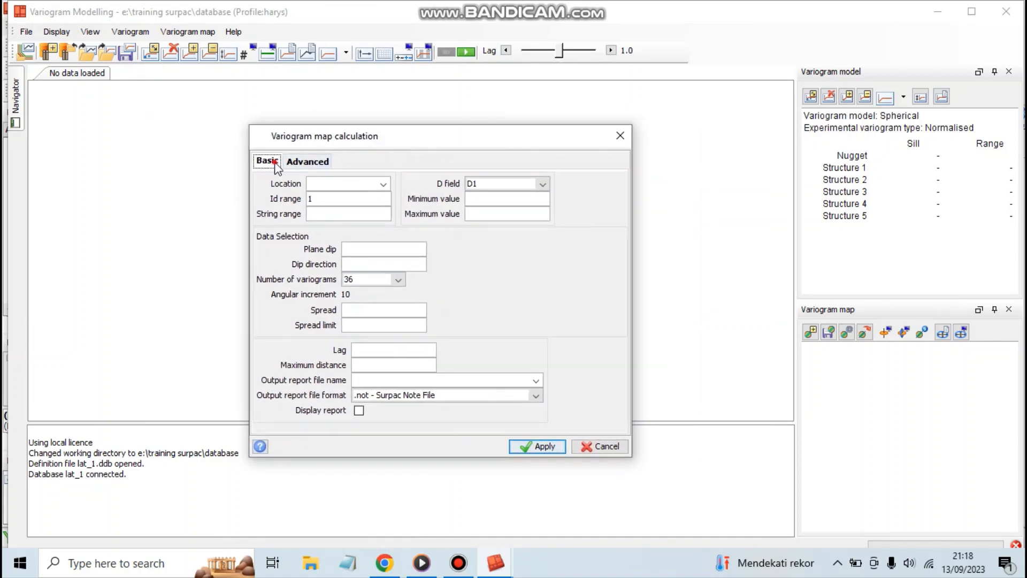
pyautogui.click(317, 162)
pyautogui.click(266, 161)
pyautogui.click(348, 184)
pyautogui.click(383, 183)
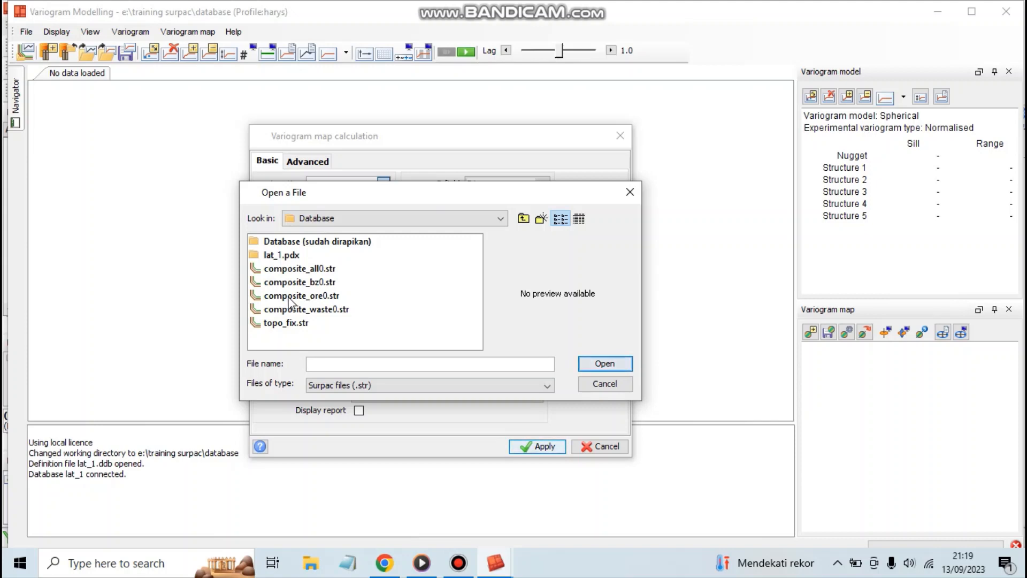
pyautogui.click(288, 296)
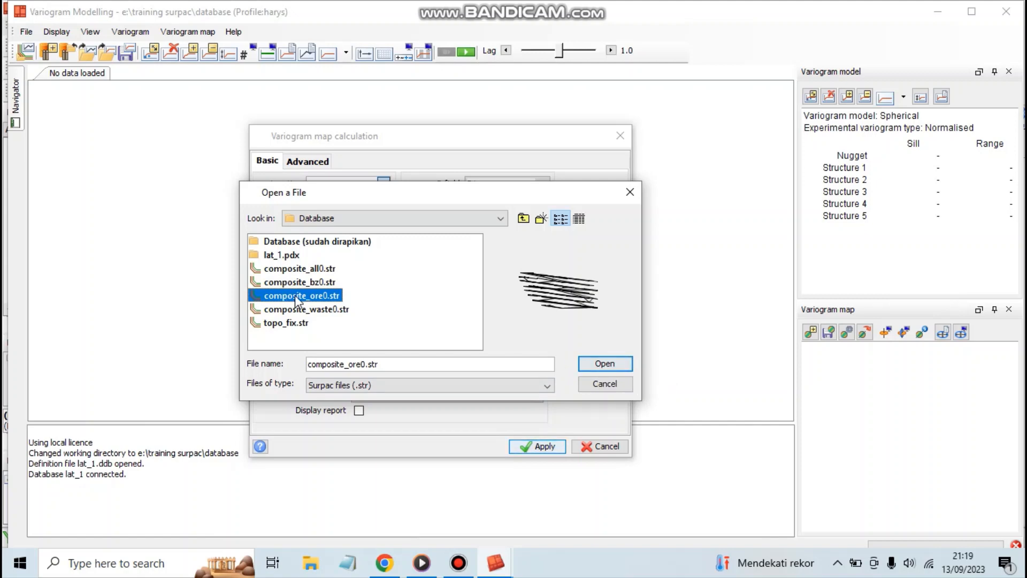
pyautogui.click(603, 364)
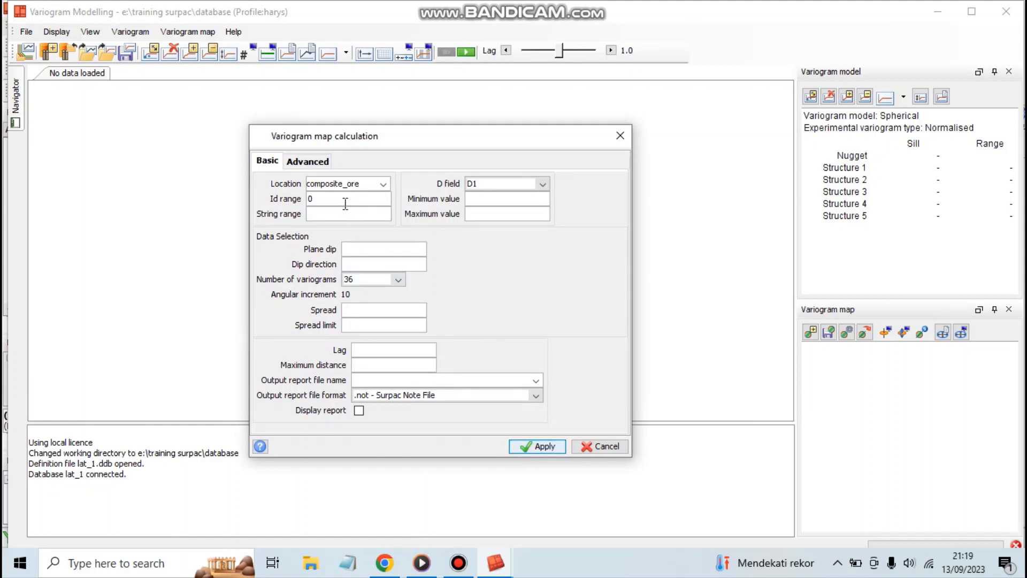
# - Restrict the calculation to string range 2,3 and set both the plane dip and the dip direction to 0
pyautogui.click(317, 199)
pyautogui.click(317, 199)
pyautogui.moveTo(317, 198); pyautogui.dragTo(308, 195)
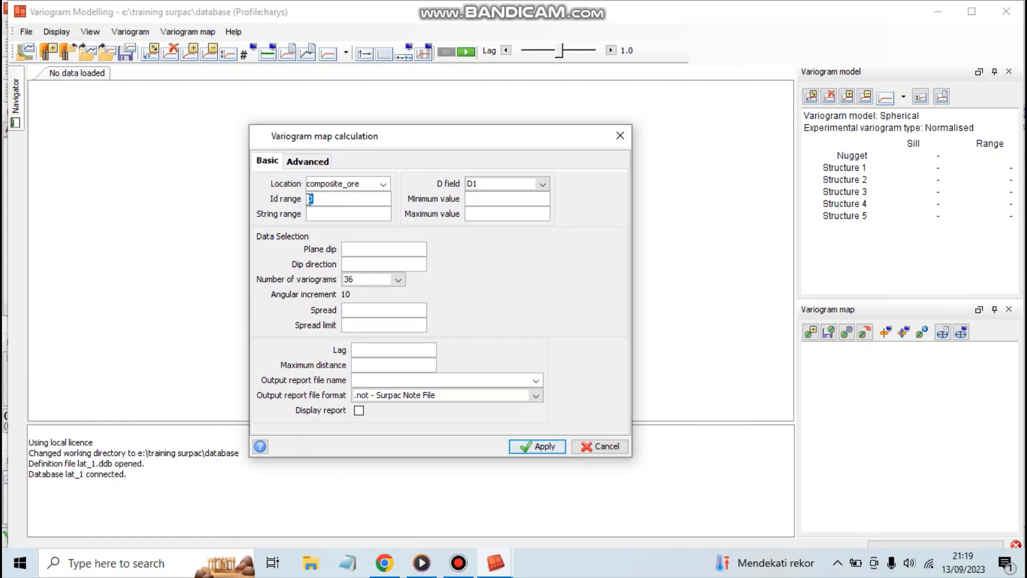
pyautogui.click(324, 215)
pyautogui.write('2,3')
pyautogui.click(349, 249)
pyautogui.write('0')
pyautogui.click(364, 264)
pyautogui.write('0')
pyautogui.click(472, 567)
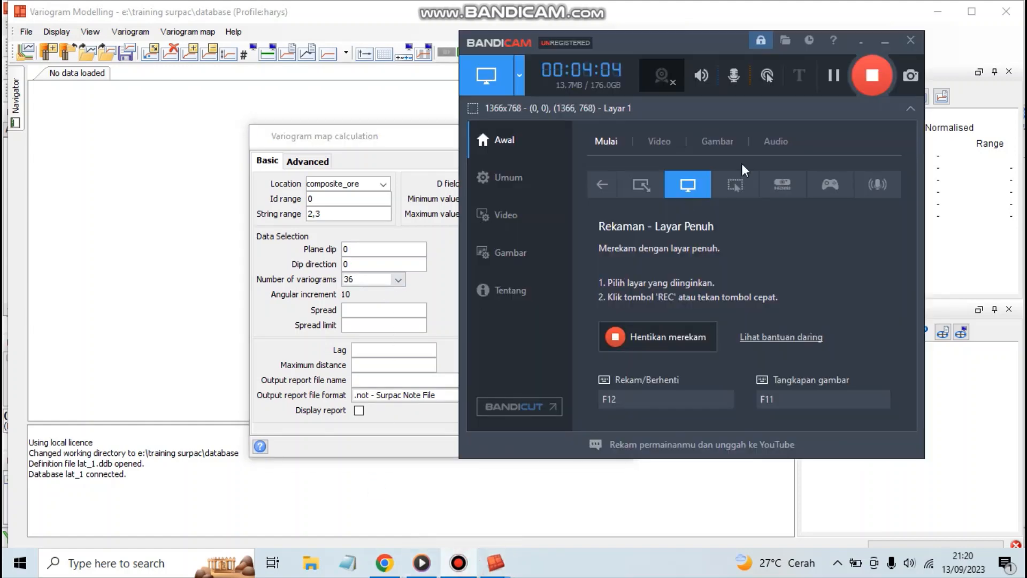
pyautogui.click(415, 303)
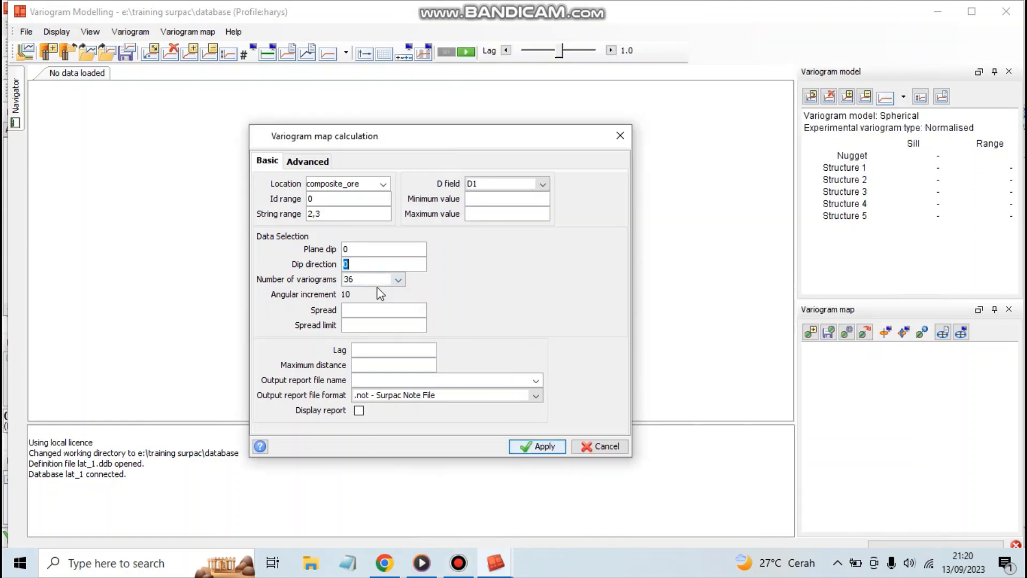
# - Try other numbers of variograms, including 20 and 16, to compare their angular increments, and return the number to 36
pyautogui.click(398, 279)
pyautogui.click(349, 343)
pyautogui.click(399, 279)
pyautogui.click(405, 278)
pyautogui.click(398, 279)
pyautogui.click(381, 300)
pyautogui.click(398, 279)
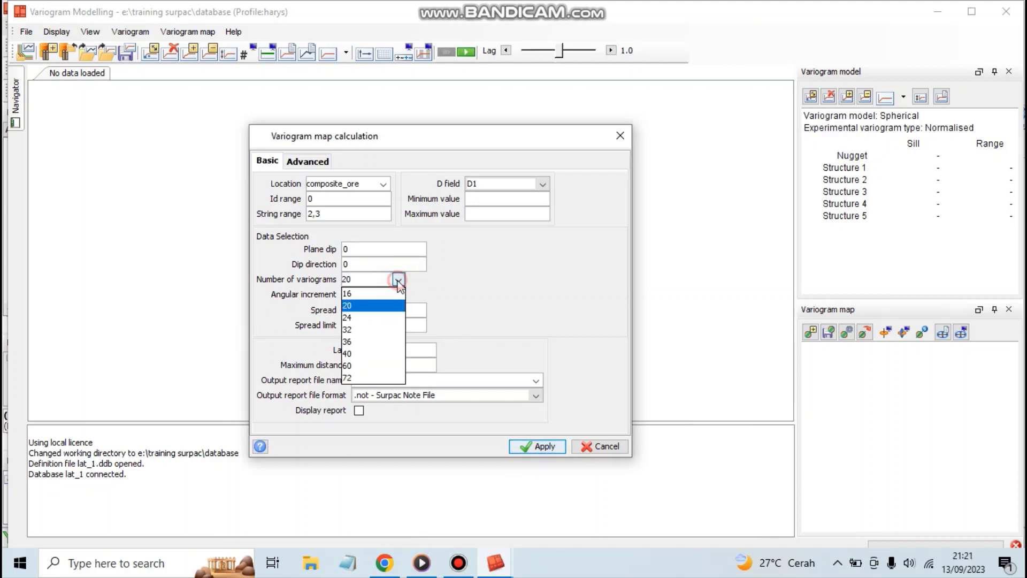
pyautogui.click(369, 342)
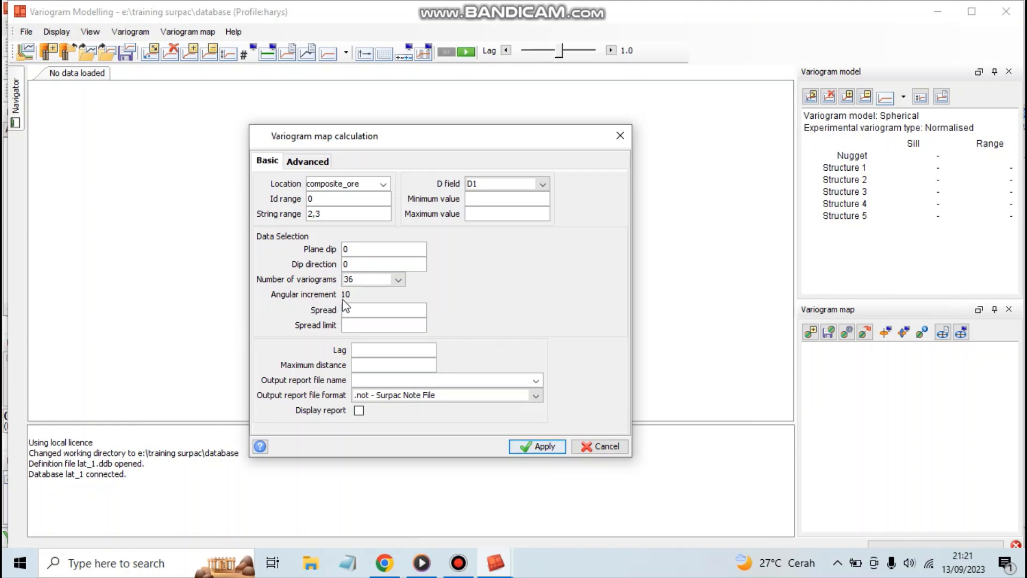
pyautogui.click(398, 280)
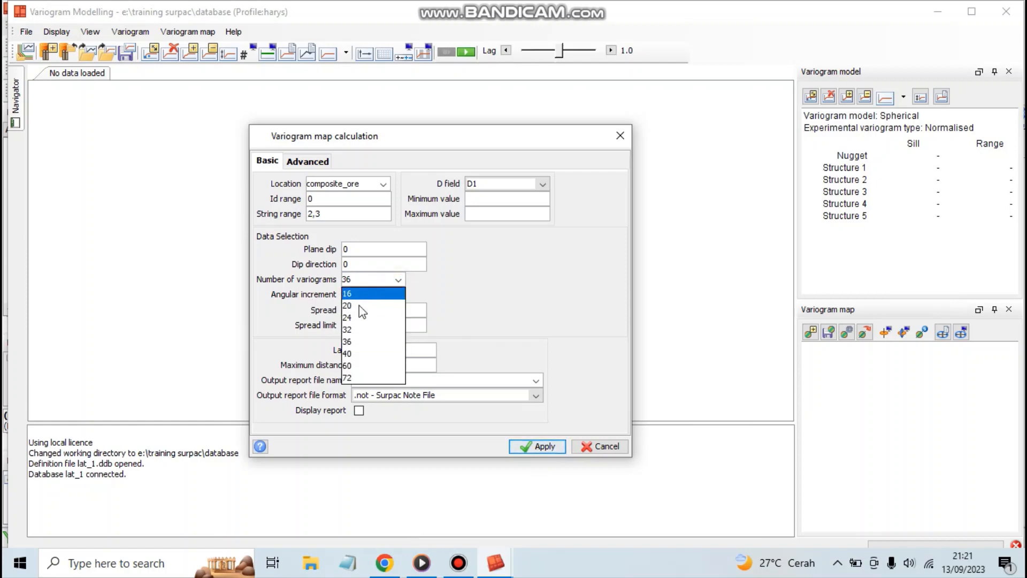
pyautogui.click(354, 341)
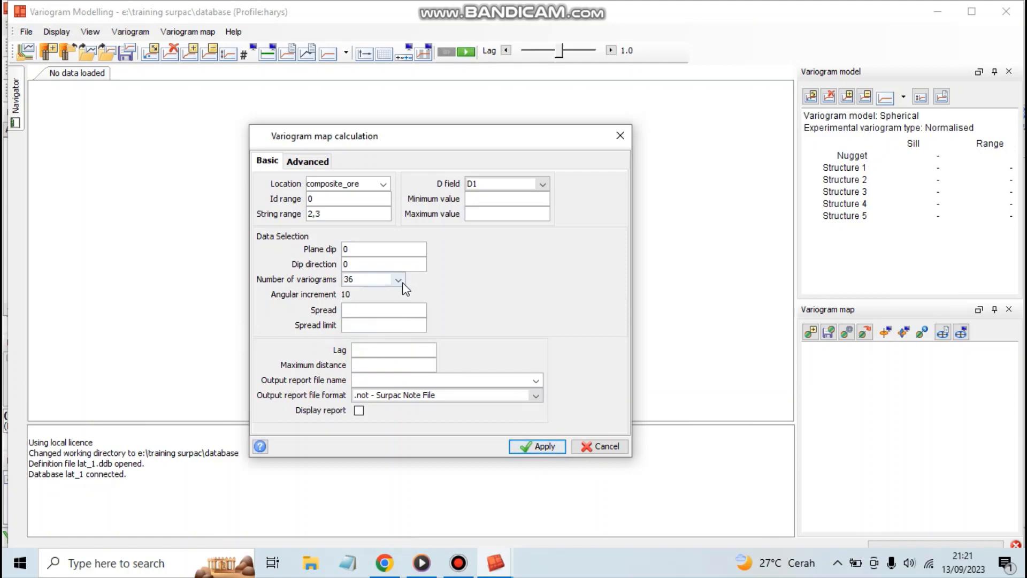
pyautogui.click(399, 279)
pyautogui.click(369, 290)
pyautogui.click(399, 279)
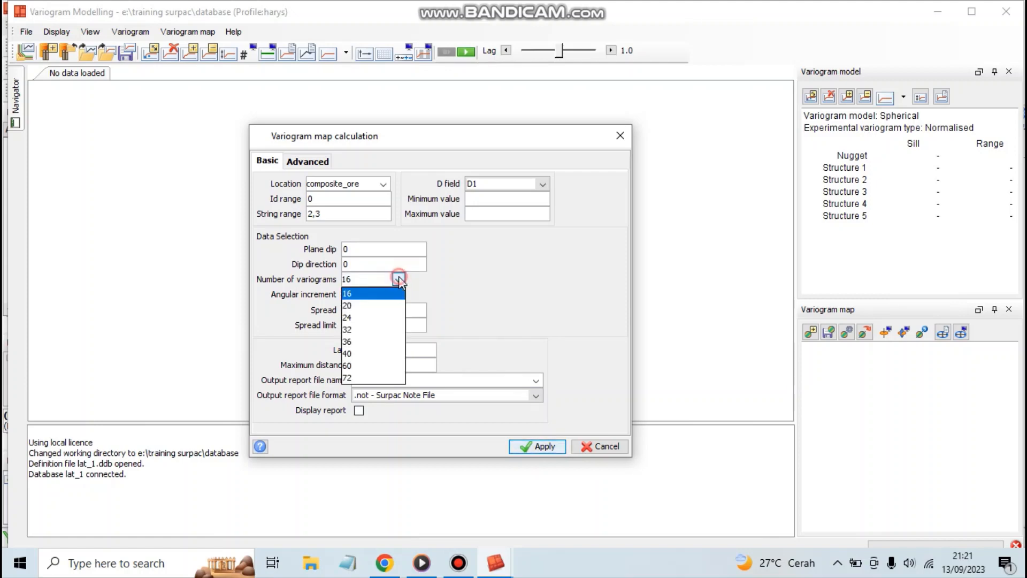
pyautogui.click(348, 339)
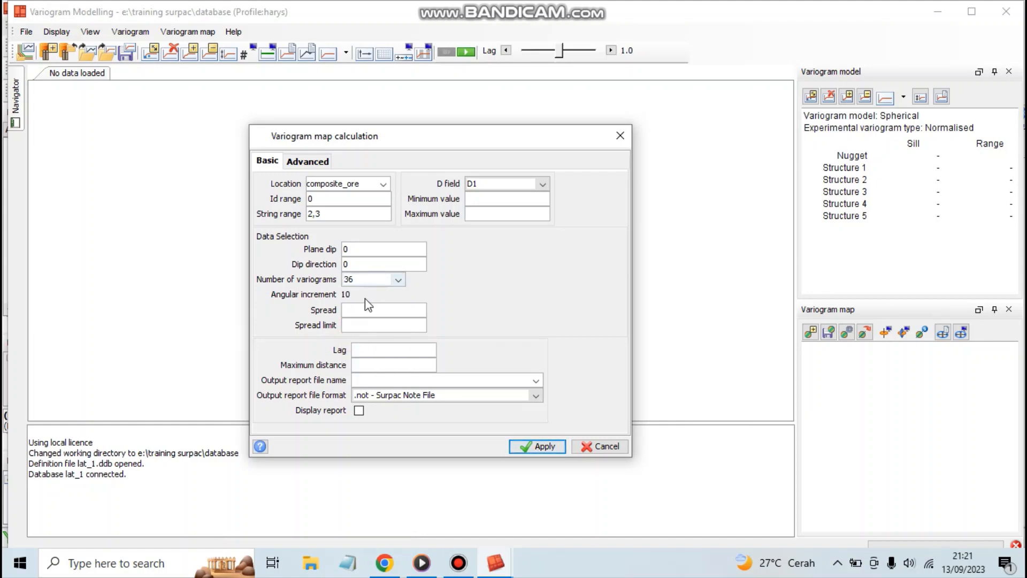
# - Set the data selection spread to 10 and the spread limit to 20
pyautogui.click(361, 326)
pyautogui.write('10')
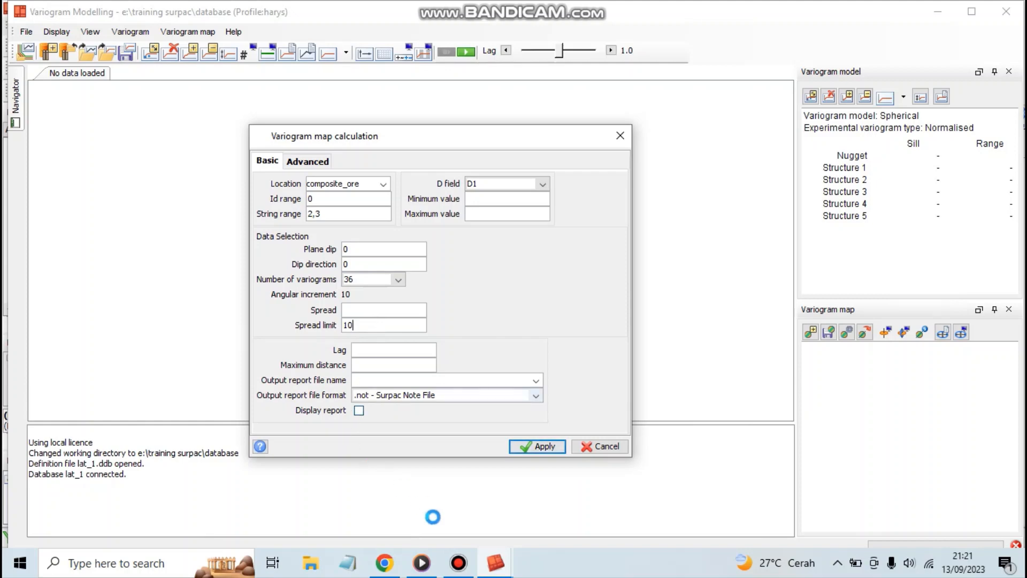
pyautogui.click(458, 563)
pyautogui.click(836, 74)
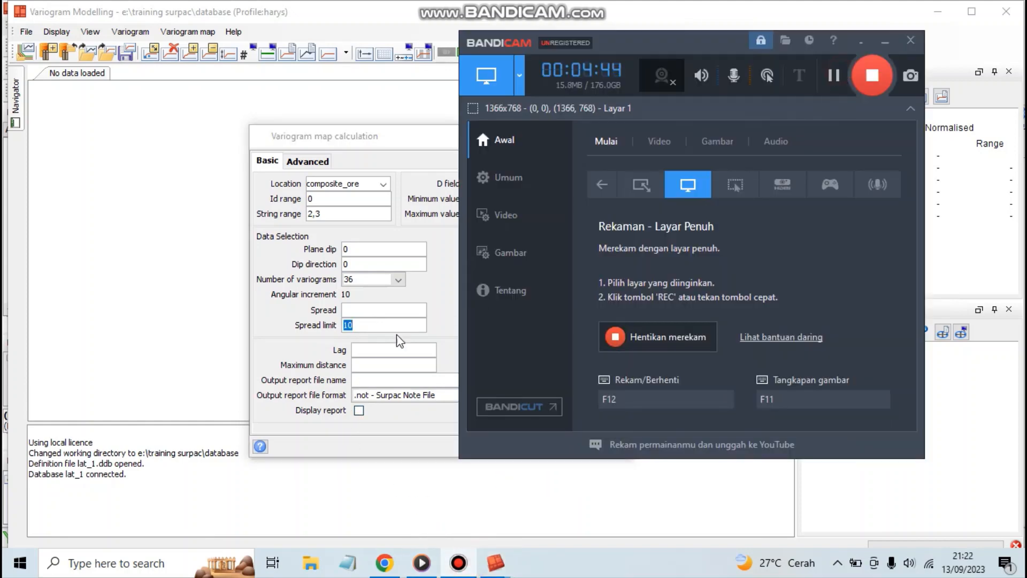
pyautogui.click(395, 338)
pyautogui.click(376, 312)
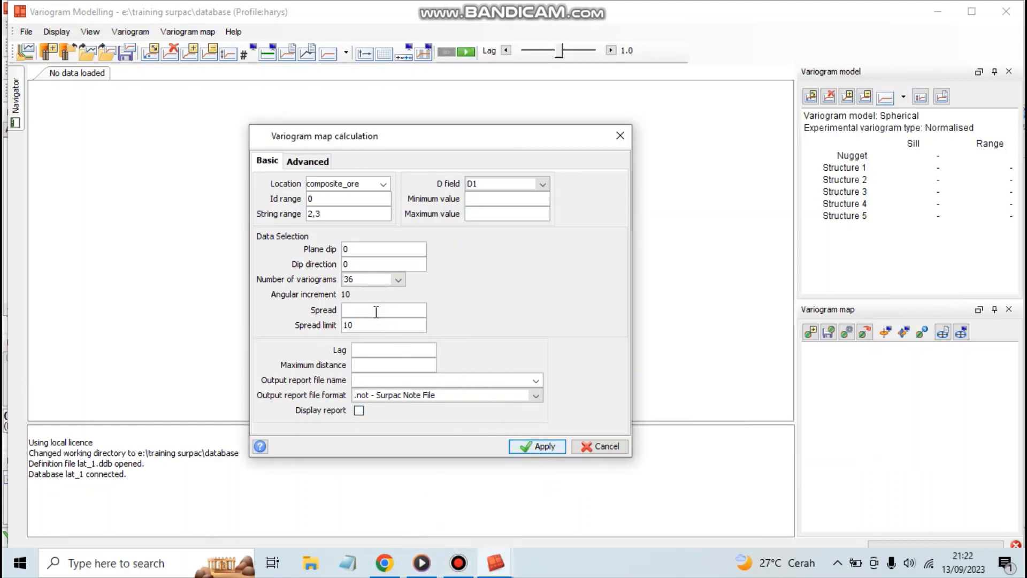
pyautogui.write('10')
pyautogui.doubleClick(365, 326)
pyautogui.write('20')
# - Set the variogram map's lag to 1 and its maximum distance to 100
pyautogui.click(378, 352)
pyautogui.write('1')
pyautogui.click(385, 365)
pyautogui.write('100')
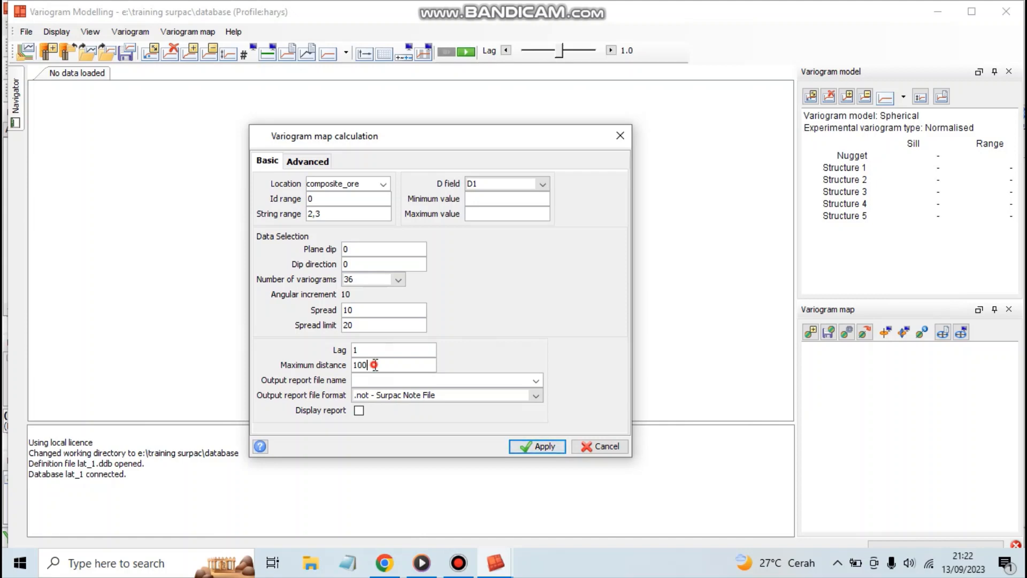
pyautogui.doubleClick(366, 368)
pyautogui.write('50')
pyautogui.doubleClick(363, 365)
pyautogui.write('100')
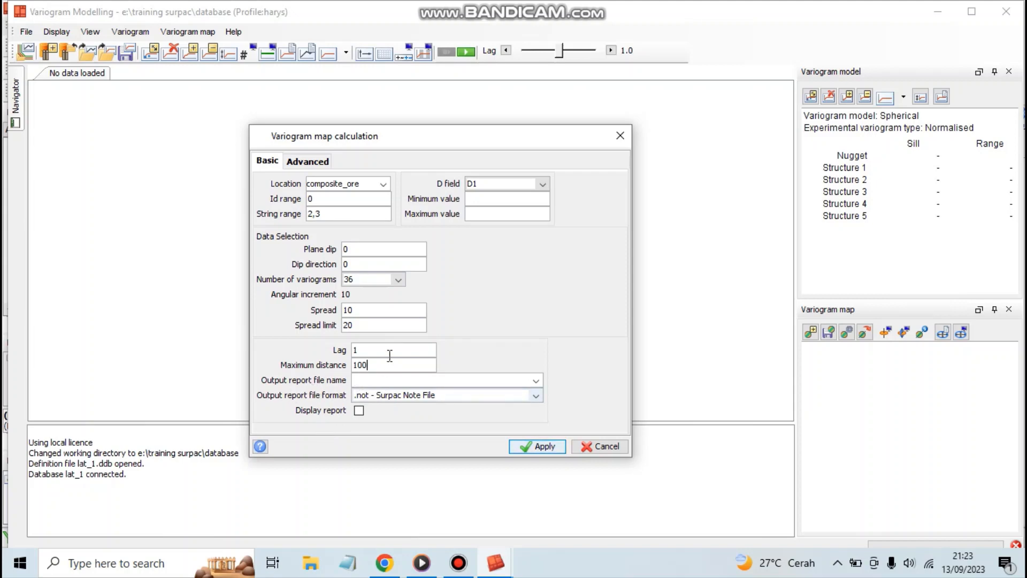
# - Name the output report file tes
pyautogui.click(356, 367)
pyautogui.write('te')
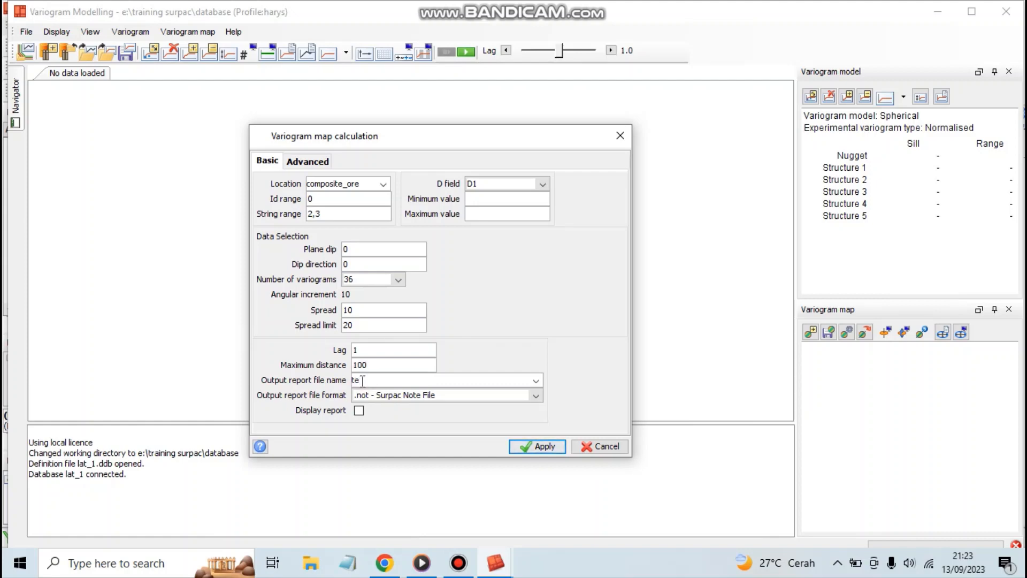
pyautogui.write('s')
# - Configure the advanced lag slider with minimum 1, maximum 60 and increment 0.2
pyautogui.click(297, 160)
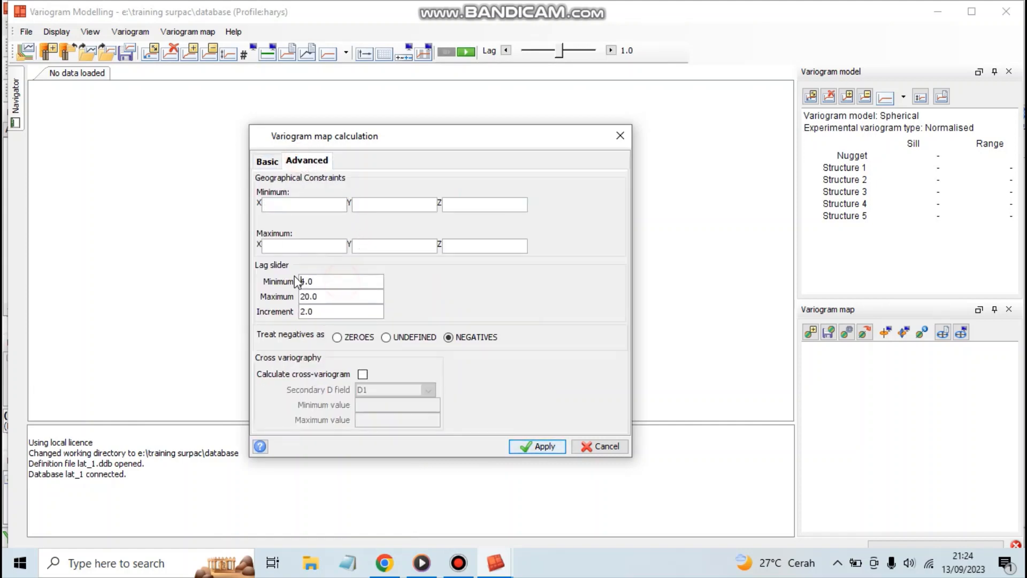
pyautogui.doubleClick(333, 286)
pyautogui.write('1')
pyautogui.doubleClick(346, 295)
pyautogui.click(324, 296)
pyautogui.write('60')
pyautogui.click(316, 314)
pyautogui.click(330, 315)
pyautogui.doubleClick(302, 315)
pyautogui.write('0.2')
pyautogui.click(313, 312)
pyautogui.click(317, 312)
pyautogui.doubleClick(316, 312)
pyautogui.click(317, 311)
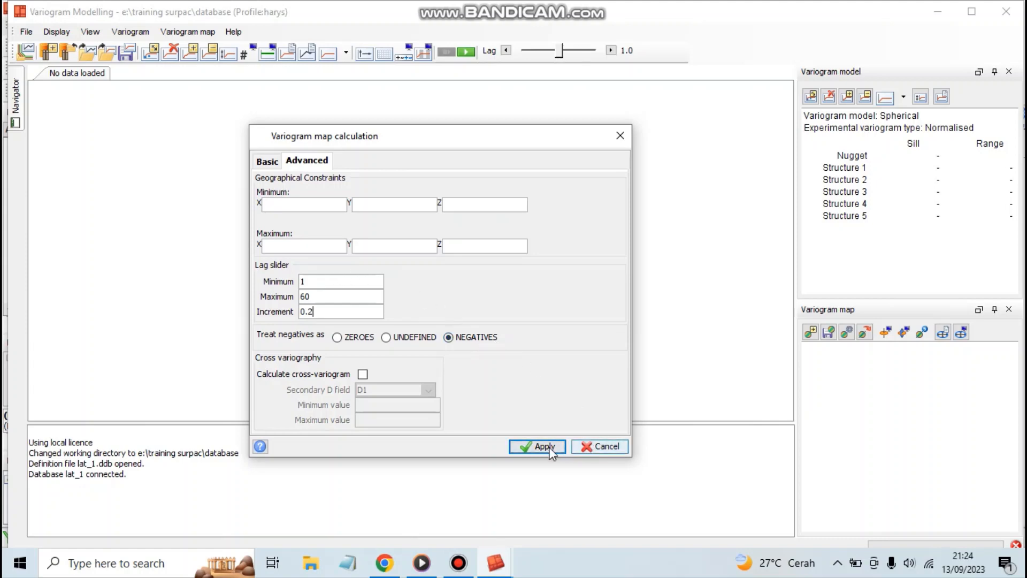
# - Review the basic and advanced settings and calculate the variogram map
pyautogui.click(266, 162)
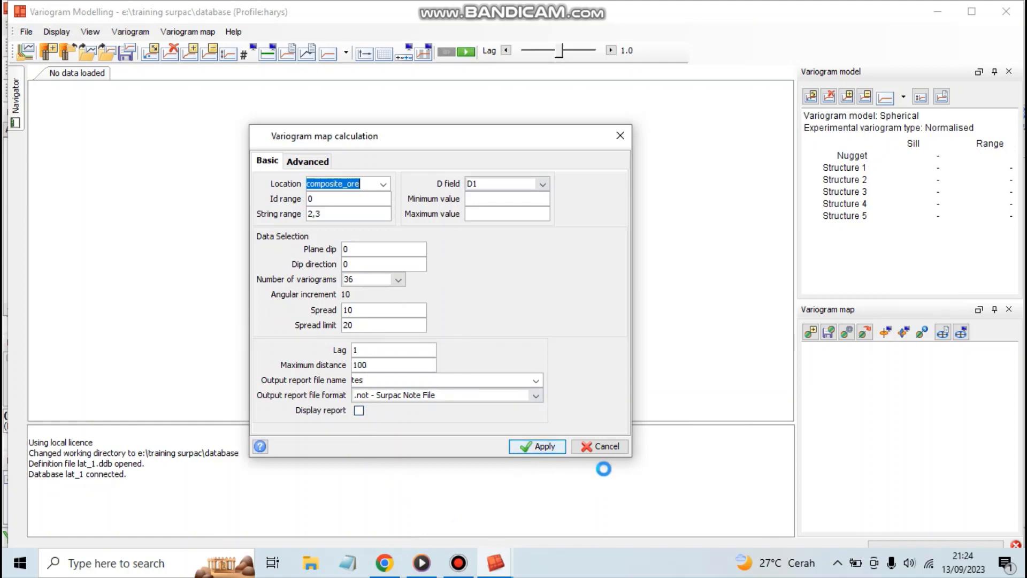
pyautogui.click(308, 161)
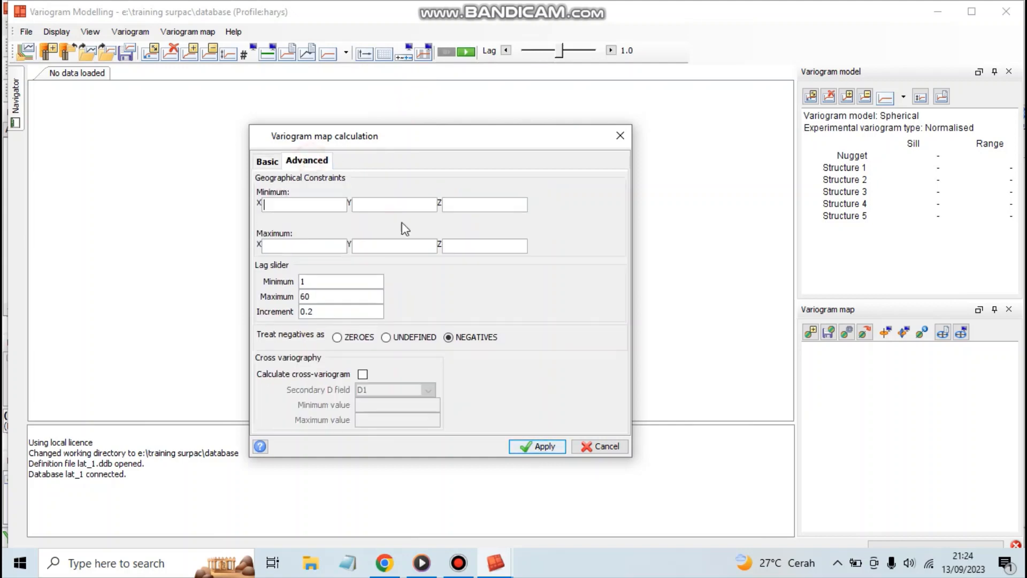
pyautogui.click(543, 446)
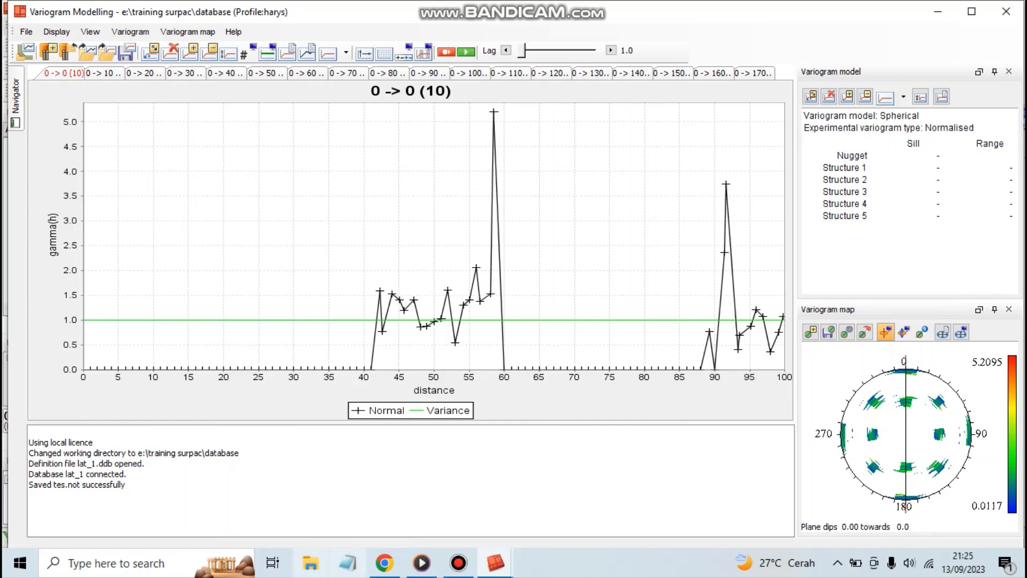
# - Switch to the main Surpac window and run the bor.tcl macro to display the drillholes
pyautogui.moveTo(495, 563)
pyautogui.click(428, 493)
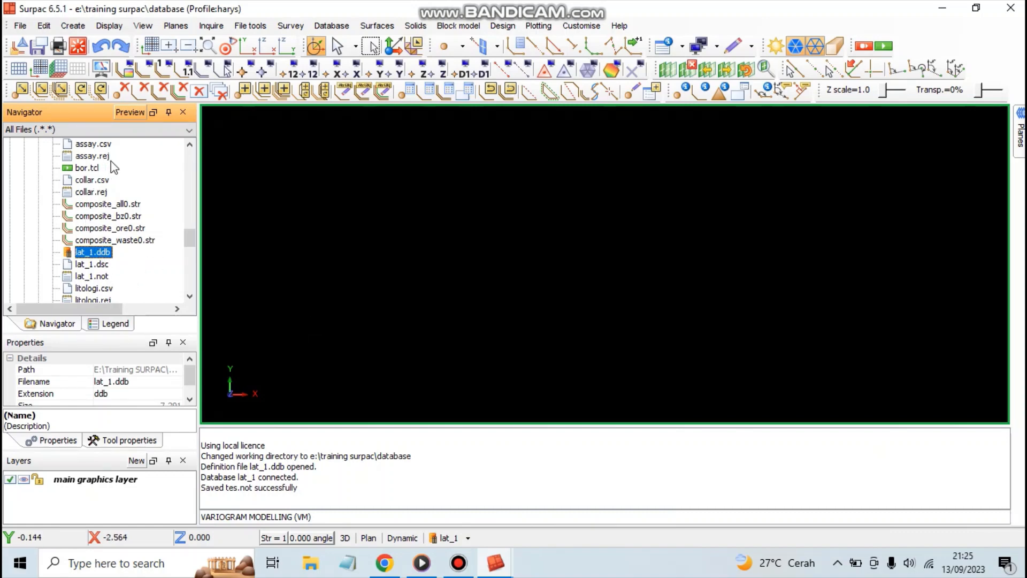
pyautogui.rightClick(93, 170)
pyautogui.click(113, 176)
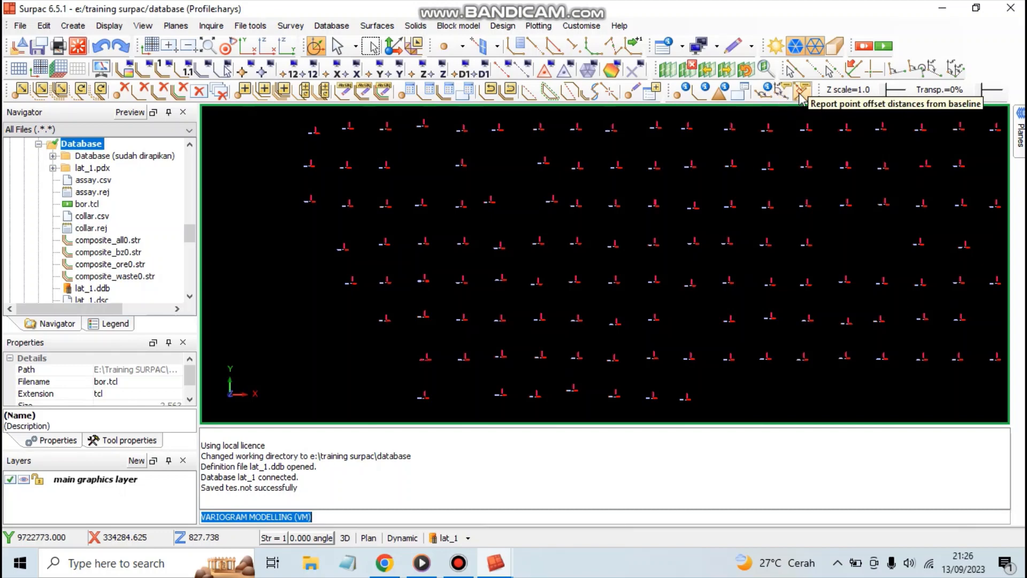
# - Measure the bearing and distance between the first two drillholes of the second row, and clear the graphics
pyautogui.click(781, 92)
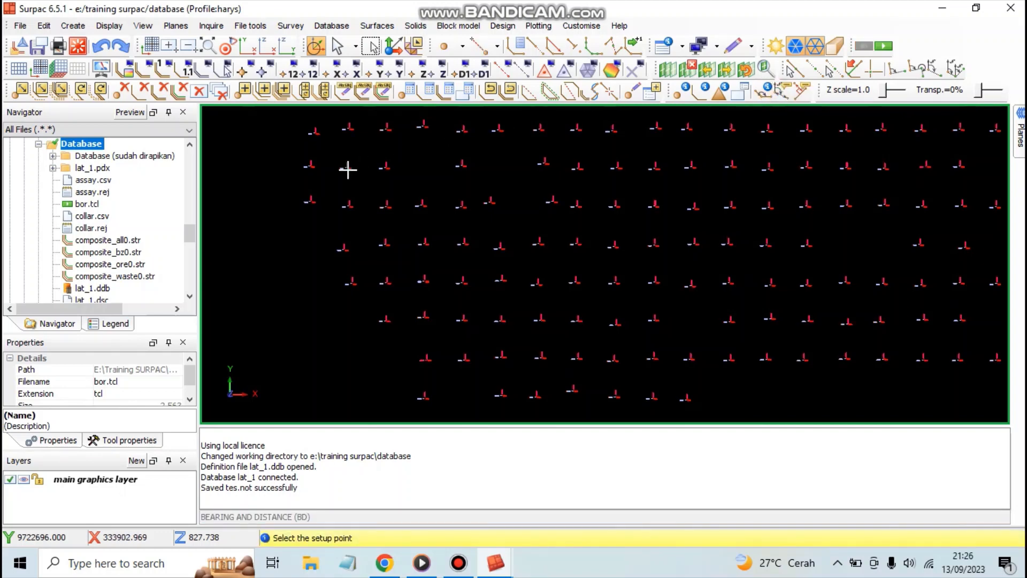
pyautogui.scroll(2, 310, 167)
pyautogui.click(274, 156)
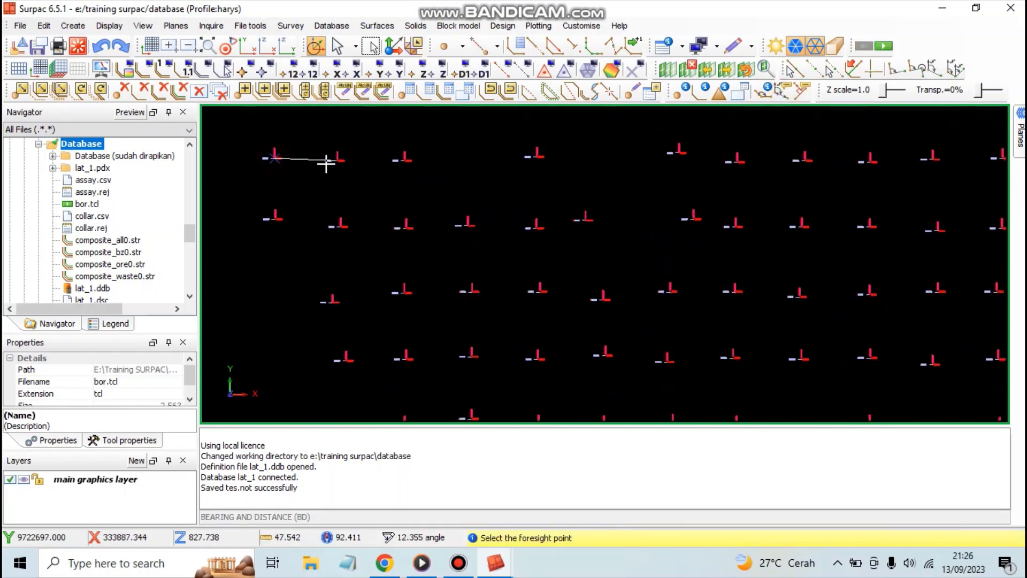
pyautogui.click(337, 160)
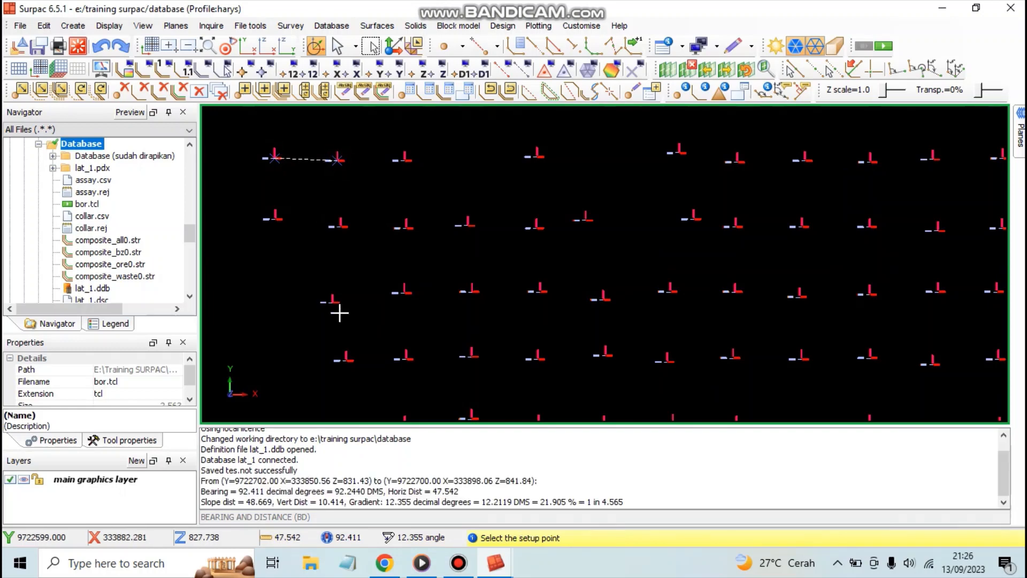
pyautogui.scroll(-1, 344, 314)
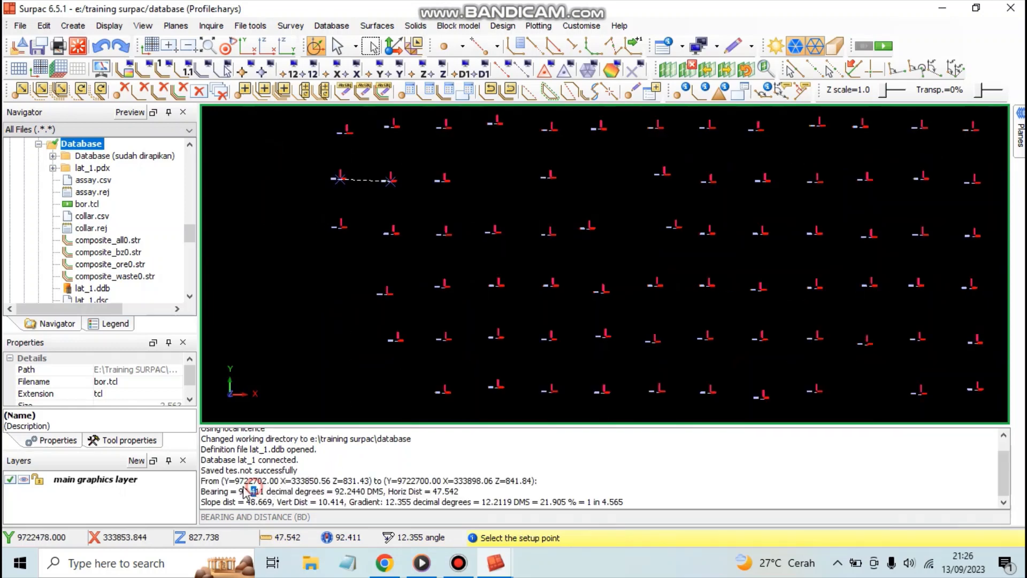
pyautogui.moveTo(237, 493); pyautogui.dragTo(262, 497)
pyautogui.click(252, 494)
pyautogui.click(263, 500)
pyautogui.click(78, 45)
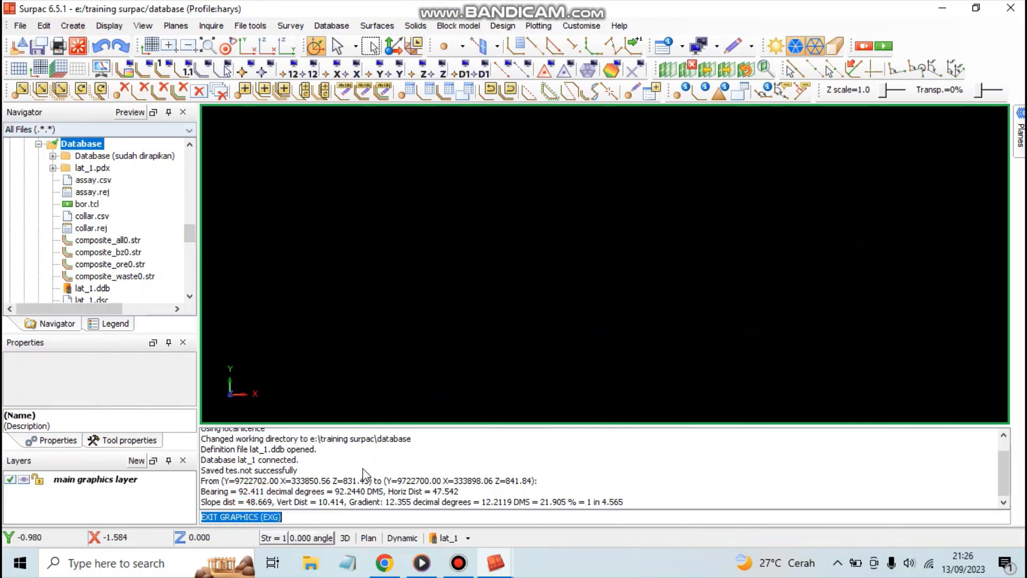
pyautogui.click(347, 487)
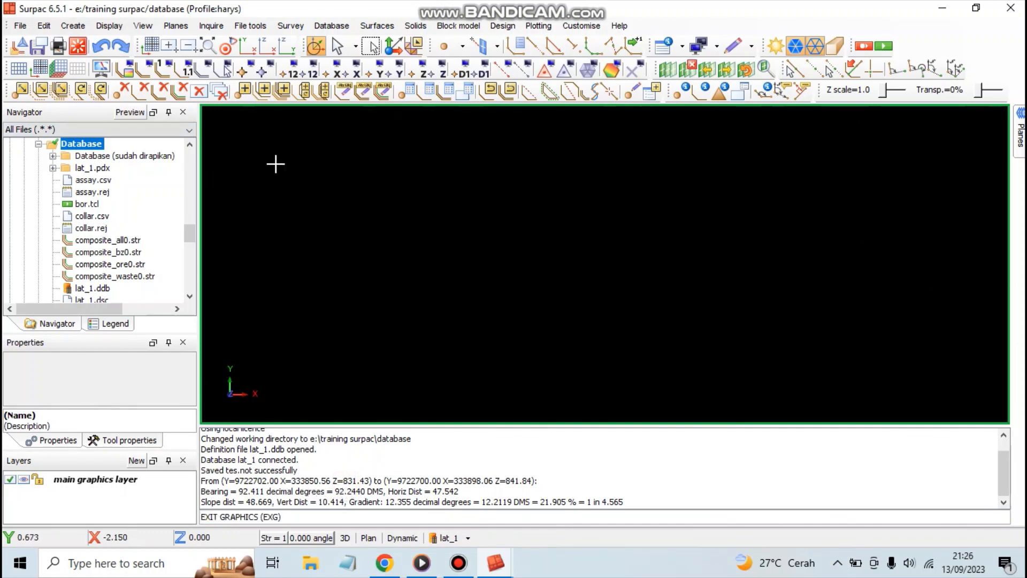
# - Switch to the Variogram Modelling window, look through the directional variograms up to 0 -> 170, and display the 0 -> 90 variogram
pyautogui.moveTo(496, 562)
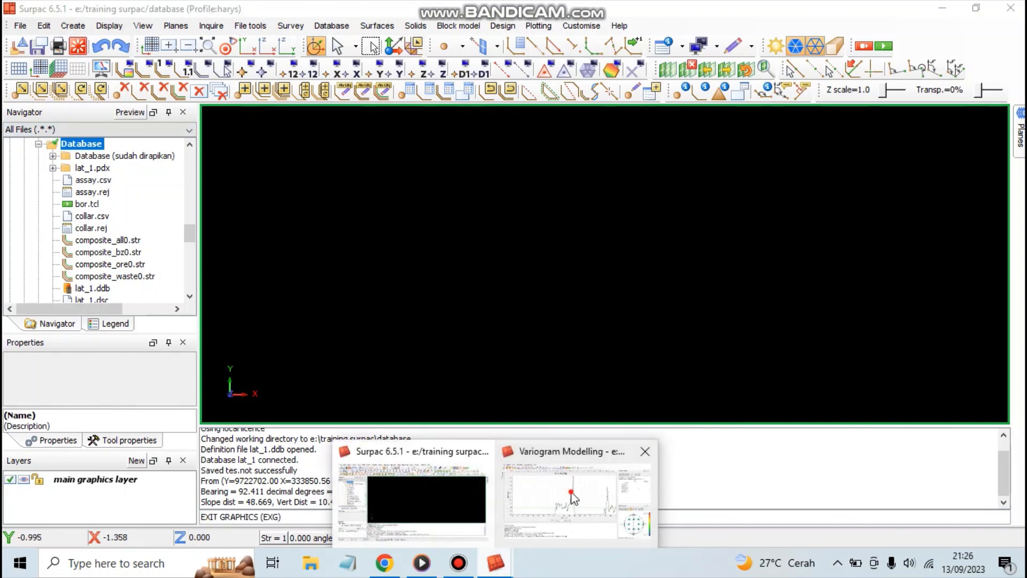
pyautogui.click(573, 498)
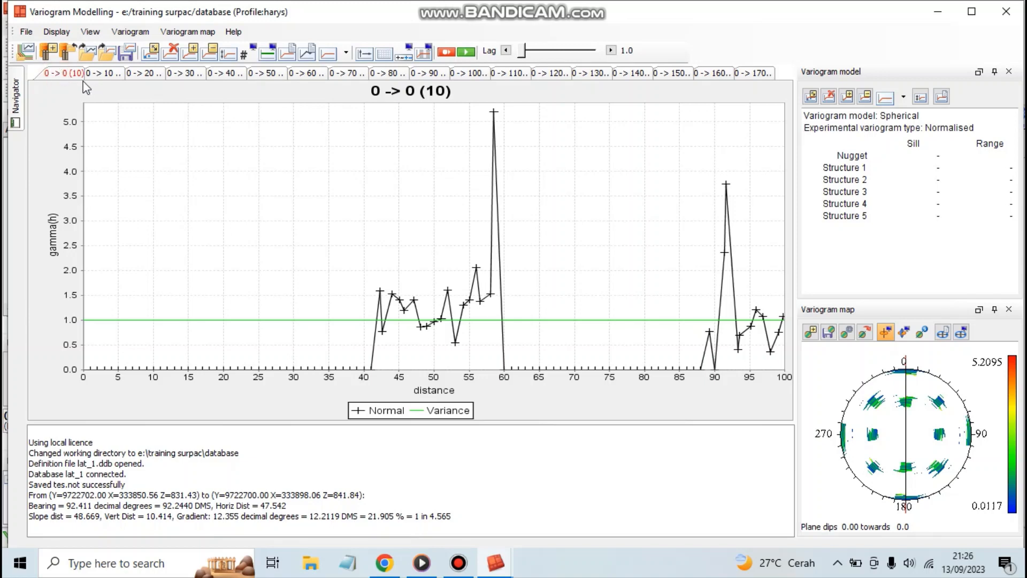
pyautogui.click(105, 73)
pyautogui.click(140, 73)
pyautogui.click(187, 73)
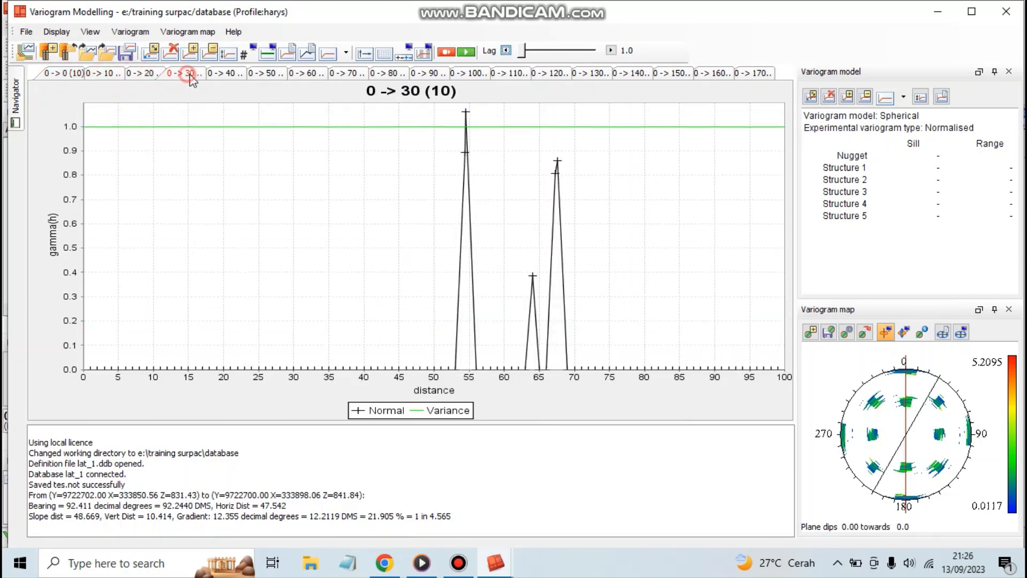
pyautogui.click(221, 74)
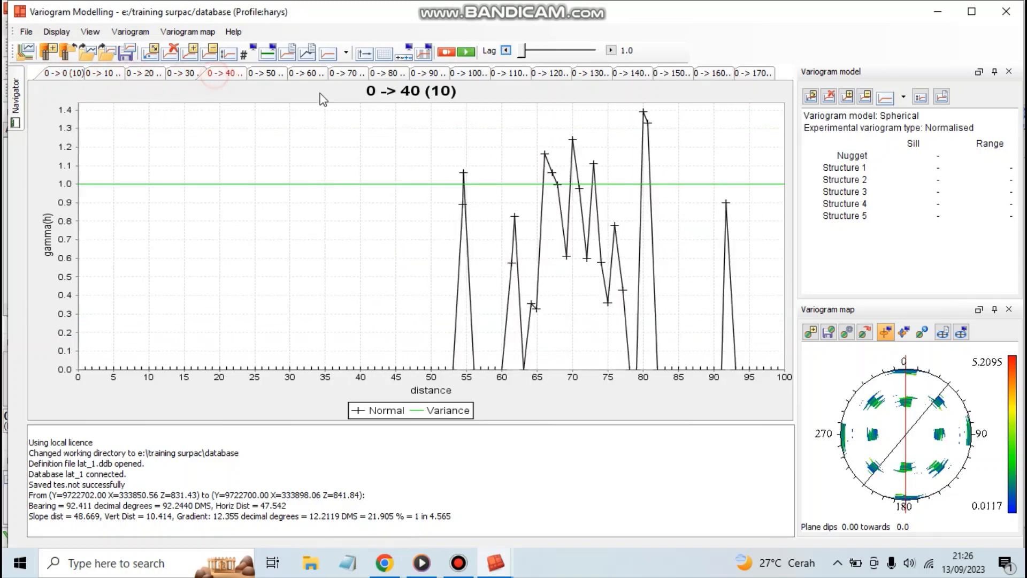
pyautogui.click(767, 73)
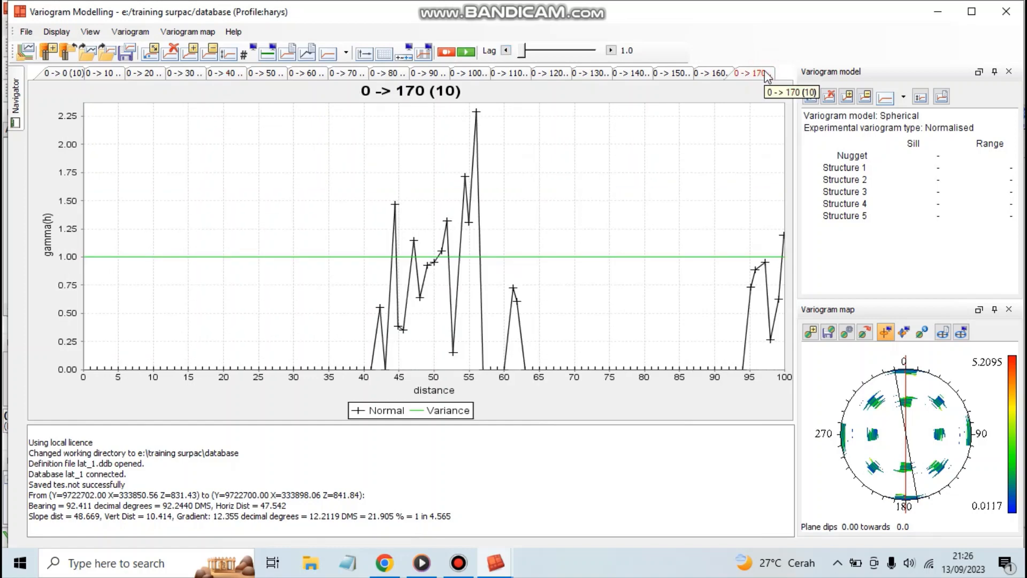
pyautogui.click(432, 75)
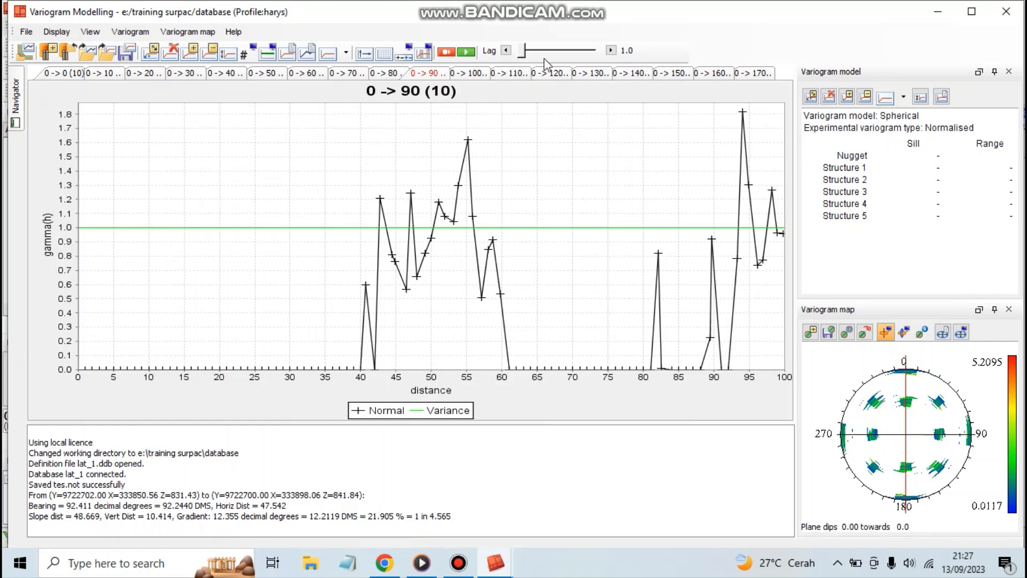
# - Increase the lag in small increments to 1.6 for the 0 -> 90 variogram
pyautogui.click(610, 50)
pyautogui.click(610, 50)
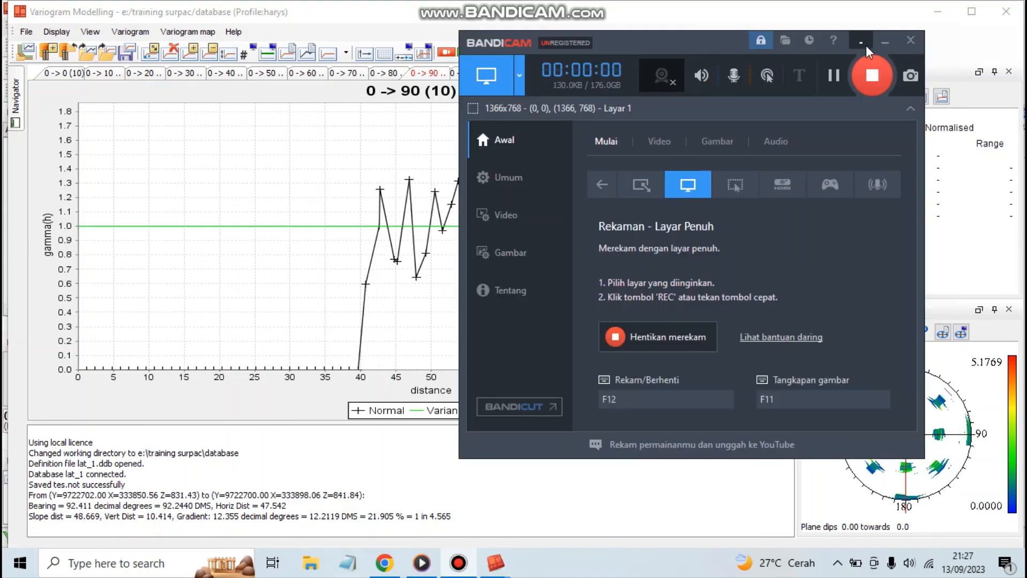
pyautogui.click(861, 42)
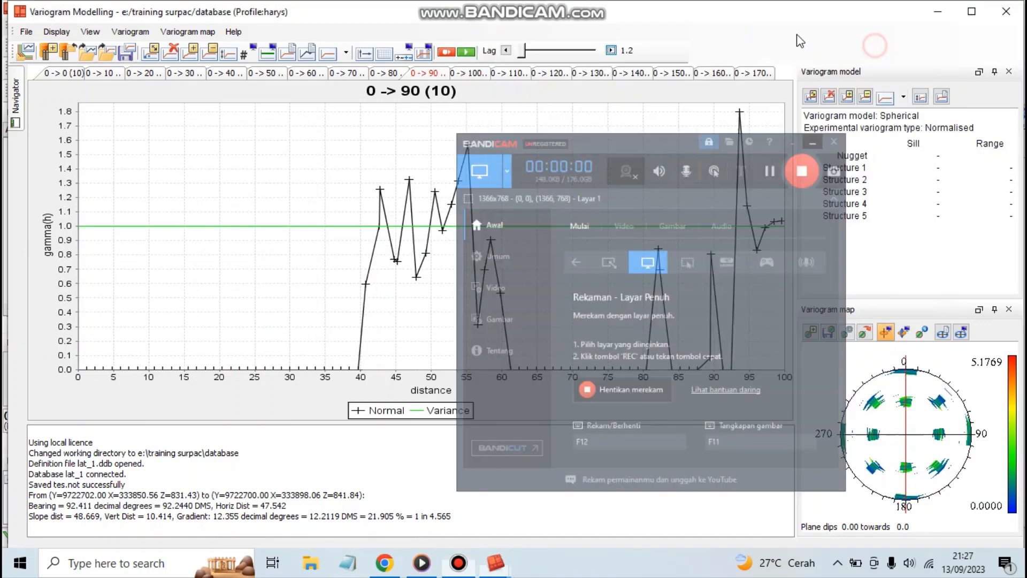
pyautogui.click(611, 50)
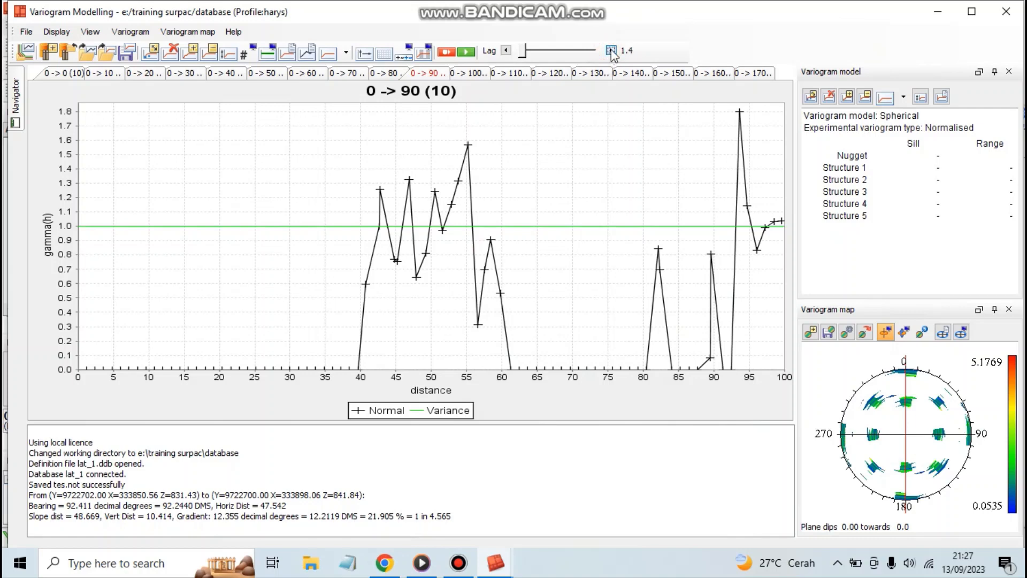
pyautogui.click(610, 50)
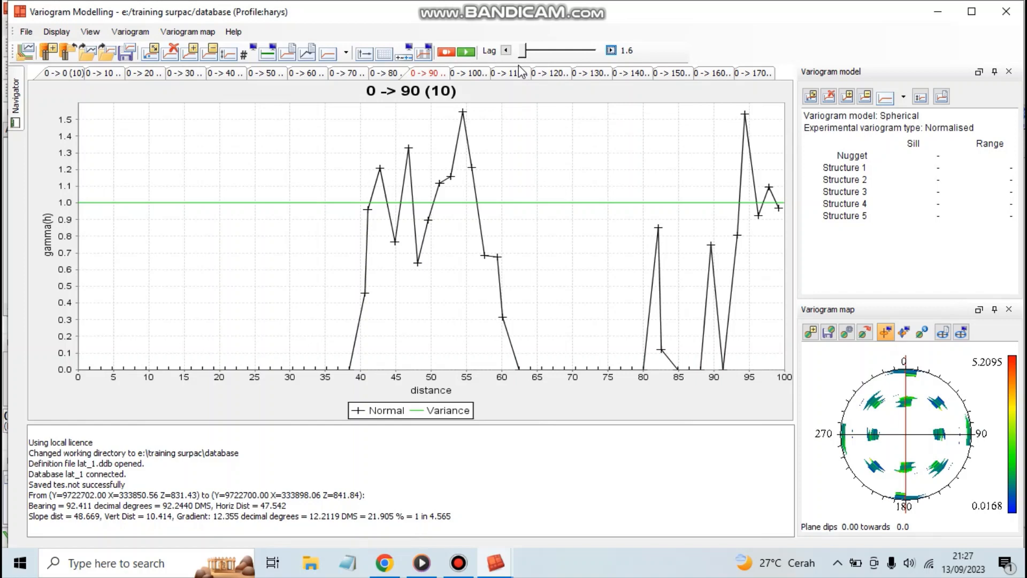
pyautogui.click(459, 562)
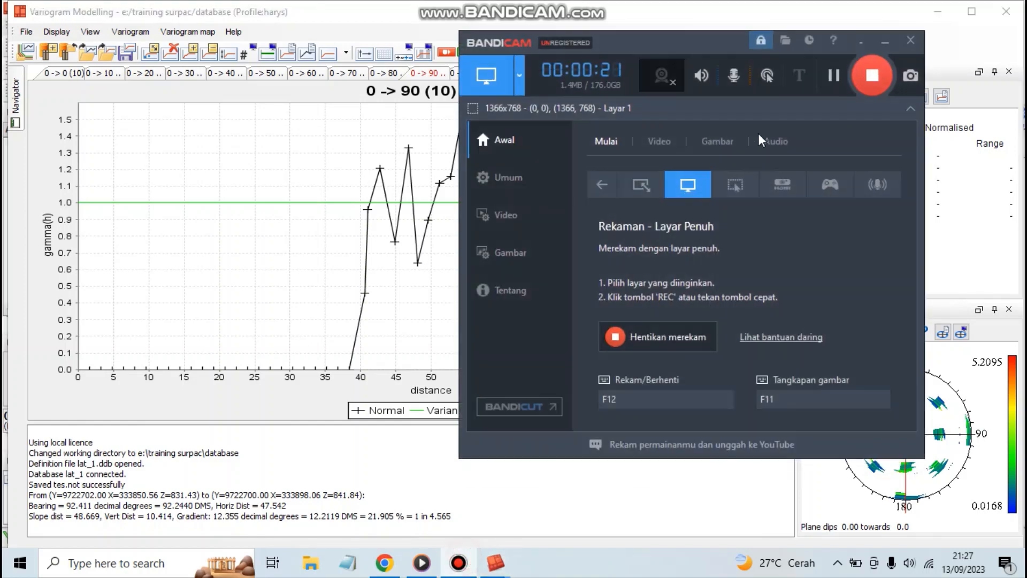
pyautogui.click(830, 74)
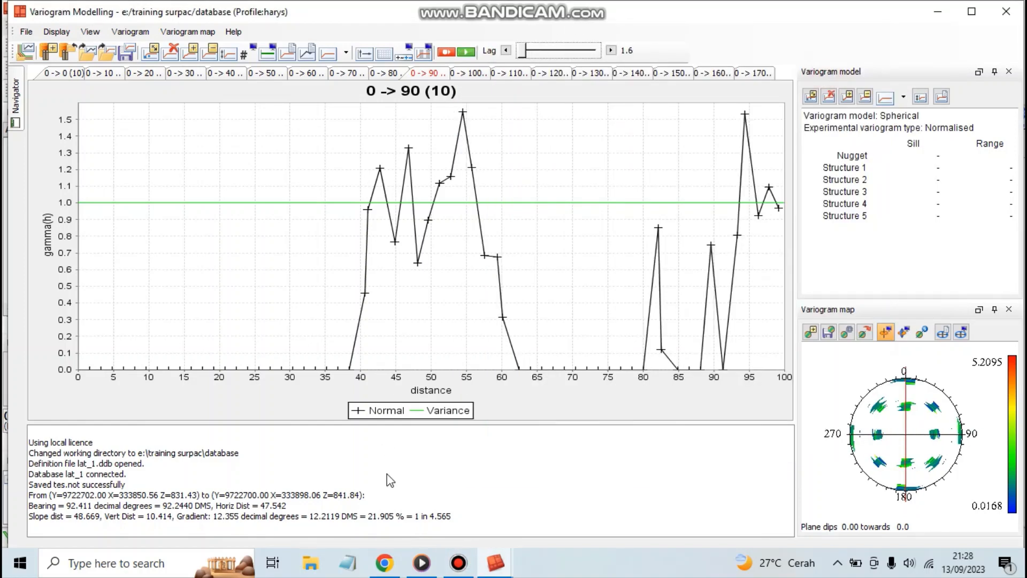
pyautogui.click(456, 567)
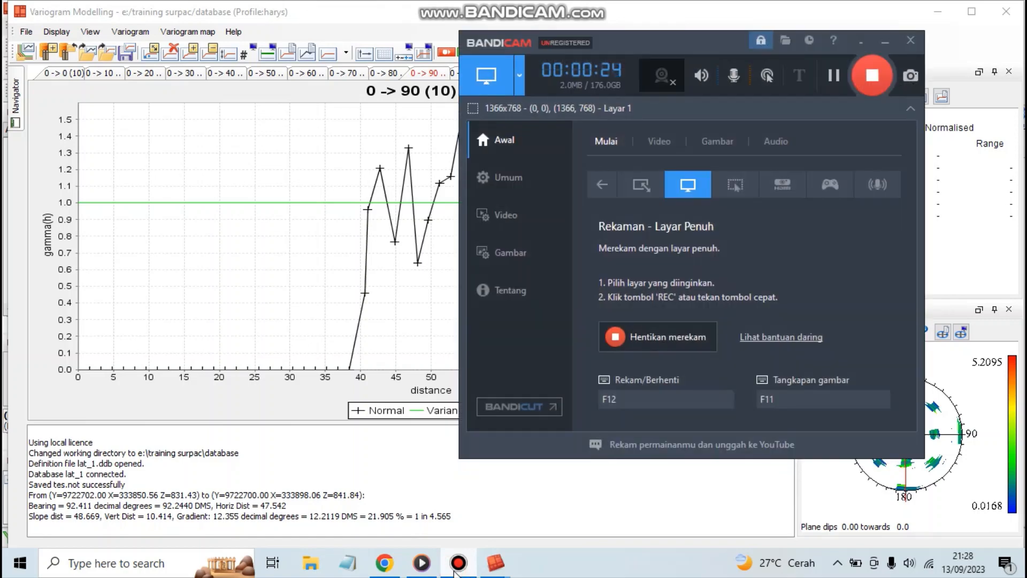
pyautogui.click(456, 567)
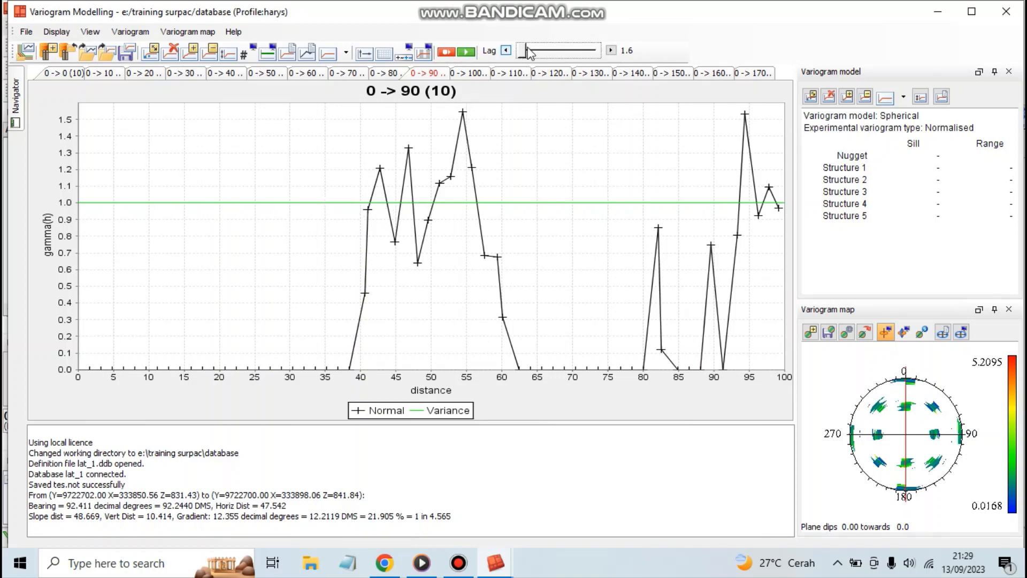
# - Raise the lag of the 0 -> 90 variogram to 27.6, trying 24.0 and 30.0 along the way
pyautogui.click(611, 50)
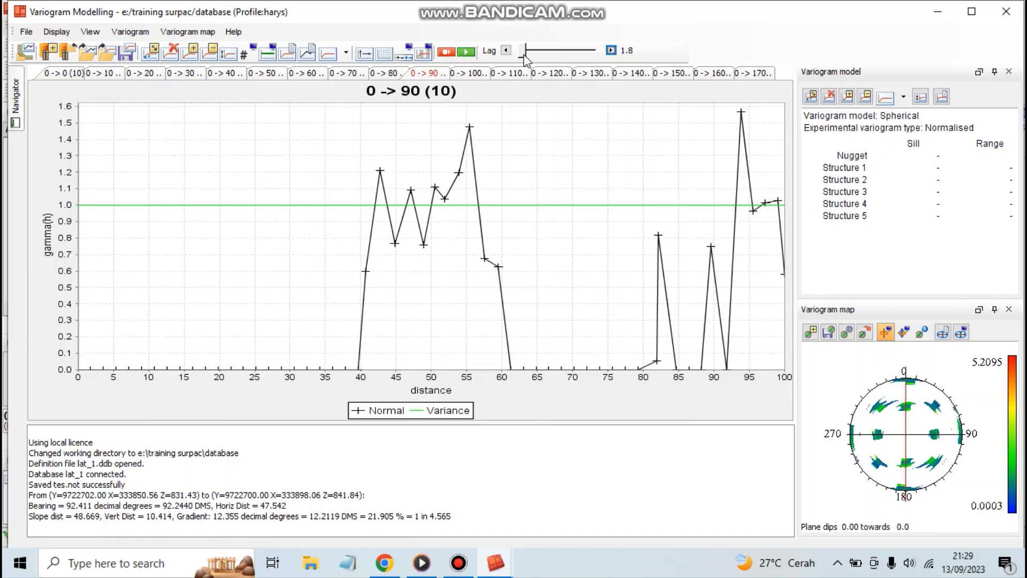
pyautogui.moveTo(525, 56); pyautogui.dragTo(555, 56)
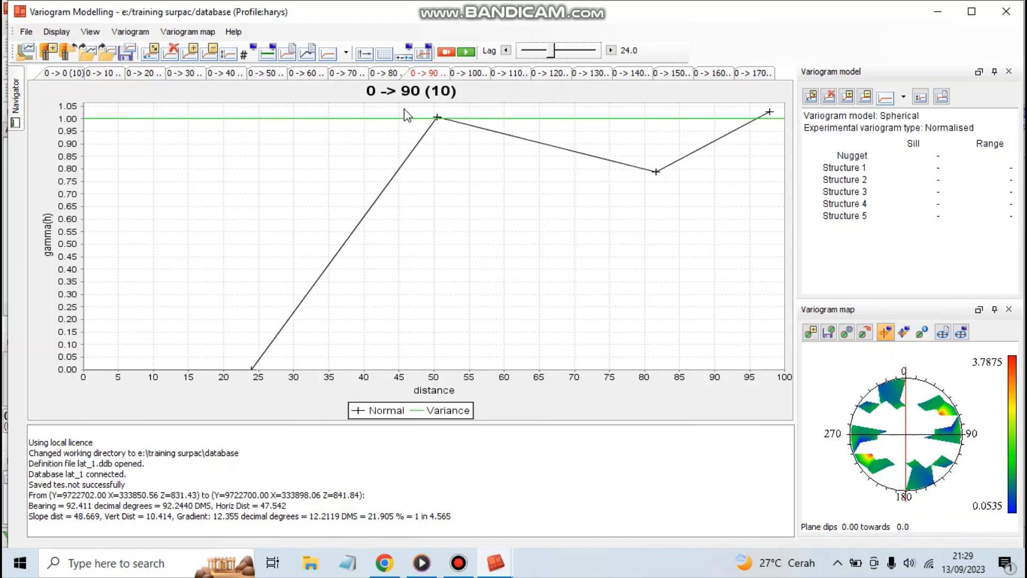
pyautogui.click(431, 75)
pyautogui.moveTo(551, 56); pyautogui.dragTo(560, 58)
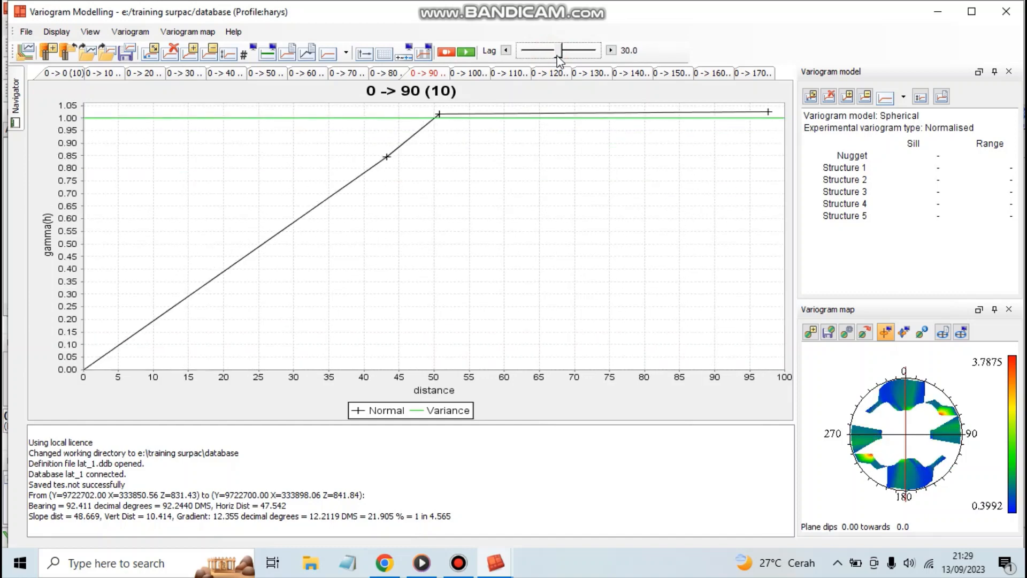
pyautogui.moveTo(558, 56); pyautogui.dragTo(559, 57)
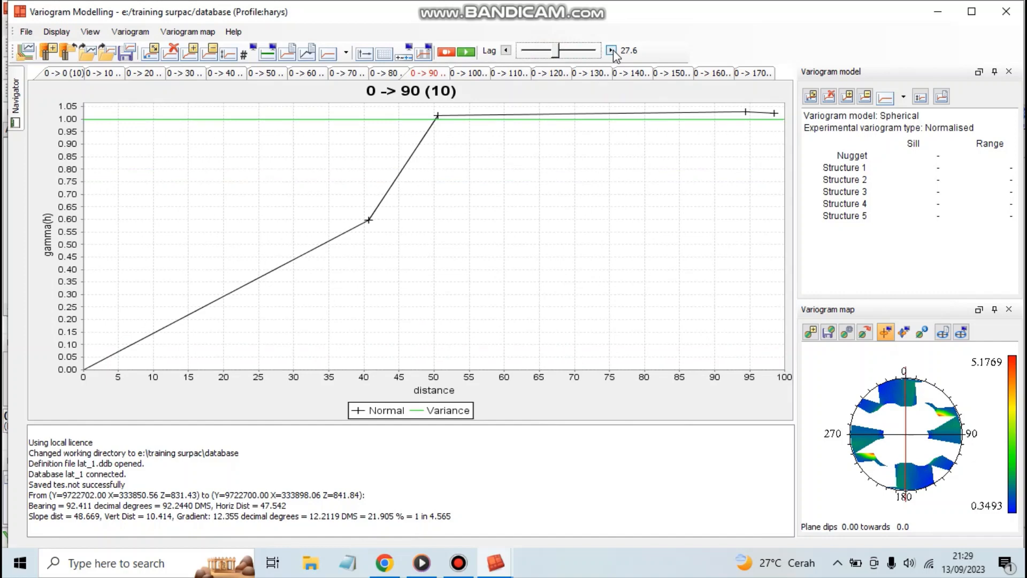
# - Compare the 0 -> 90 variogram's shape at lags 27.4 and 27.8, and return the lag to 27.6
pyautogui.click(611, 50)
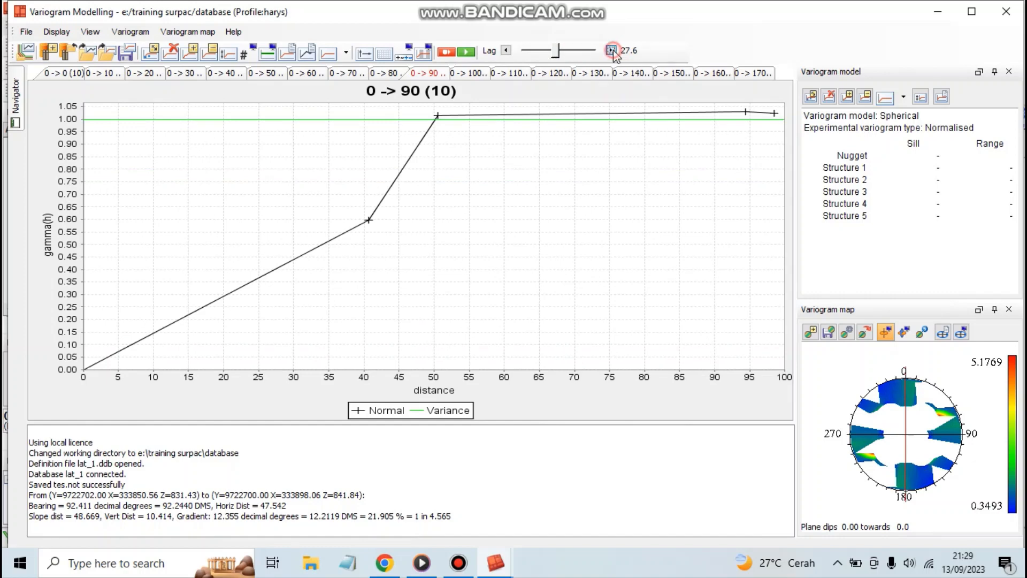
pyautogui.click(507, 51)
pyautogui.click(508, 51)
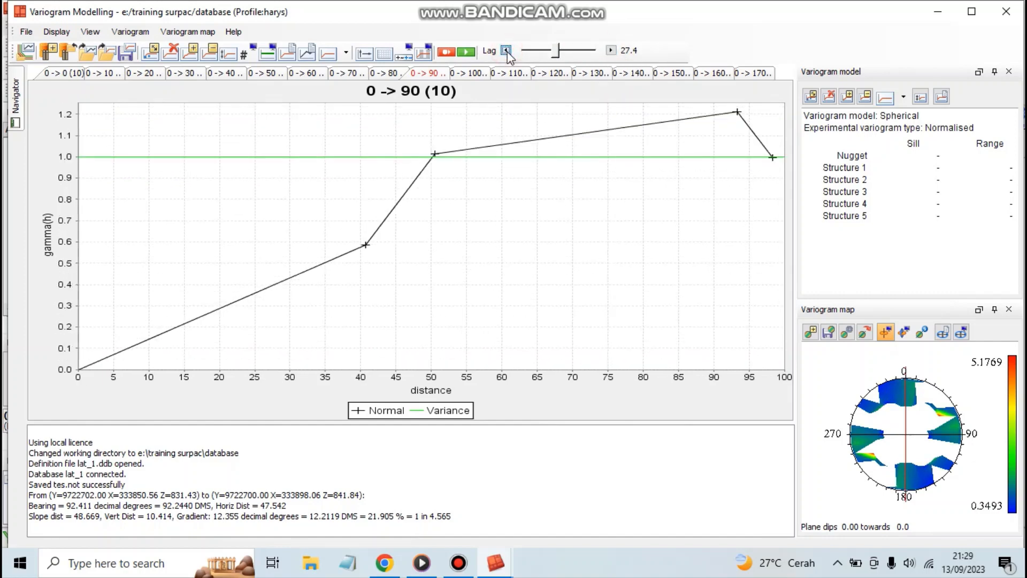
pyautogui.click(611, 50)
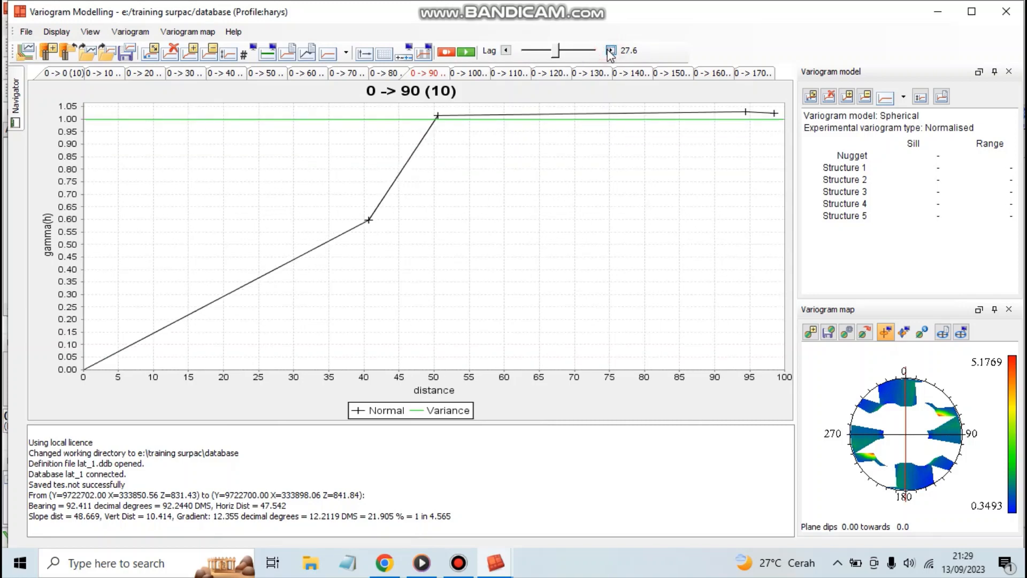
pyautogui.click(610, 50)
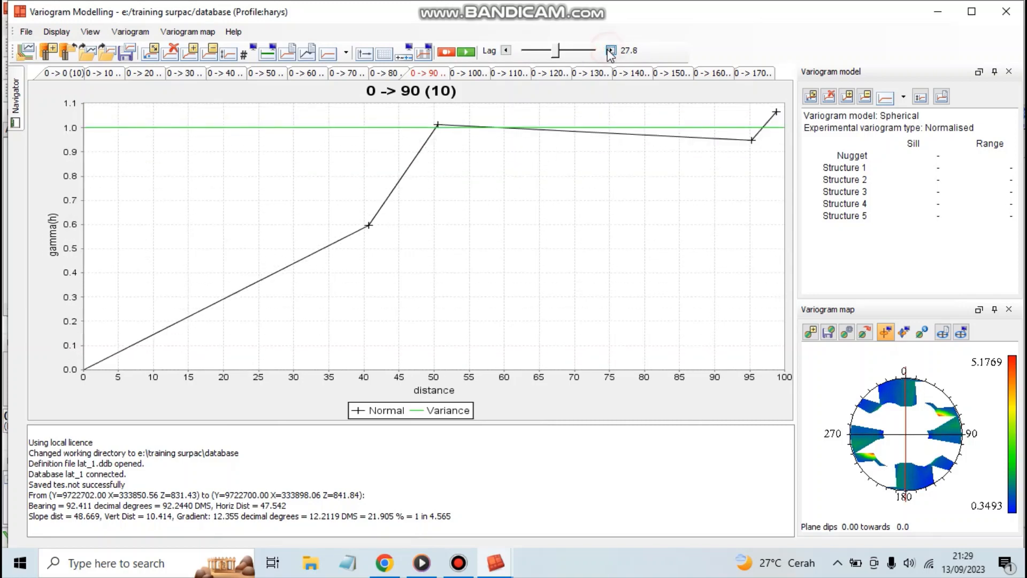
pyautogui.click(506, 51)
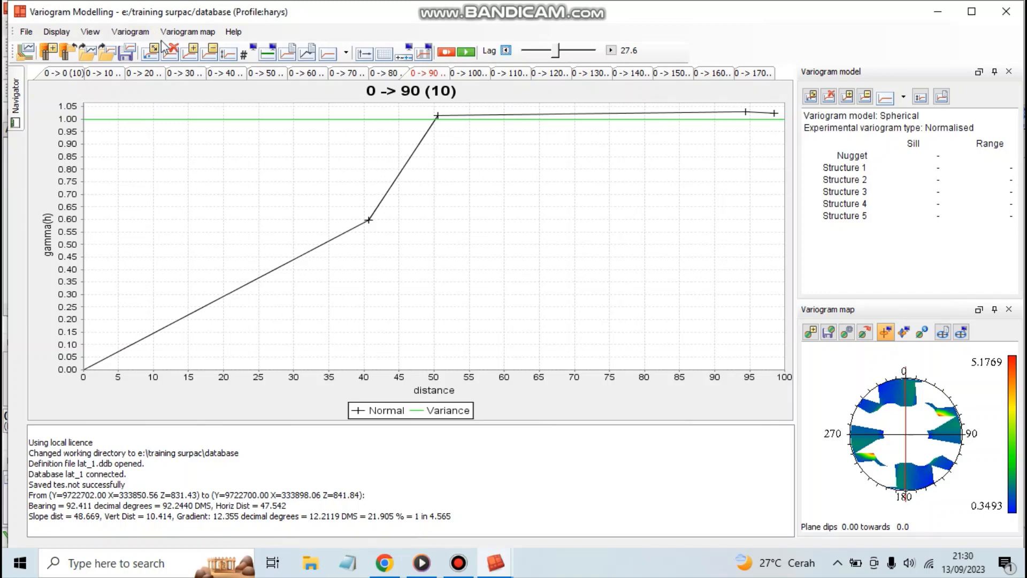
pyautogui.click(125, 38)
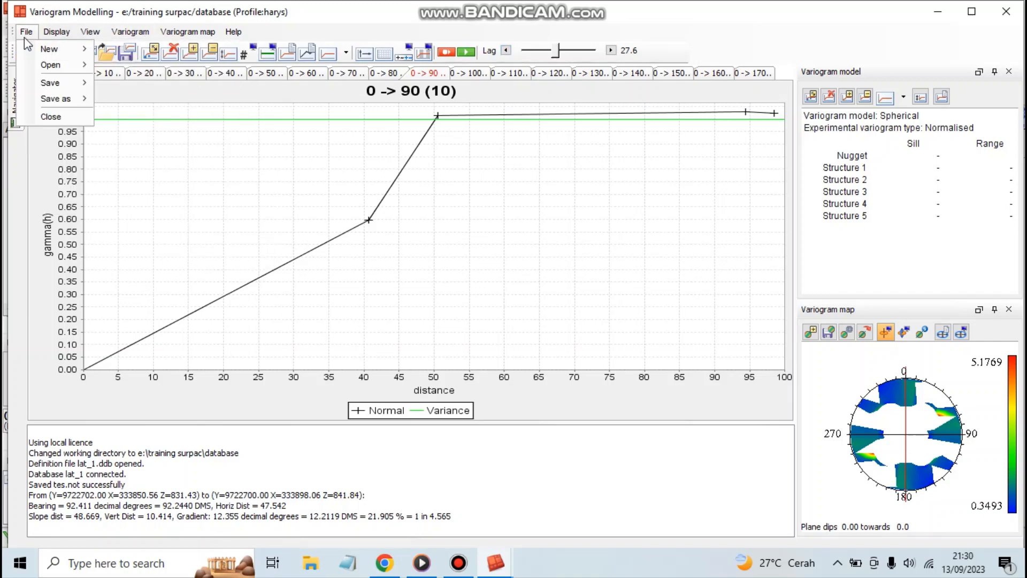
pyautogui.click(51, 37)
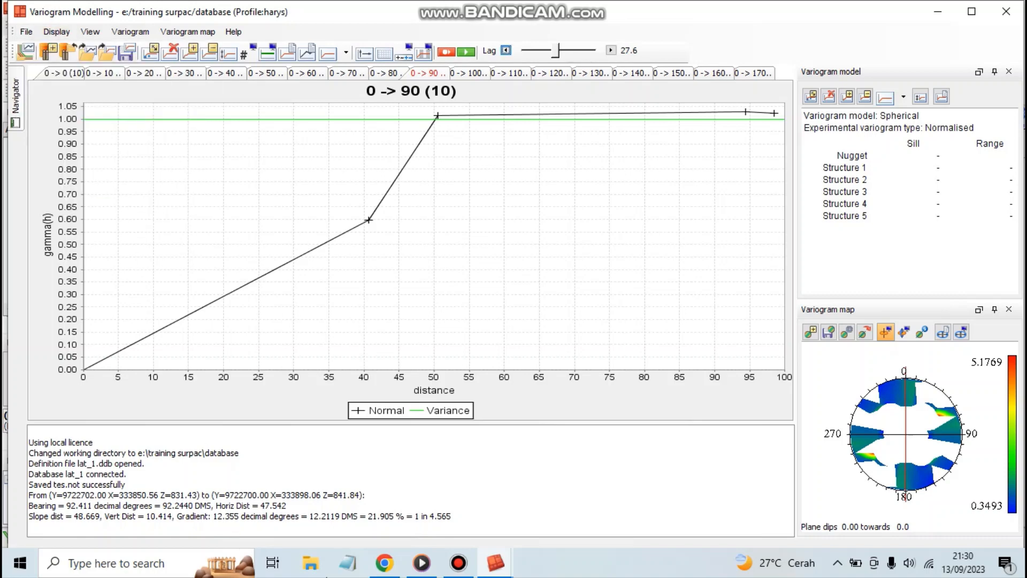
pyautogui.click(458, 562)
pyautogui.click(556, 24)
# - Add a variogram model to the 0 -> 90 variogram with nugget about 0.1, structure 1 sill about 0.92 and range about 57
pyautogui.click(138, 32)
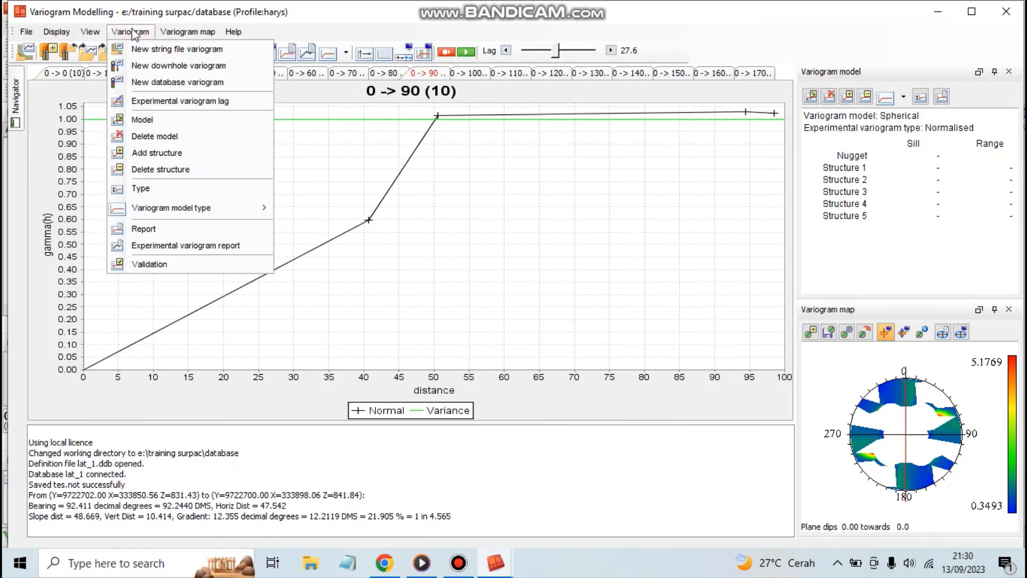
pyautogui.click(125, 119)
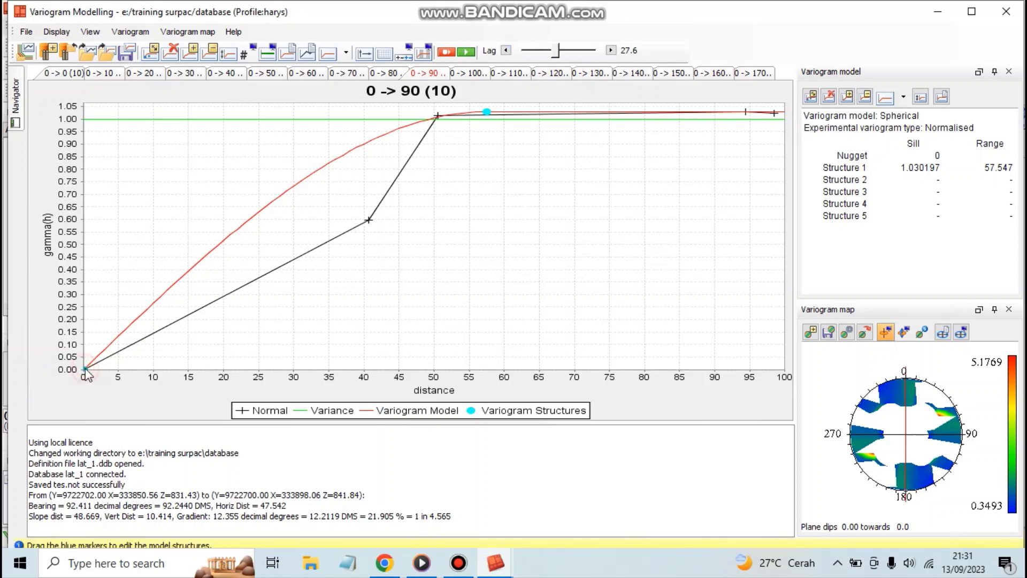
pyautogui.moveTo(85, 369)
pyautogui.mouseDown()
pyautogui.moveTo(86, 322)
pyautogui.moveTo(75, 374)
pyautogui.moveTo(78, 291)
pyautogui.moveTo(76, 348)
pyautogui.mouseUp()
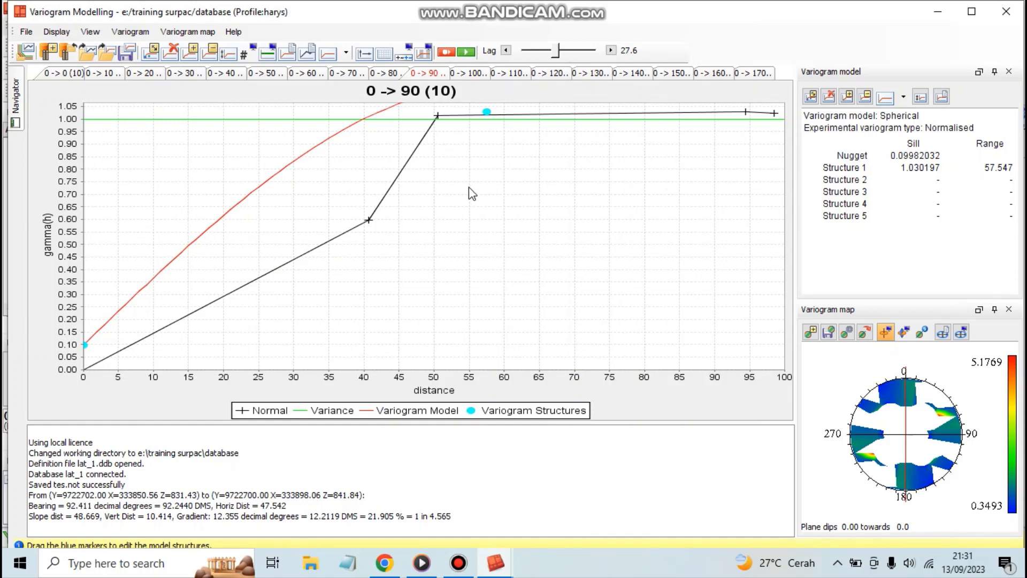
pyautogui.moveTo(488, 112); pyautogui.dragTo(486, 134)
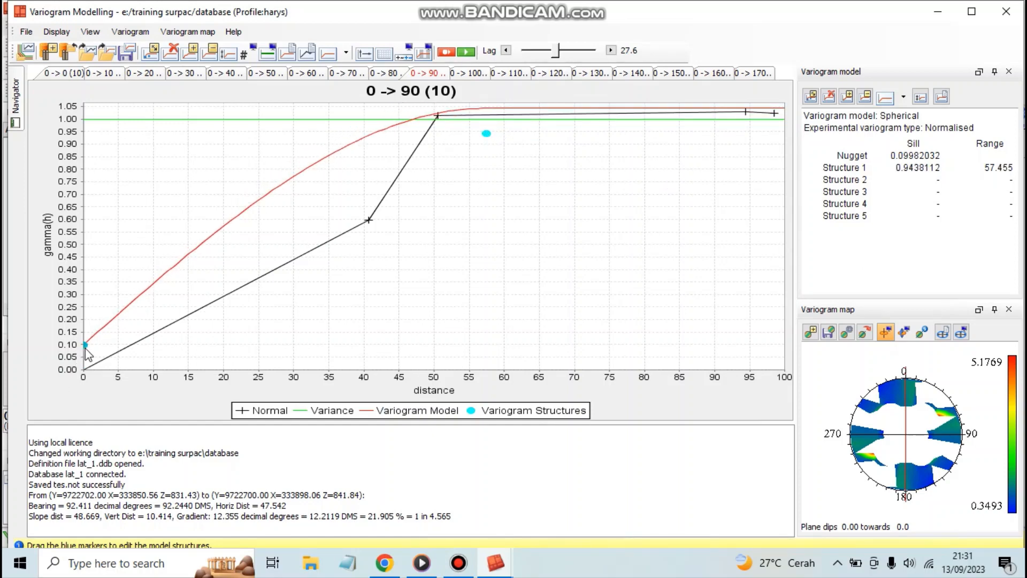
pyautogui.moveTo(85, 347); pyautogui.dragTo(85, 345)
pyautogui.moveTo(486, 136); pyautogui.dragTo(484, 140)
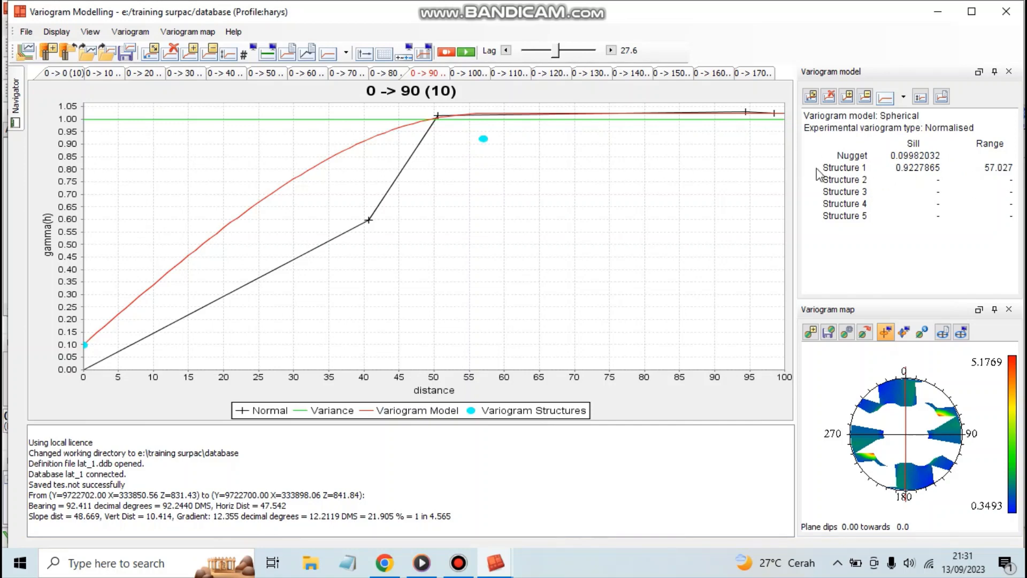
# - Fine-tune the structure 1 marker of the variogram model to a sill of about 0.92 and a range of about 57.67
pyautogui.click(850, 166)
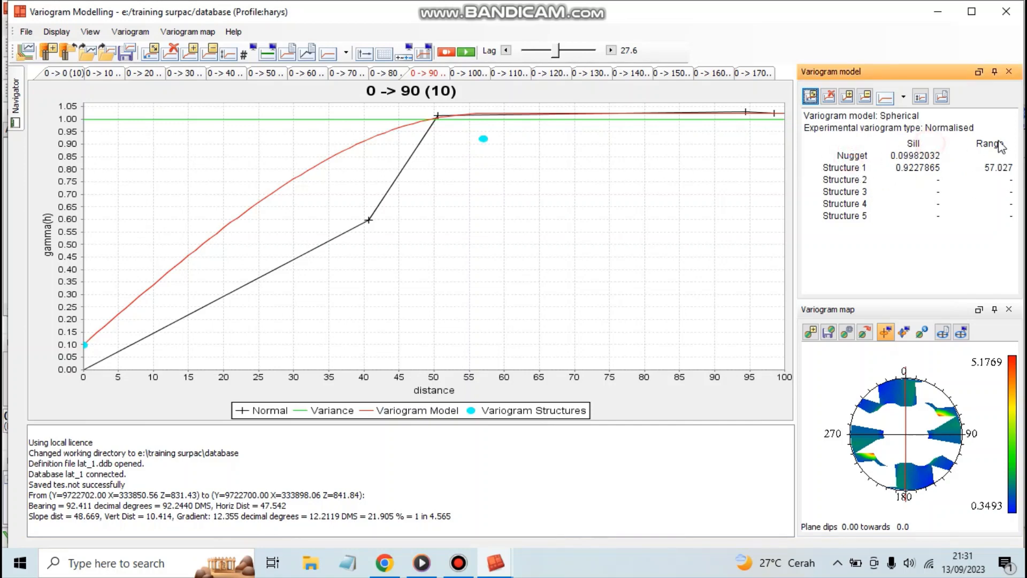
pyautogui.moveTo(481, 139)
pyautogui.mouseDown()
pyautogui.moveTo(488, 167)
pyautogui.moveTo(486, 132)
pyautogui.moveTo(502, 197)
pyautogui.moveTo(486, 144)
pyautogui.mouseUp()
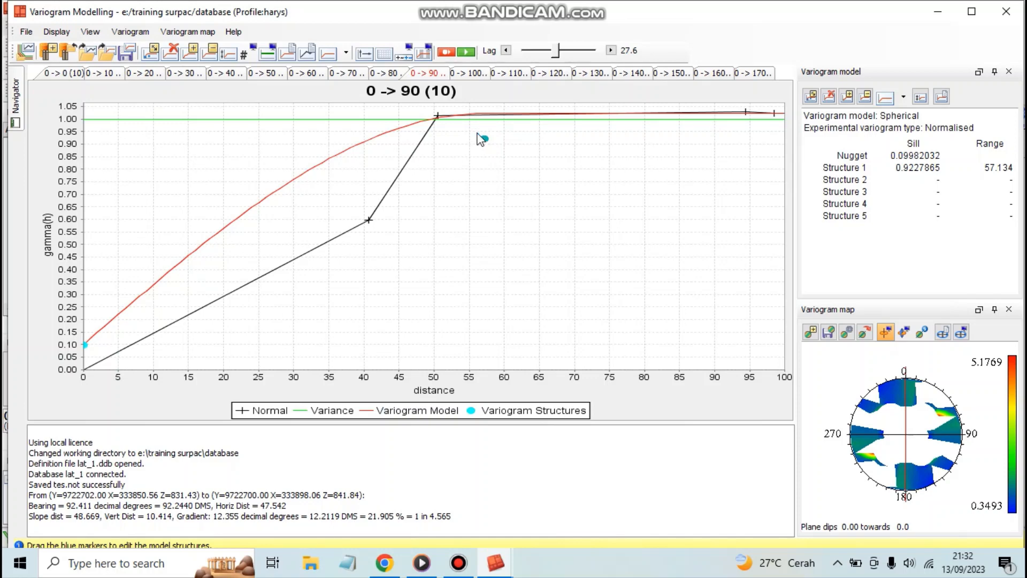
pyautogui.moveTo(484, 140); pyautogui.dragTo(484, 141)
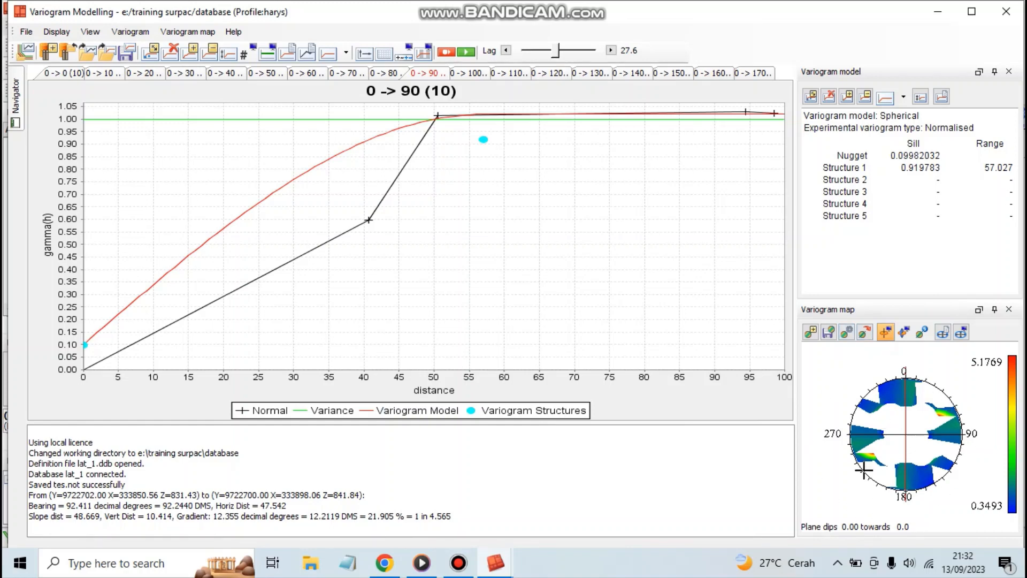
pyautogui.moveTo(484, 141)
pyautogui.mouseDown()
pyautogui.moveTo(484, 174)
pyautogui.moveTo(485, 140)
pyautogui.moveTo(491, 146)
pyautogui.mouseUp()
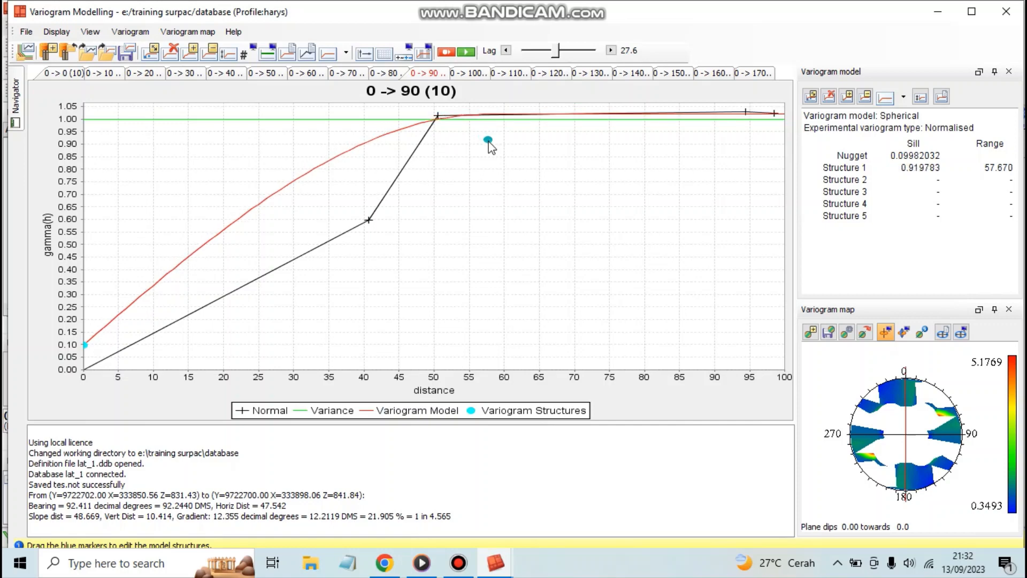
pyautogui.moveTo(488, 142)
pyautogui.moveTo(489, 144)
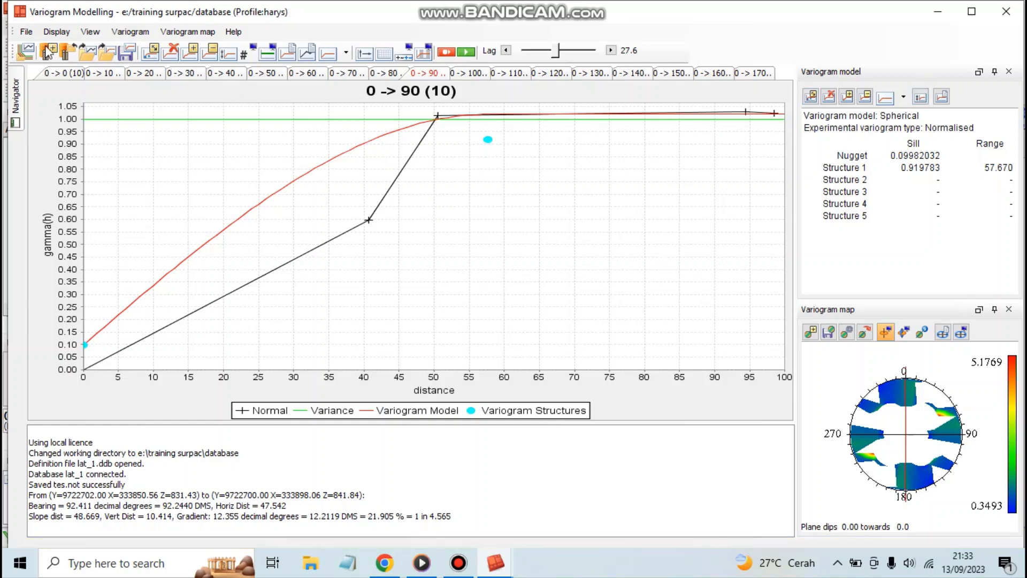
# - Save the variogram model of the 0 -> 90 direction to a file named vgm90
pyautogui.click(28, 35)
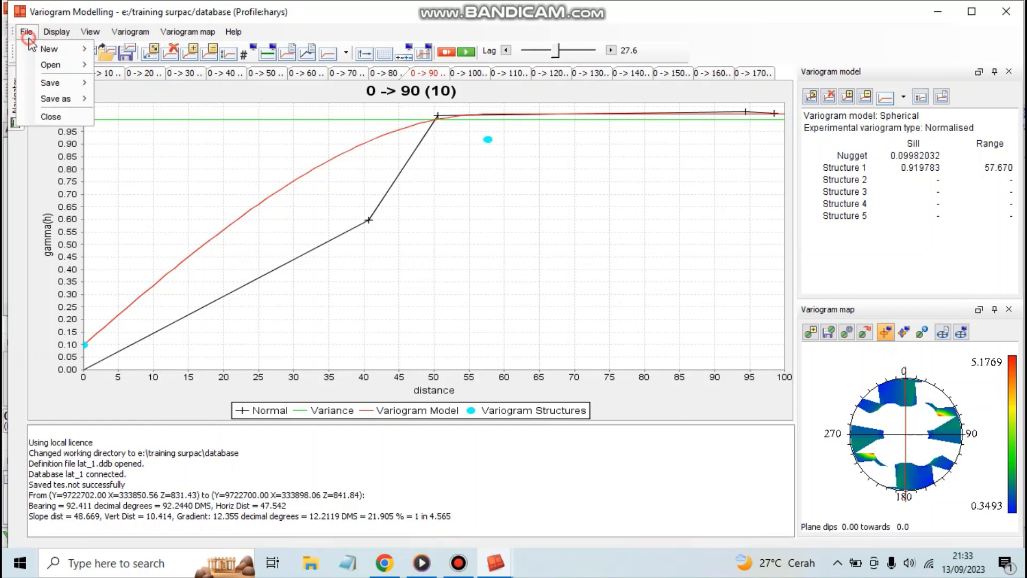
pyautogui.click(36, 82)
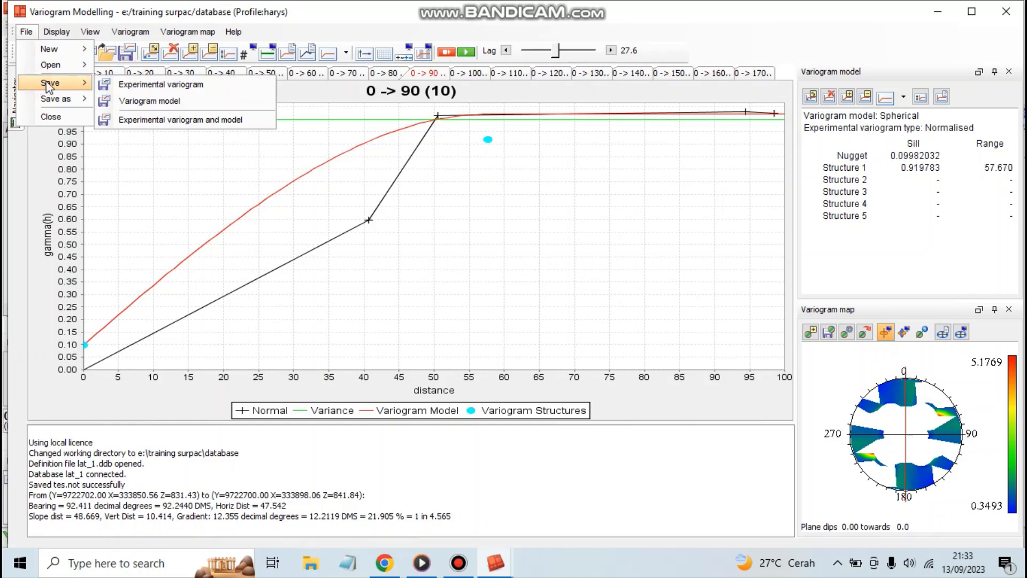
pyautogui.click(141, 101)
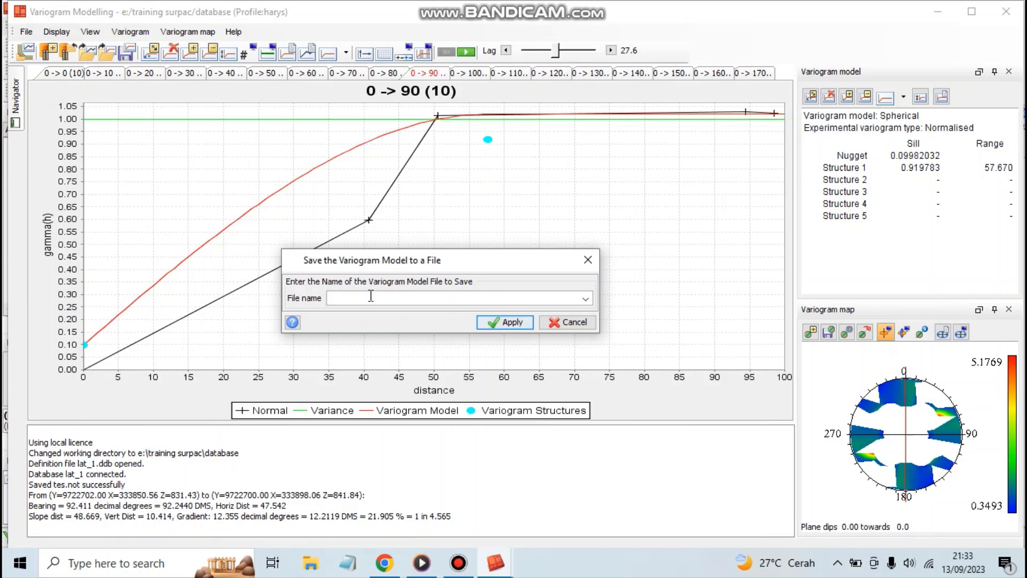
pyautogui.write('vgm90')
pyautogui.click(502, 321)
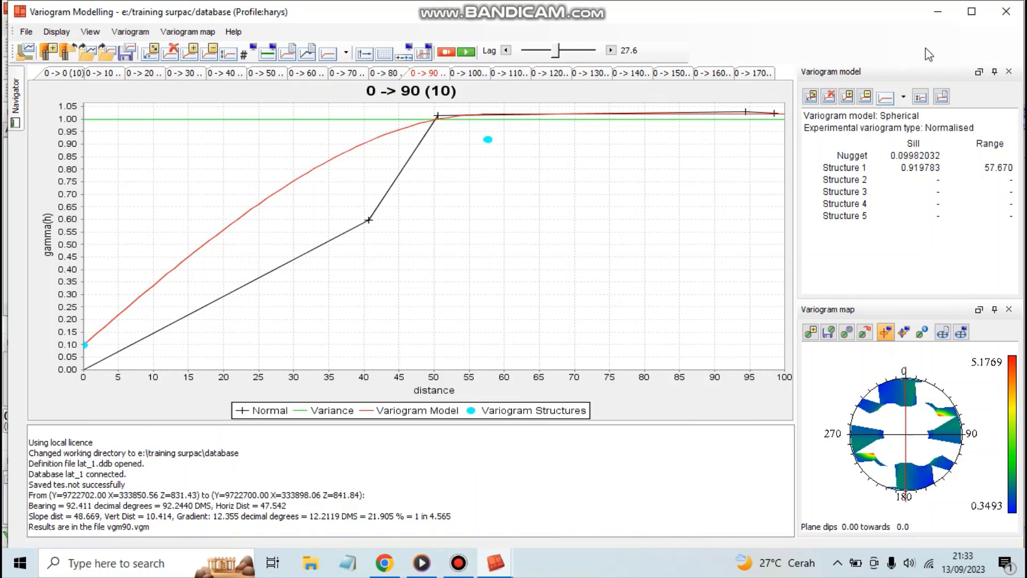
# - Minimise the Variogram Modelling window and look through the Database folder for the saved vgm90 file
pyautogui.click(940, 12)
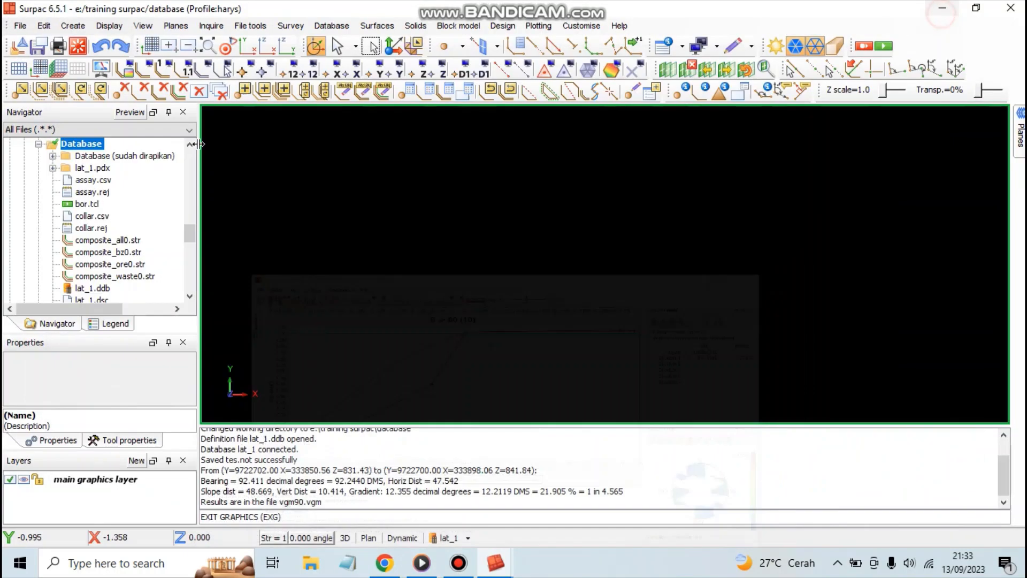
pyautogui.click(81, 216)
pyautogui.scroll(-2, 81, 199)
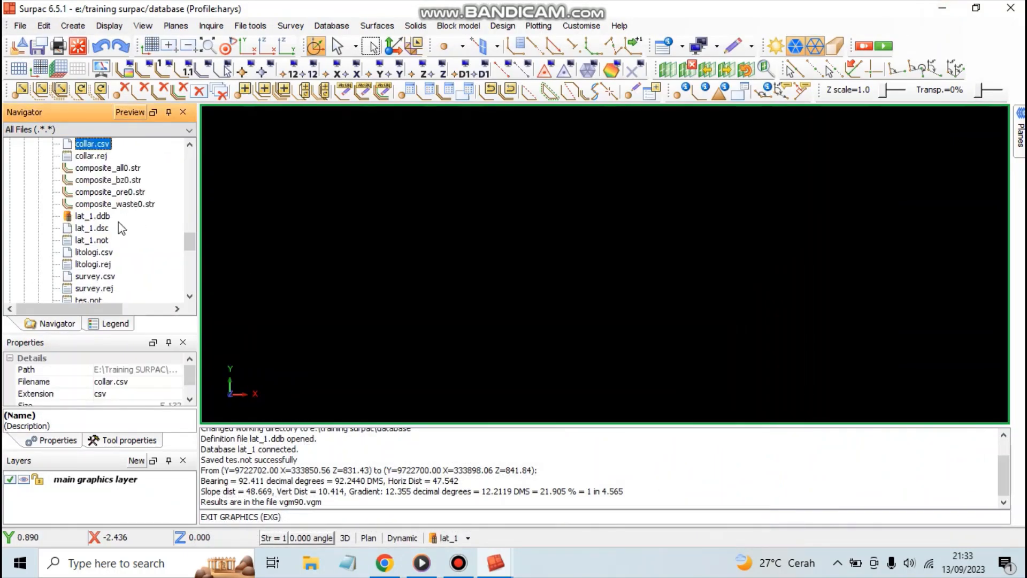
pyautogui.scroll(3, 155, 164)
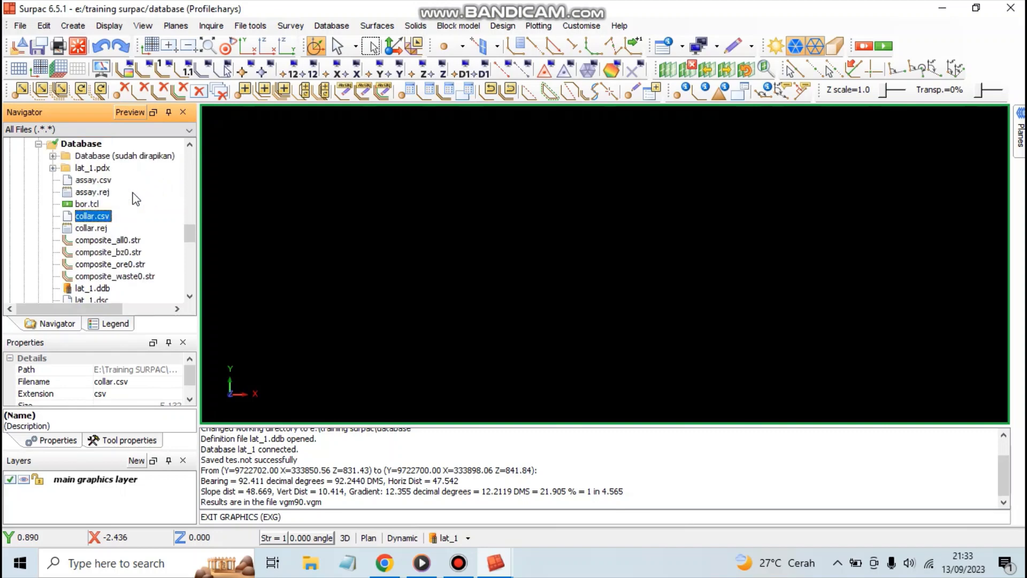
pyautogui.scroll(4, 152, 166)
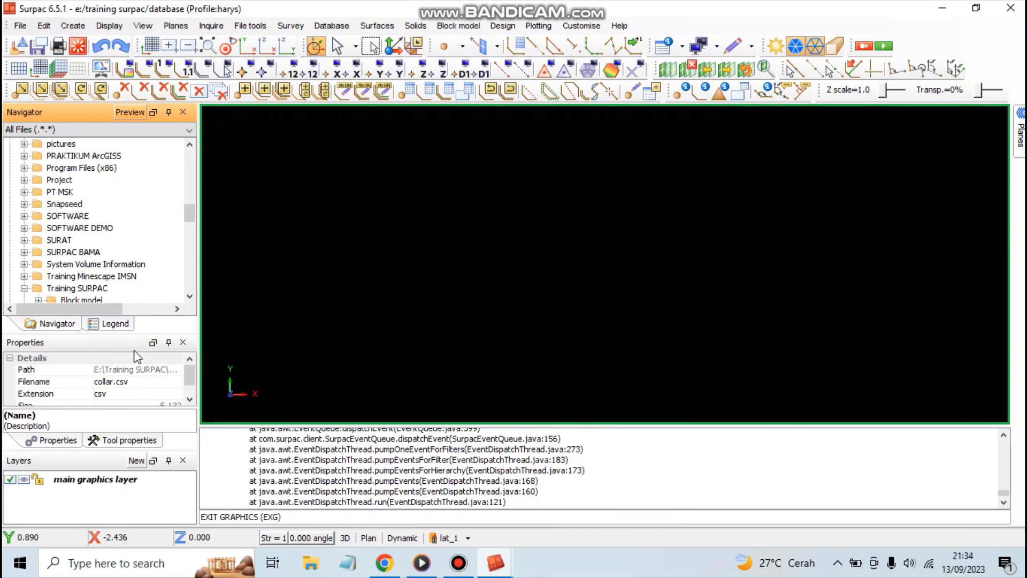
pyautogui.click(106, 327)
pyautogui.click(57, 324)
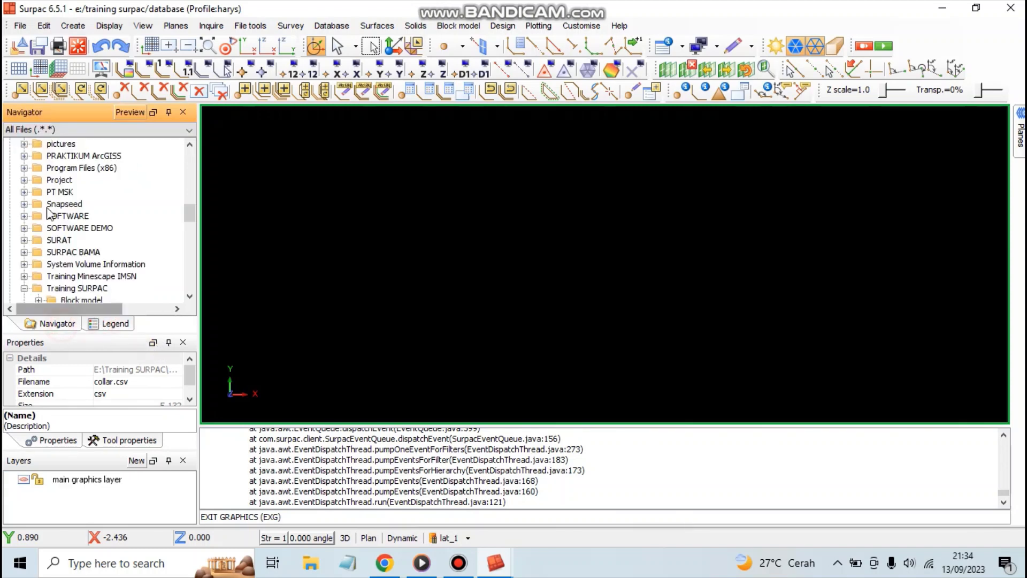
pyautogui.scroll(10, 65, 225)
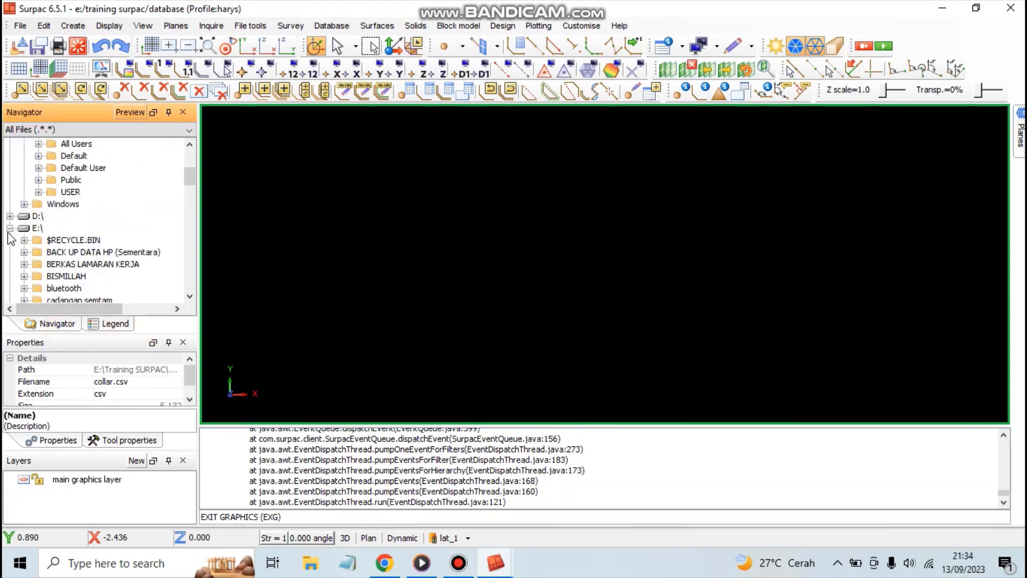
pyautogui.click(10, 229)
pyautogui.scroll(-3, 68, 241)
pyautogui.scroll(5, 66, 248)
pyautogui.rightClick(145, 250)
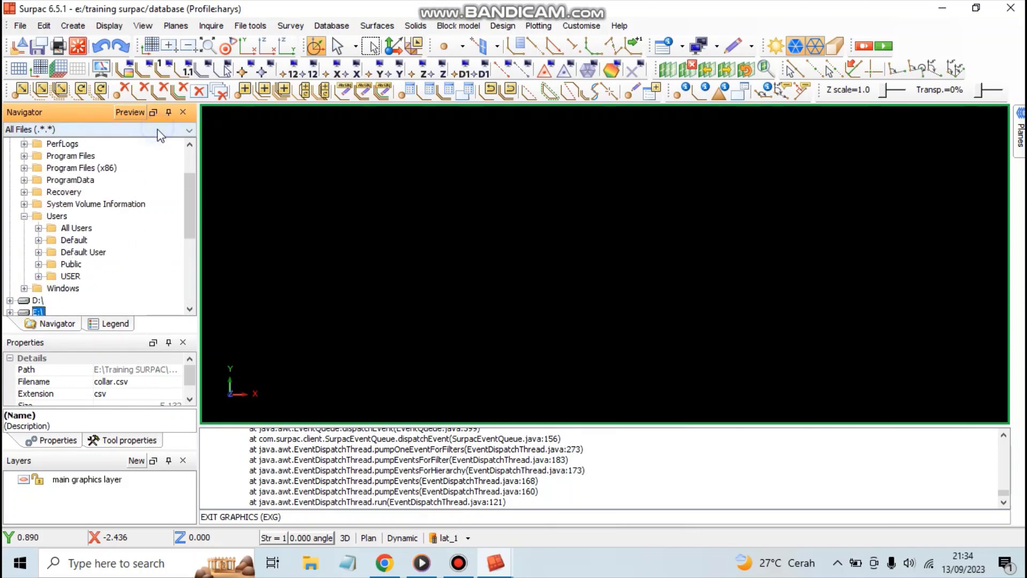
pyautogui.rightClick(81, 113)
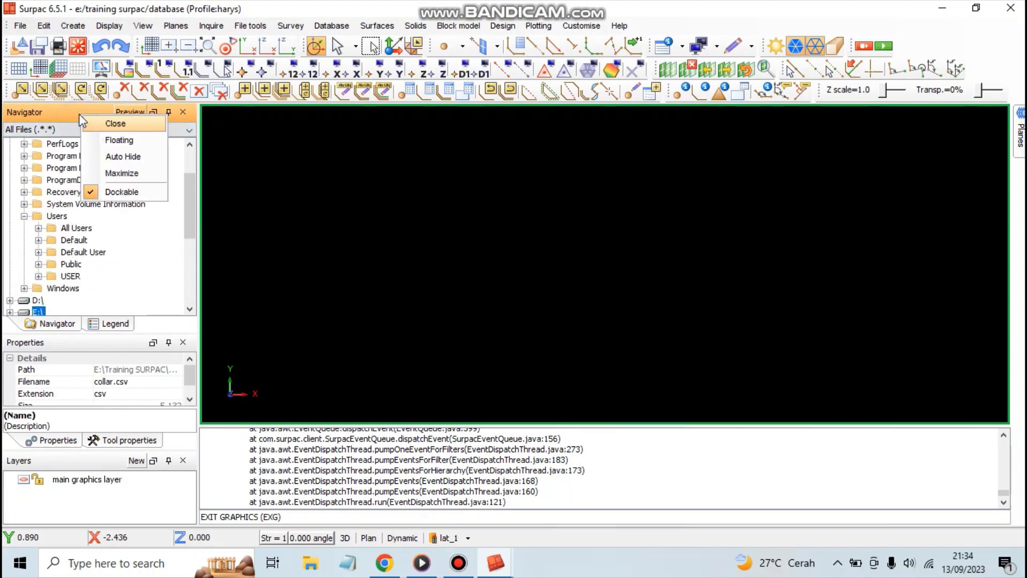
pyautogui.rightClick(53, 114)
pyautogui.rightClick(132, 252)
pyautogui.click(133, 252)
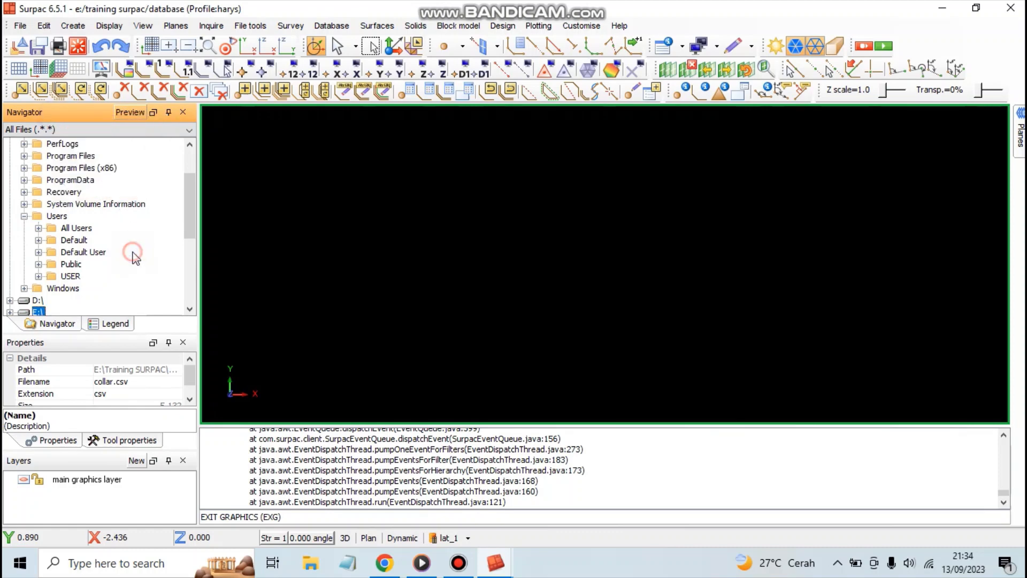
pyautogui.click(68, 276)
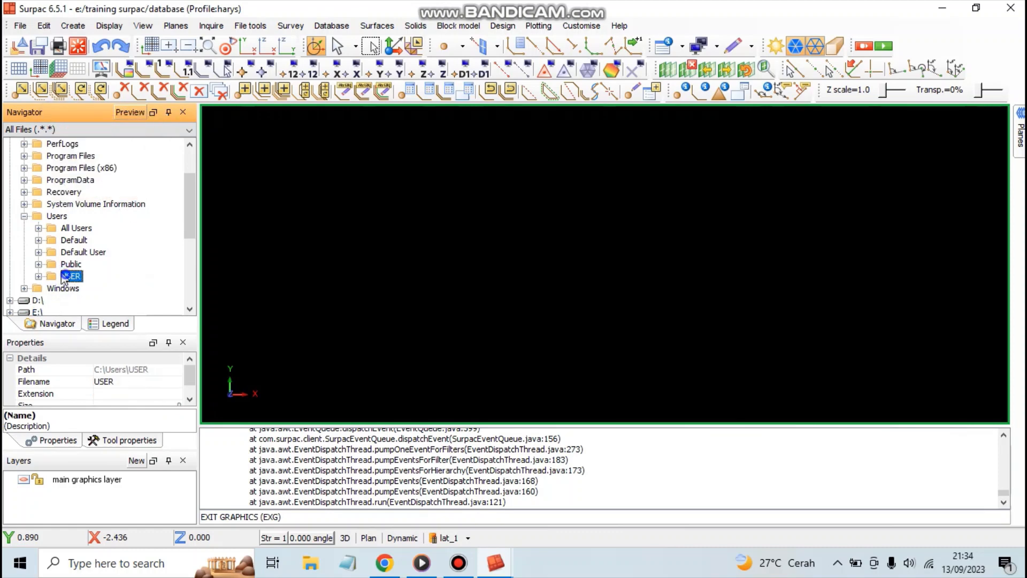
pyautogui.click(63, 289)
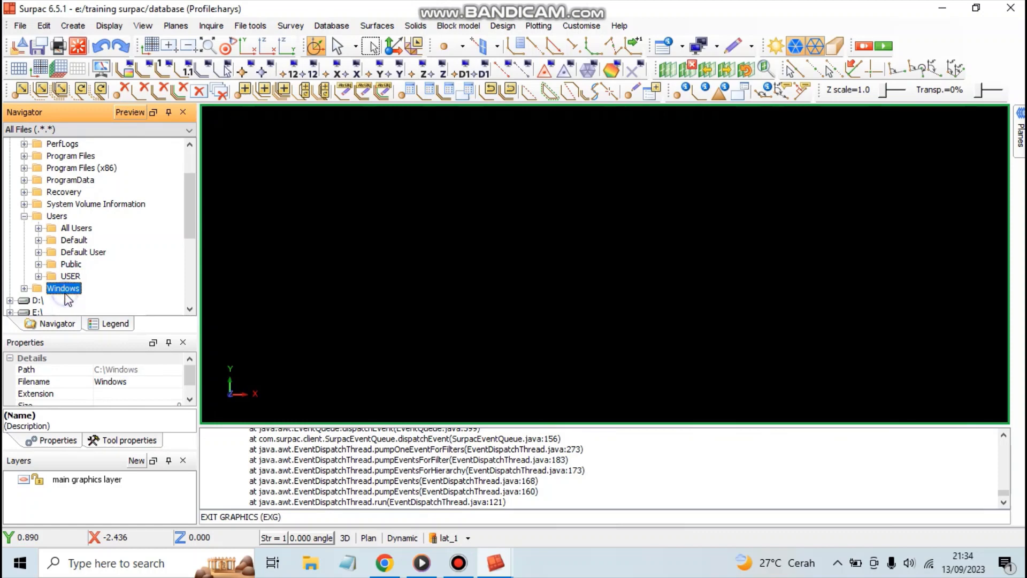
pyautogui.scroll(-2, 35, 313)
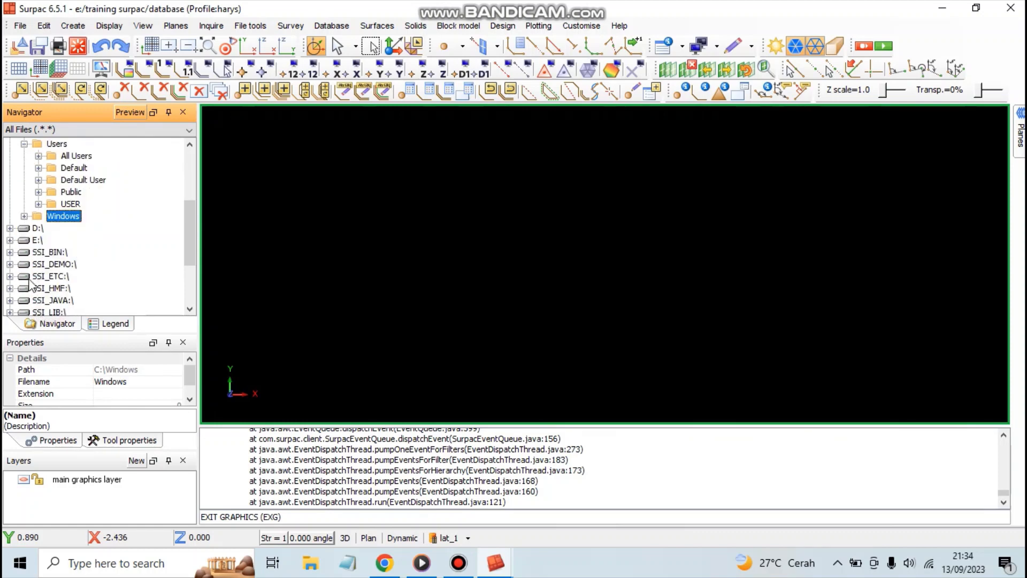
# - Expand the E:\ drive and check the Database folder inside Training SURPAC for the saved variogram model file
pyautogui.click(9, 240)
pyautogui.scroll(-2, 52, 262)
pyautogui.scroll(-3, 52, 262)
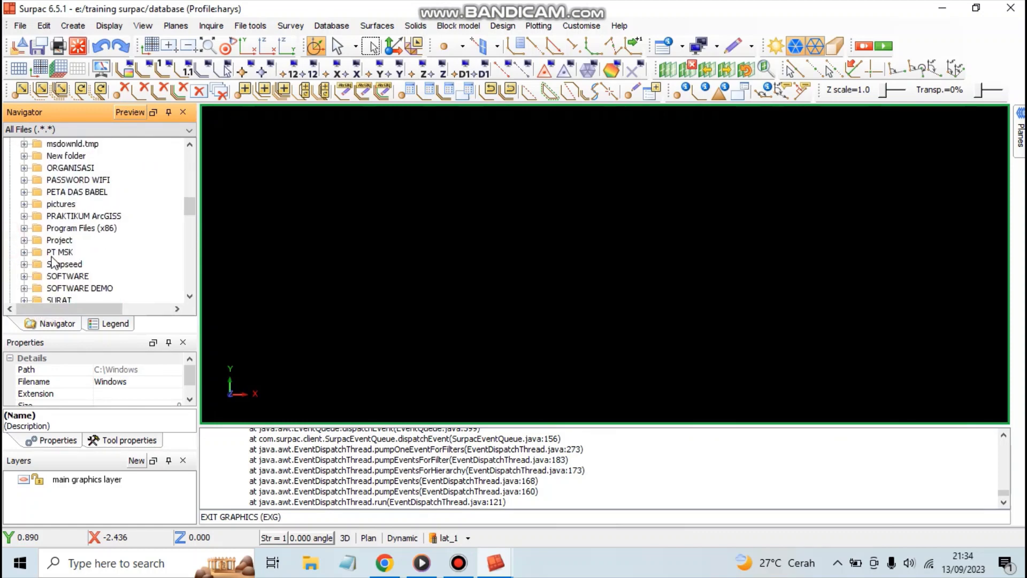
pyautogui.scroll(-3, 53, 259)
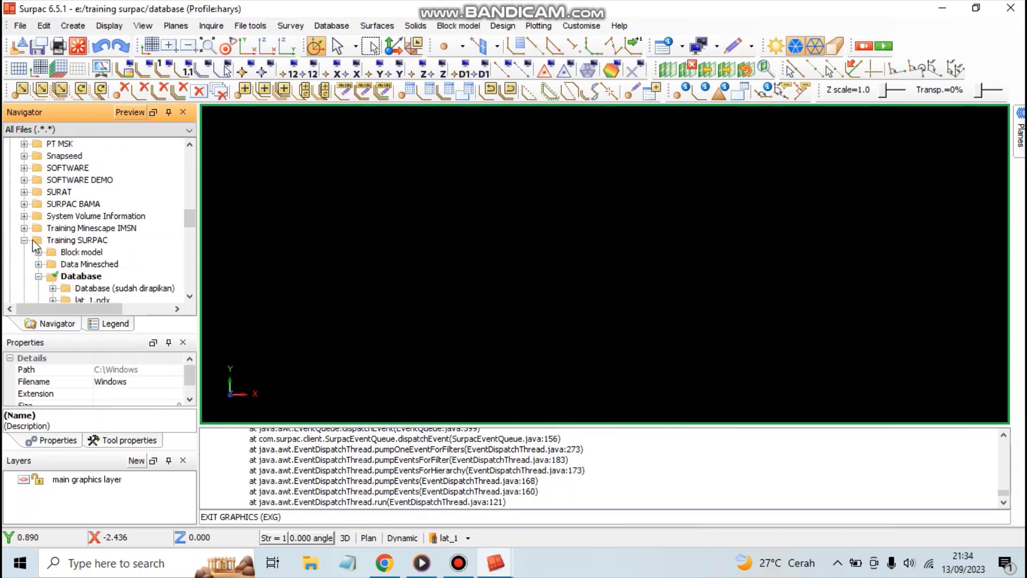
pyautogui.click(80, 276)
pyautogui.scroll(-3, 84, 280)
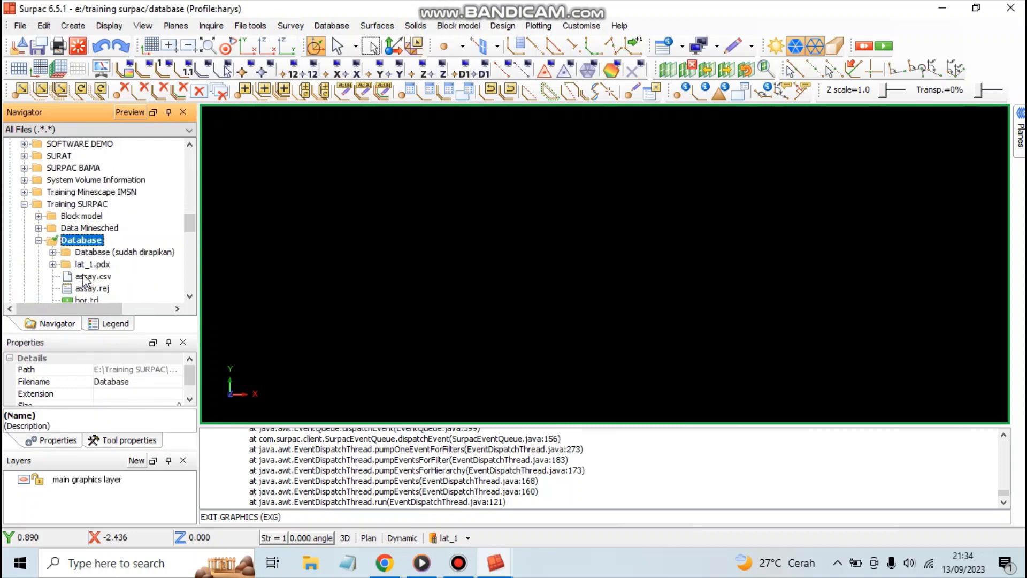
pyautogui.scroll(-4, 86, 270)
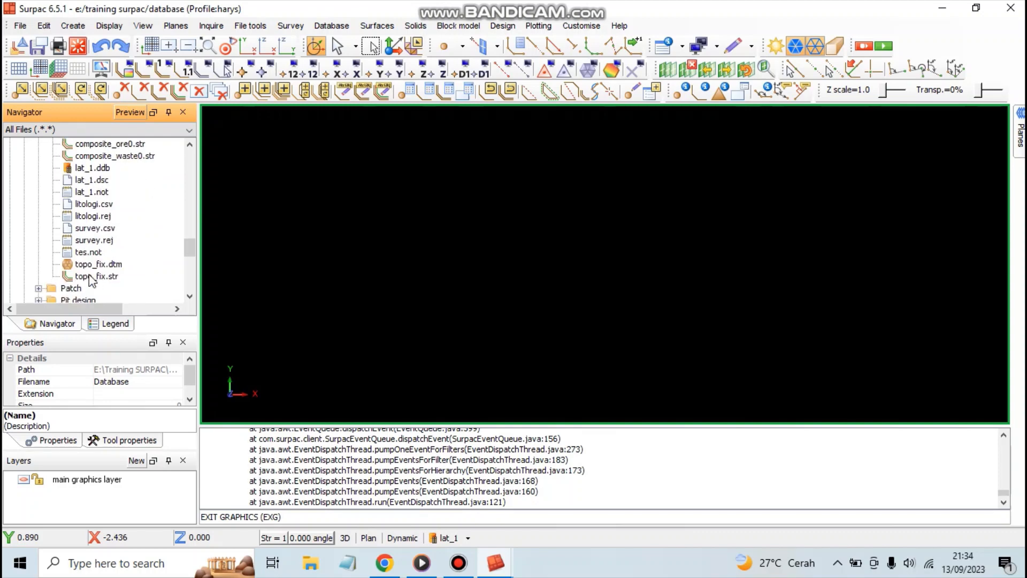
pyautogui.scroll(-1, 91, 280)
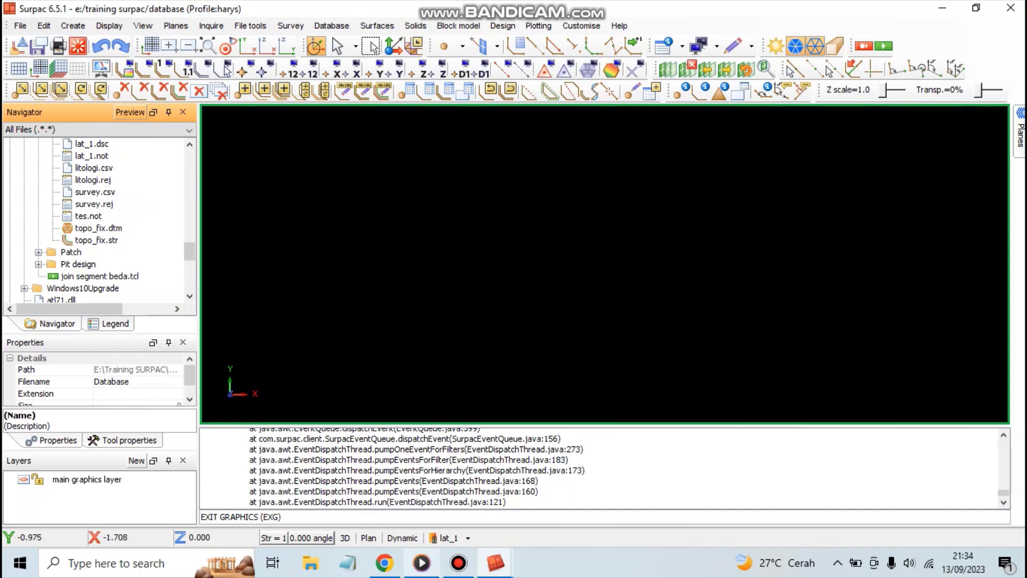
pyautogui.click(458, 563)
pyautogui.click(834, 75)
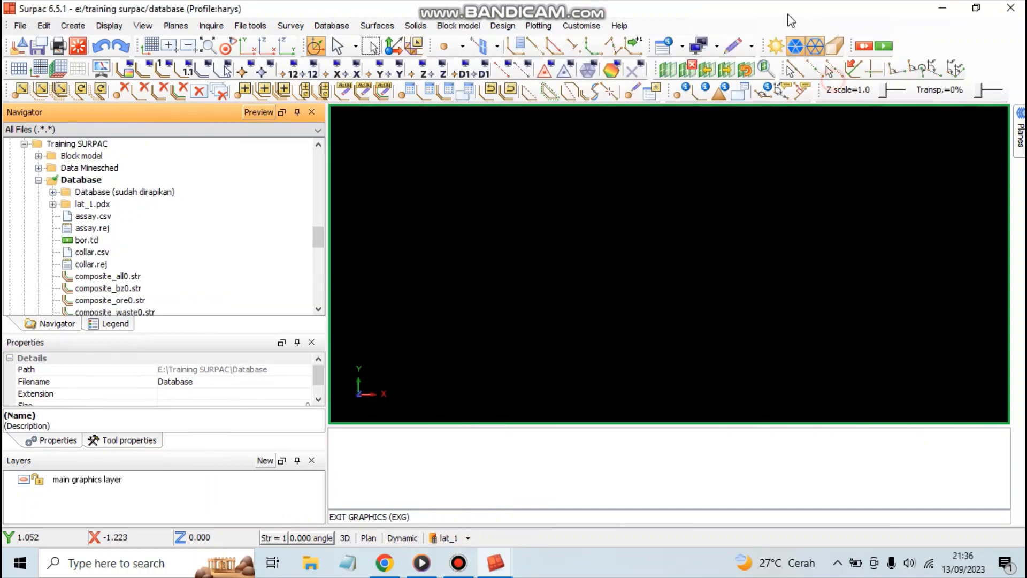
# - Refresh the file listing of the Database folder in Training SURPAC
pyautogui.scroll(-2, 95, 240)
pyautogui.scroll(-3, 96, 241)
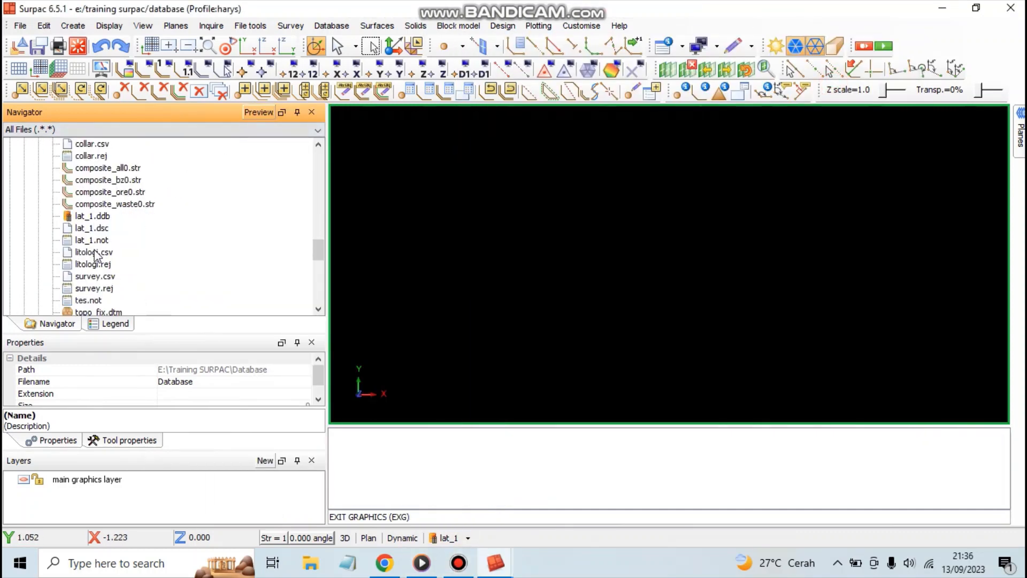
pyautogui.scroll(5, 86, 208)
pyautogui.click(85, 181)
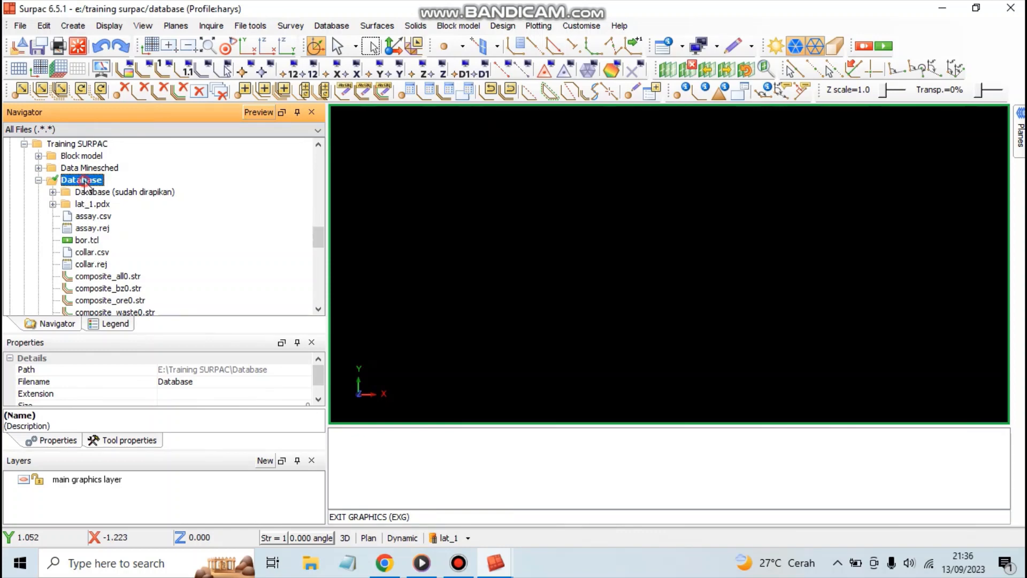
pyautogui.rightClick(86, 185)
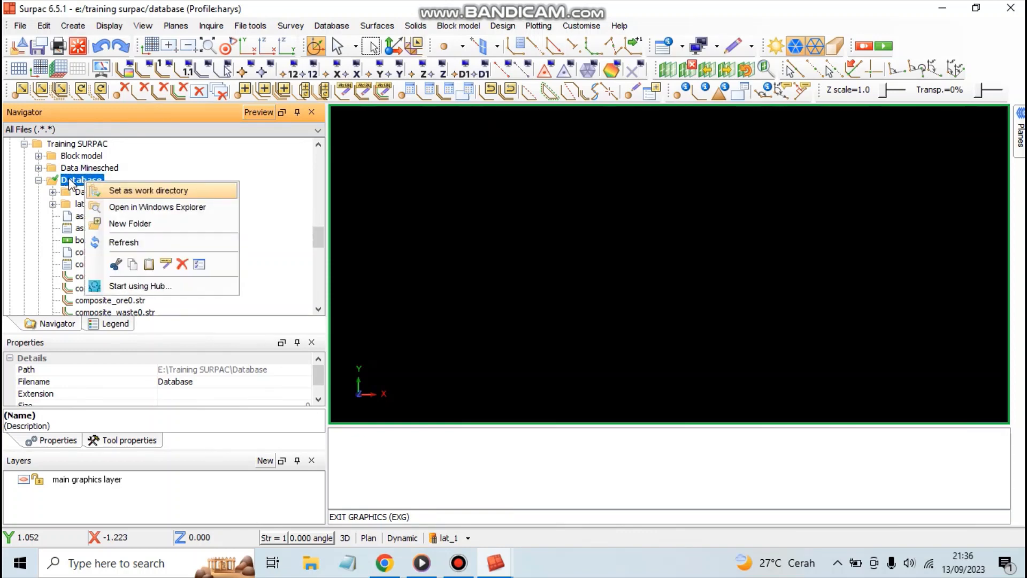
pyautogui.click(121, 242)
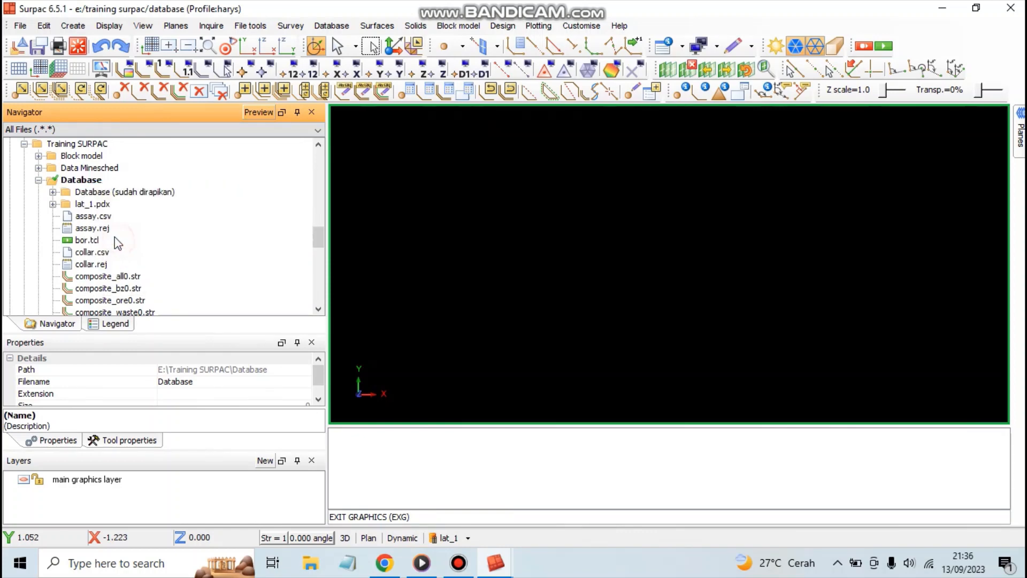
# - Locate and select vgm90.vgm in the Database folder to check its file details
pyautogui.scroll(-2, 88, 231)
pyautogui.scroll(-2, 99, 265)
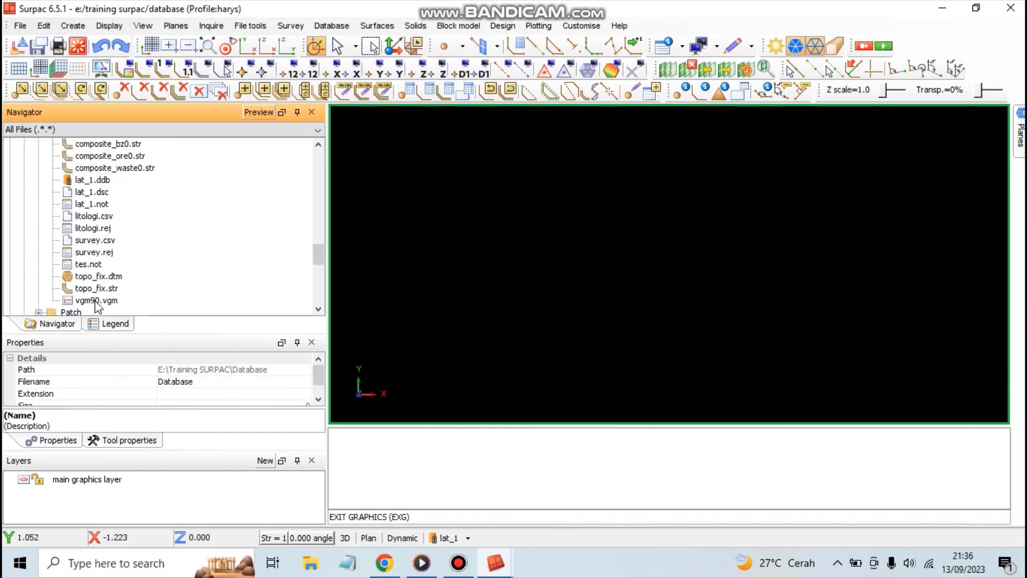
pyautogui.click(96, 300)
pyautogui.click(97, 289)
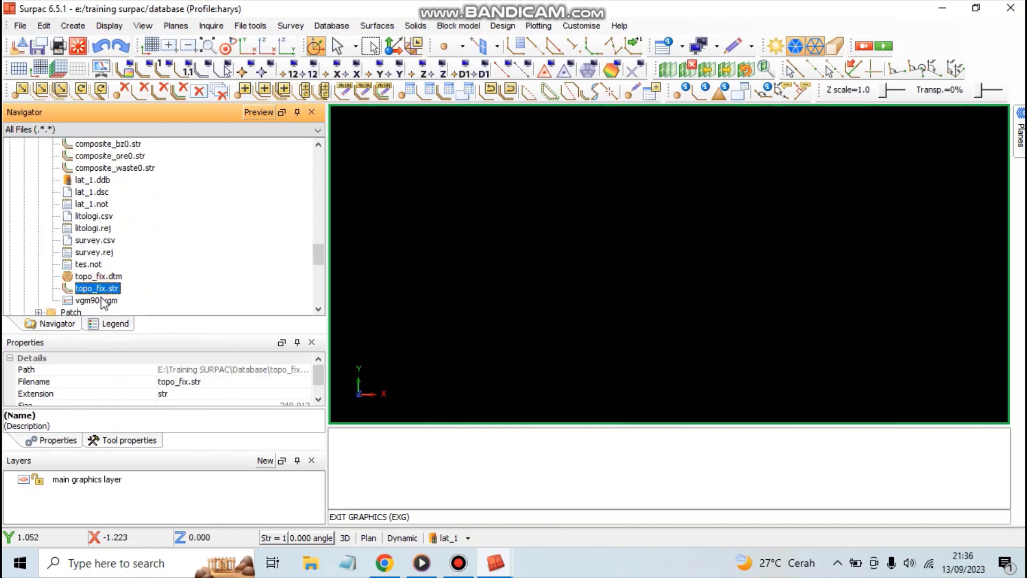
pyautogui.click(101, 301)
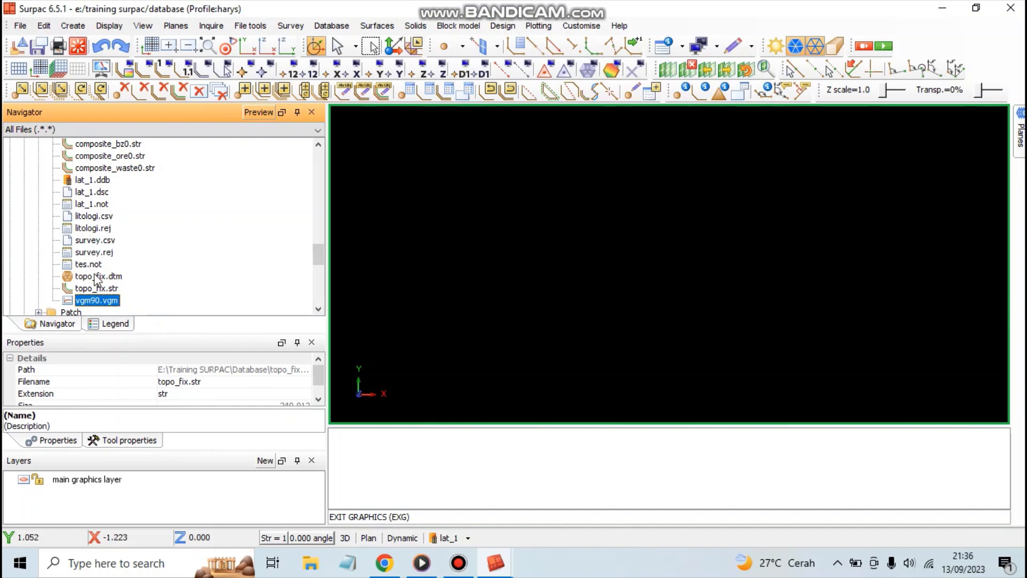
pyautogui.click(88, 288)
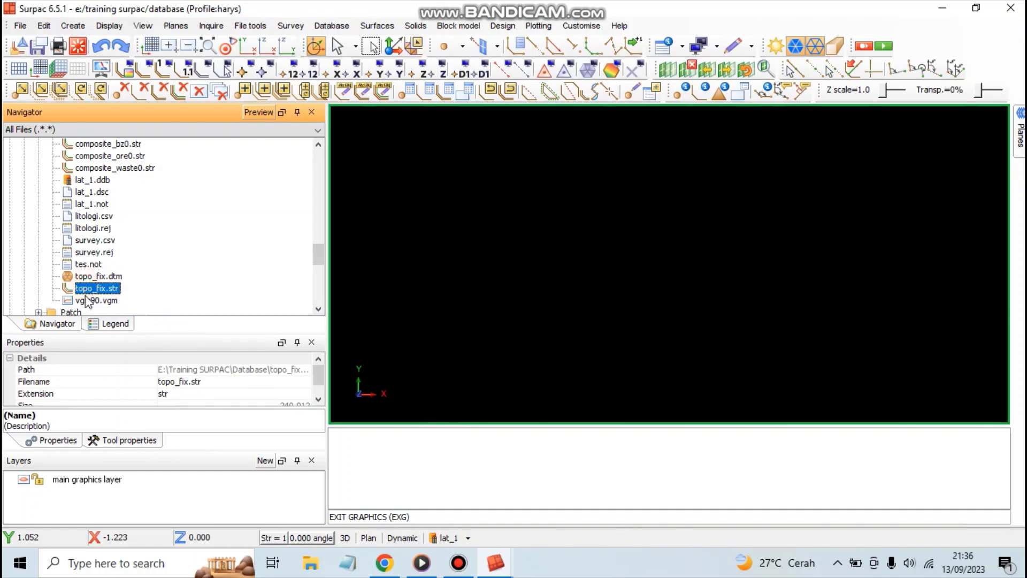
pyautogui.click(88, 300)
pyautogui.click(89, 290)
pyautogui.click(95, 300)
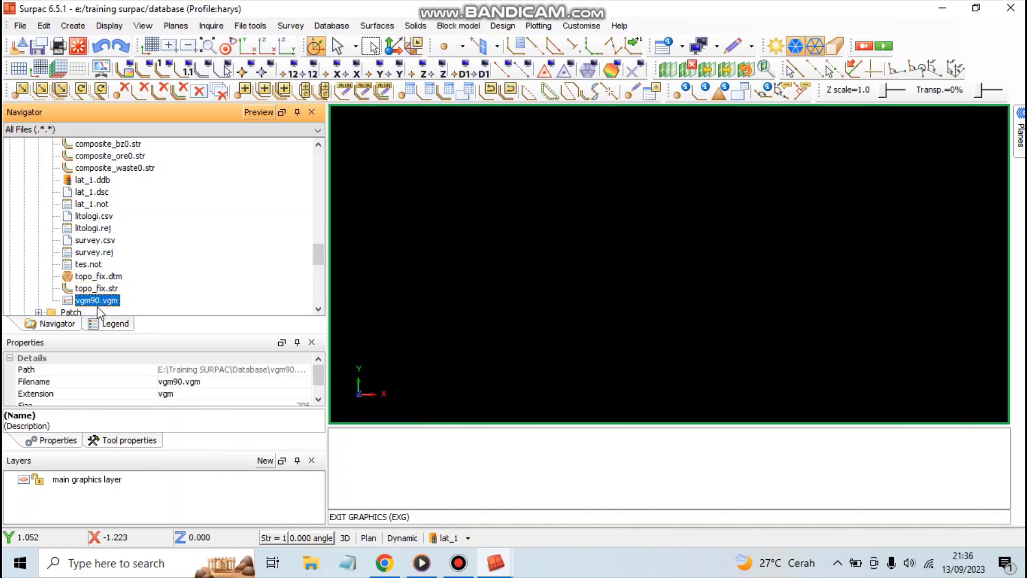
# - Collapse the Database folder and select the Block model folder inside Training SURPAC
pyautogui.scroll(3, 24, 266)
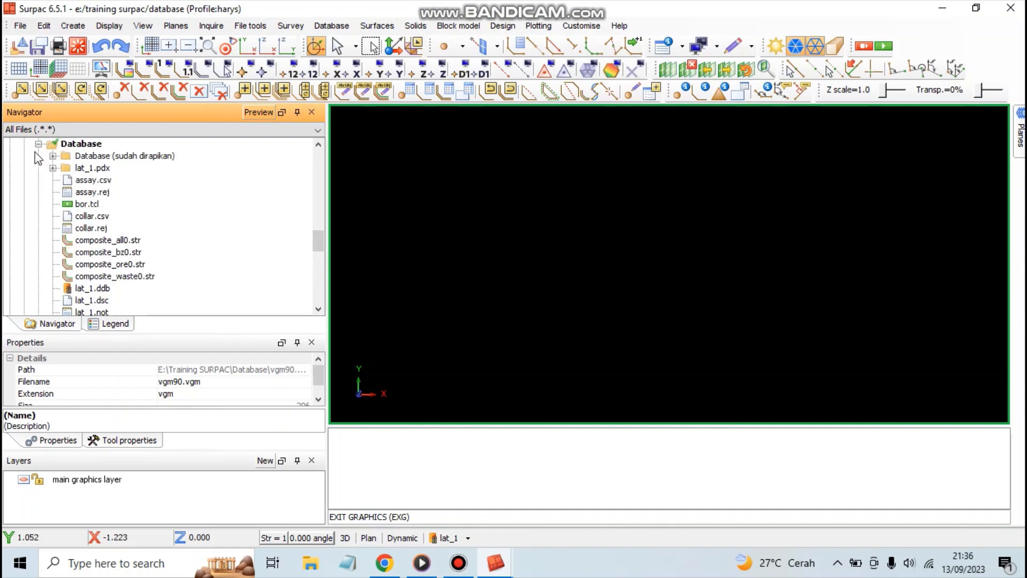
pyautogui.scroll(2, 91, 184)
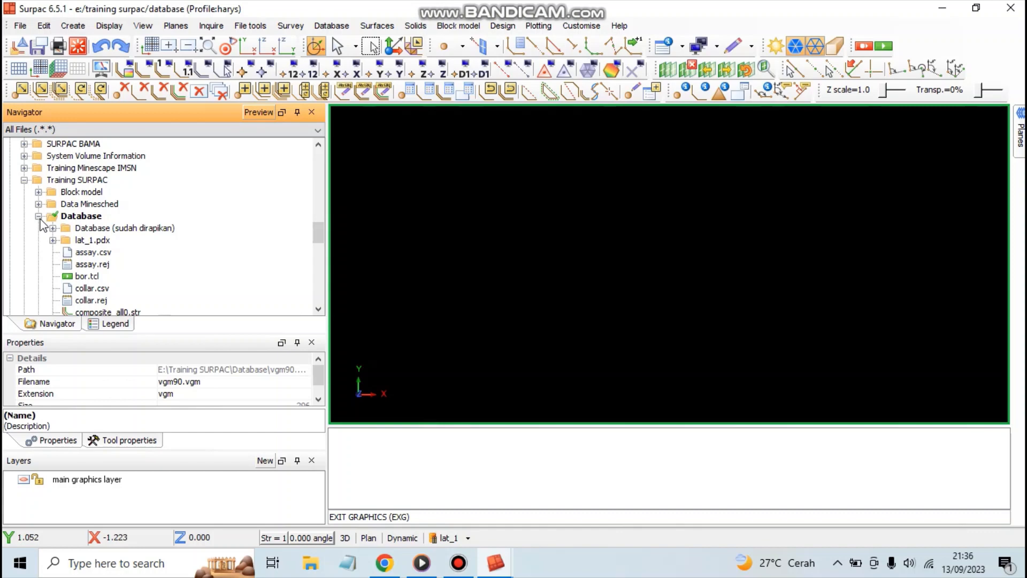
pyautogui.click(38, 216)
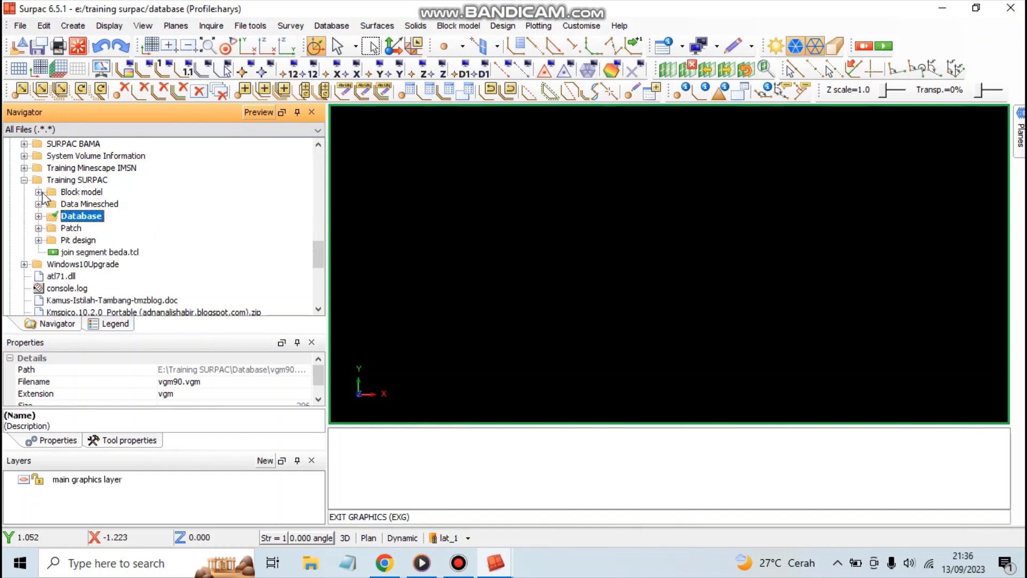
pyautogui.click(44, 194)
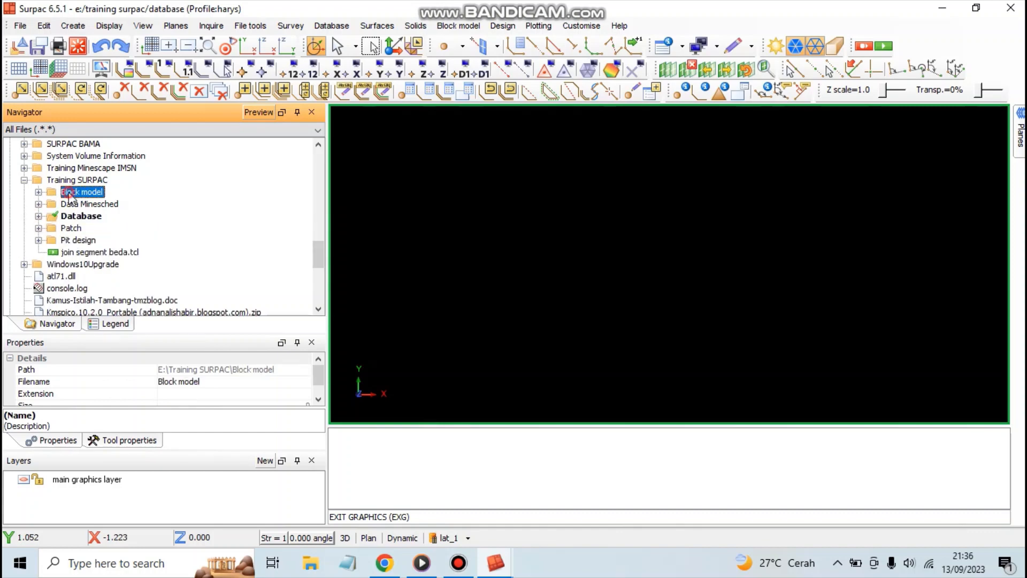
# - Expand the Block model folder inside Training SURPAC, look through its files, and collapse the folder again
pyautogui.click(38, 193)
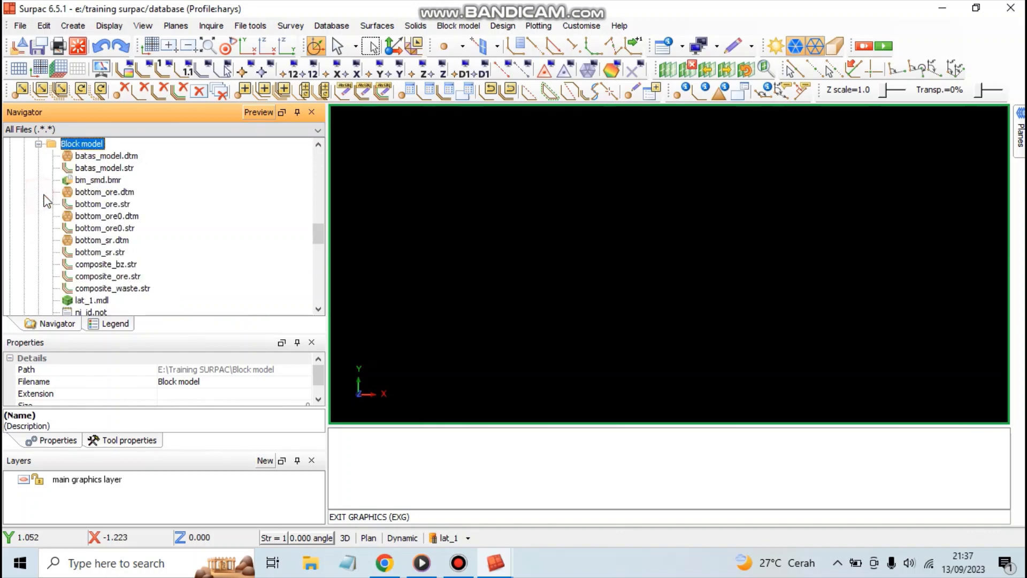
pyautogui.click(94, 168)
pyautogui.click(98, 157)
pyautogui.click(96, 169)
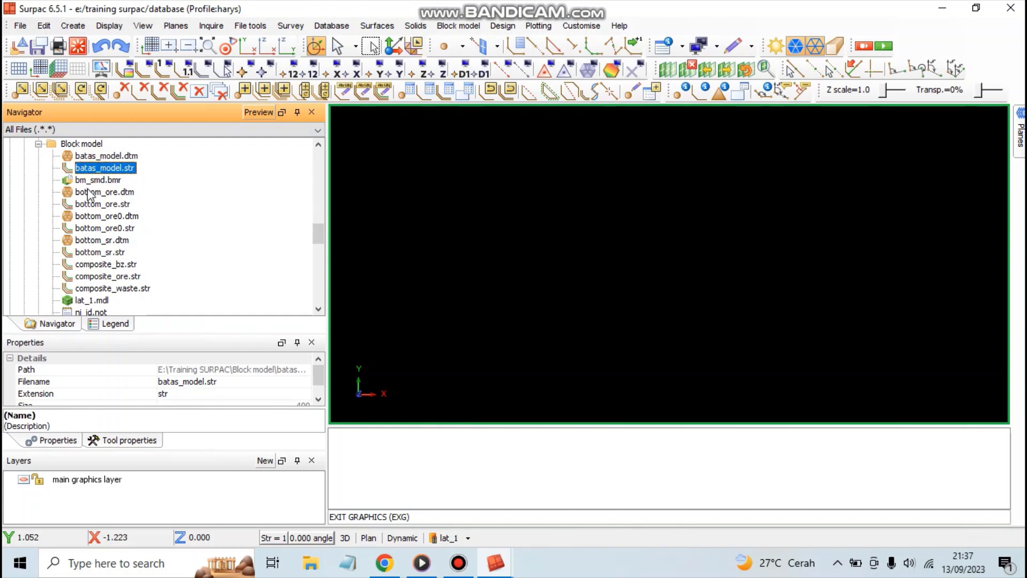
pyautogui.scroll(-6, 88, 197)
pyautogui.scroll(5, 83, 224)
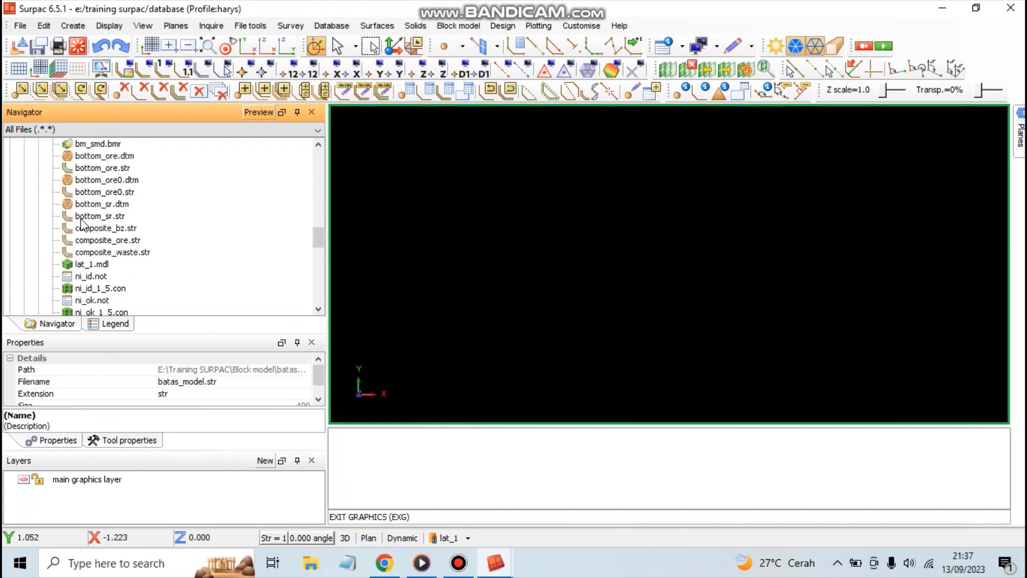
pyautogui.scroll(-10, 82, 225)
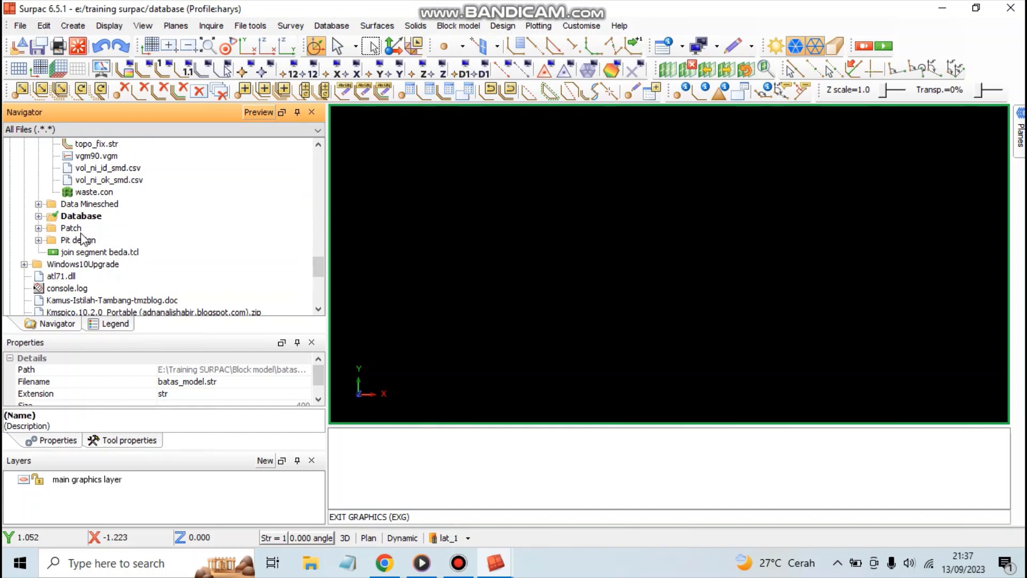
pyautogui.scroll(11, 80, 235)
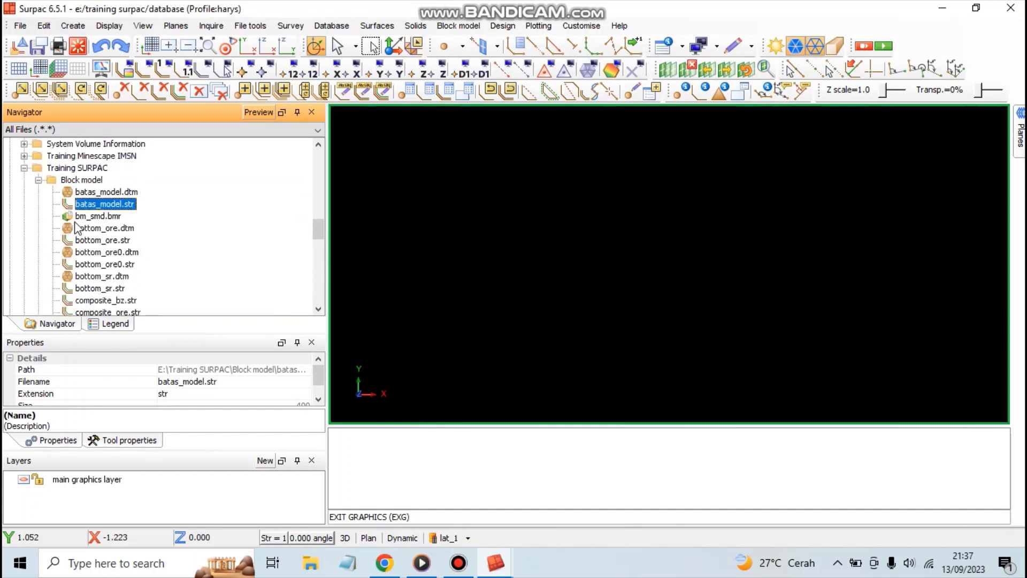
pyautogui.click(38, 180)
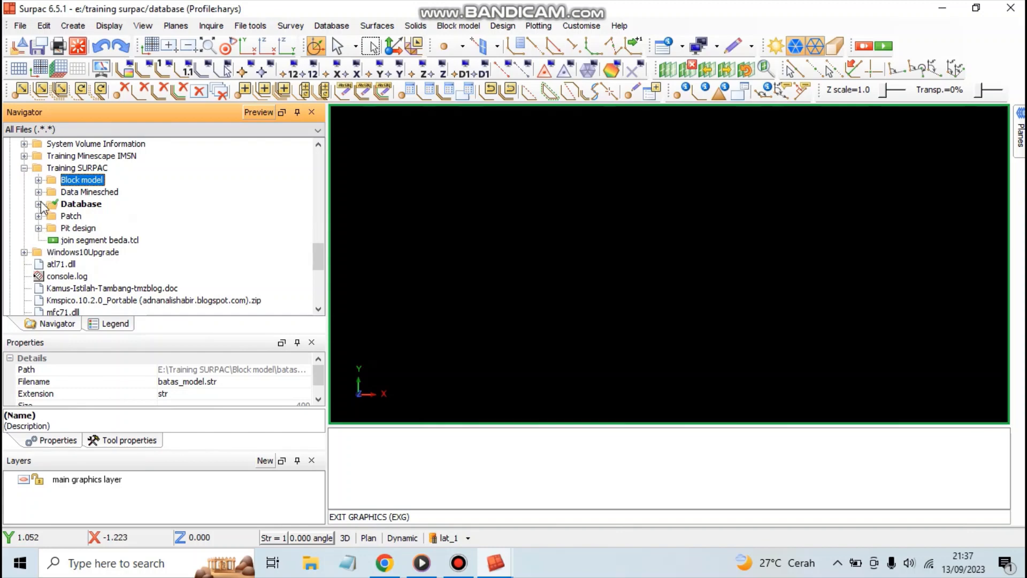
# - Expand the Database folder inside Training SURPAC and examine its files and the contents of the lat_1.pdx subfolder
pyautogui.scroll(-1, 74, 262)
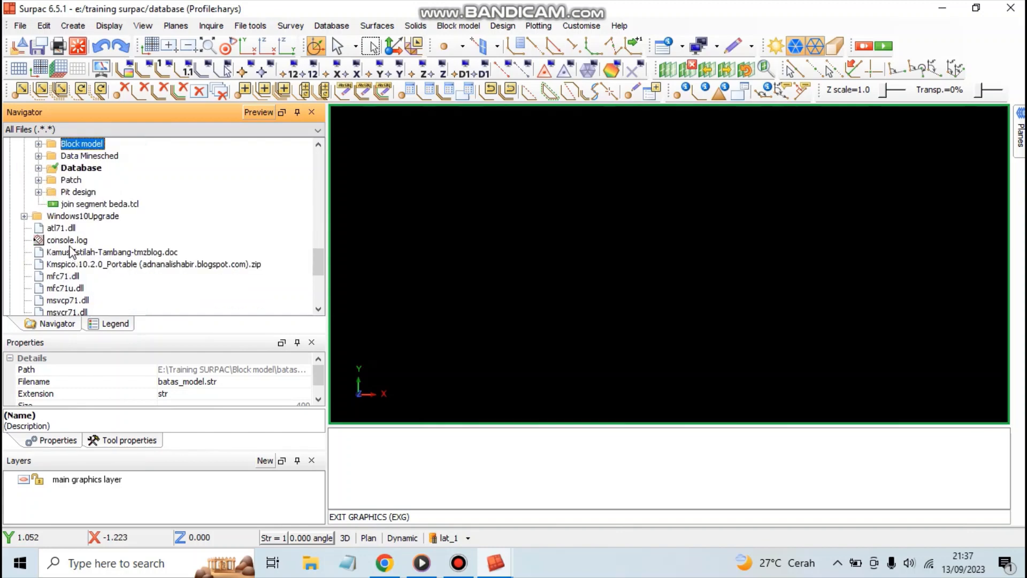
pyautogui.scroll(1, 70, 238)
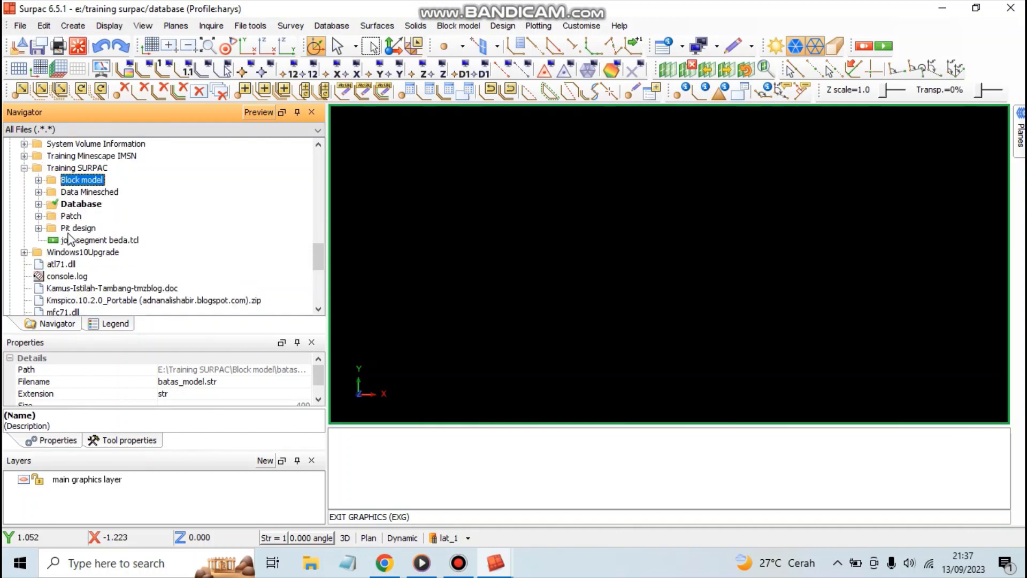
pyautogui.click(39, 204)
pyautogui.scroll(-1, 78, 213)
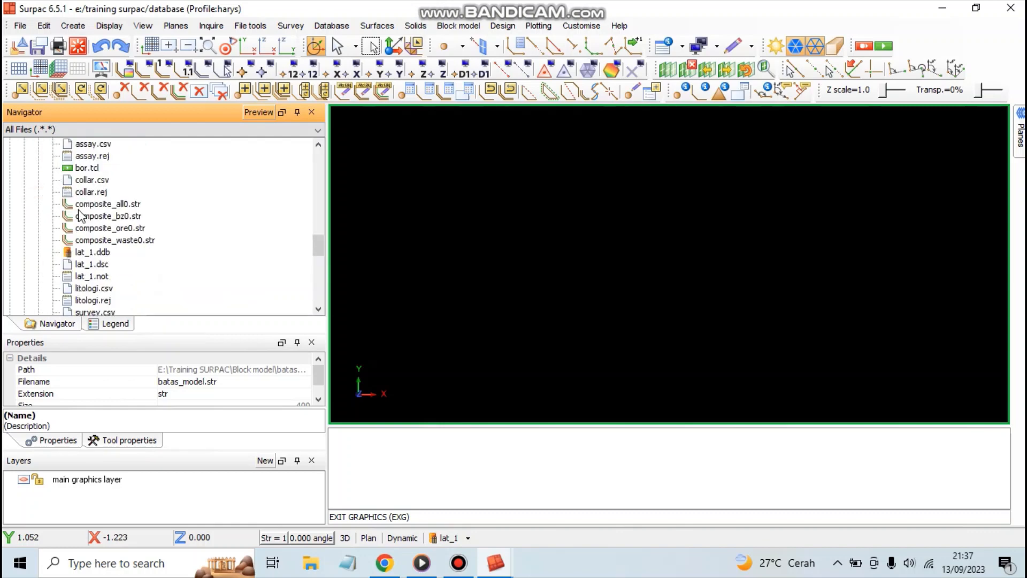
pyautogui.scroll(1, 79, 215)
pyautogui.click(53, 168)
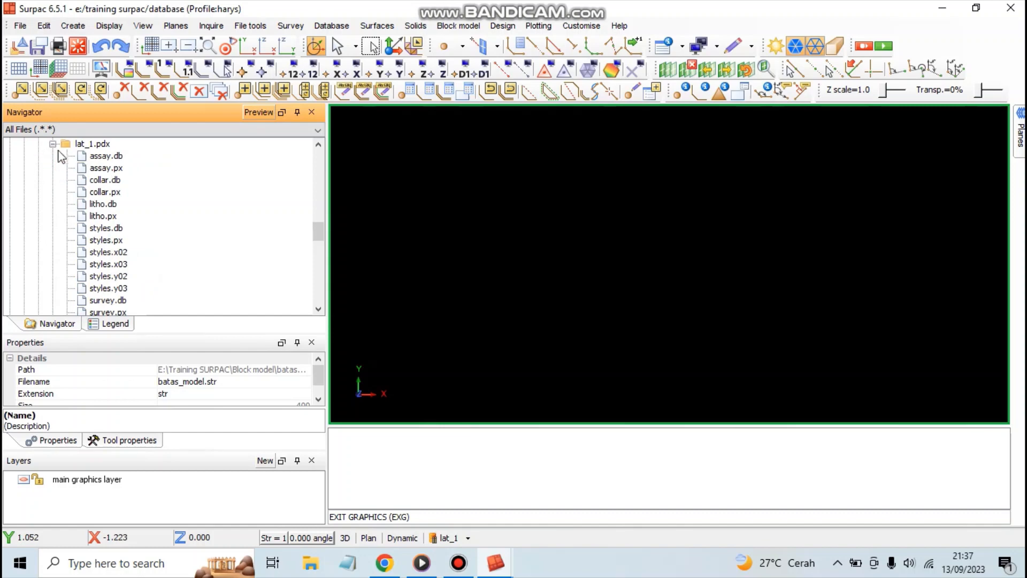
pyautogui.click(53, 144)
pyautogui.scroll(1, 56, 160)
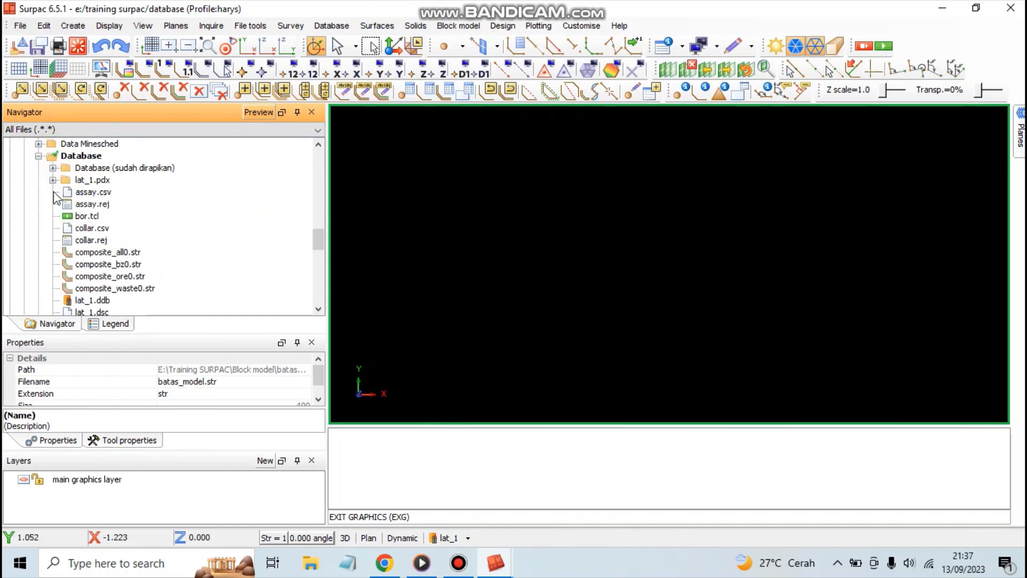
pyautogui.scroll(-4, 56, 198)
pyautogui.scroll(4, 74, 257)
pyautogui.scroll(1, 75, 249)
pyautogui.scroll(1, 99, 230)
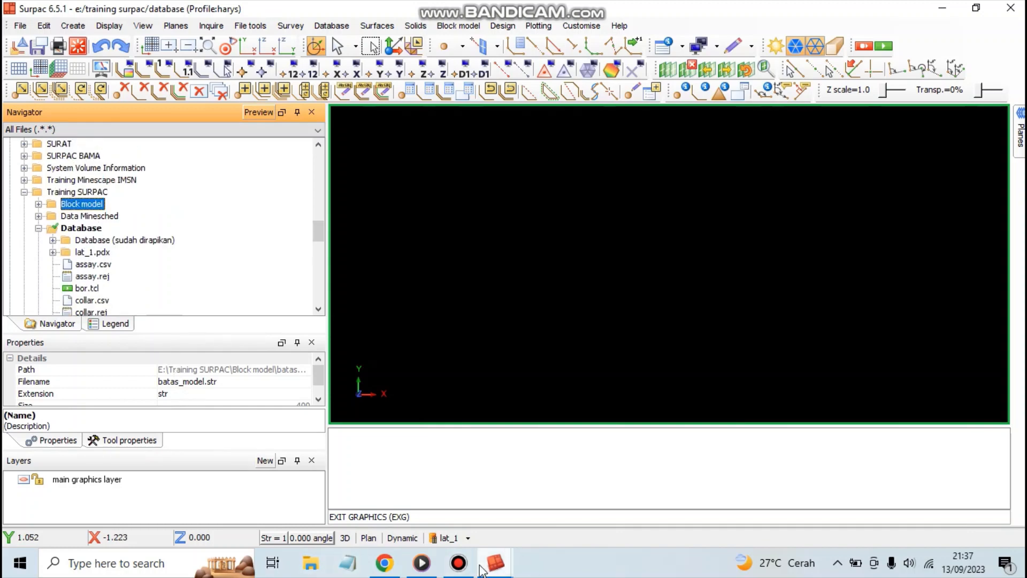
pyautogui.click(458, 563)
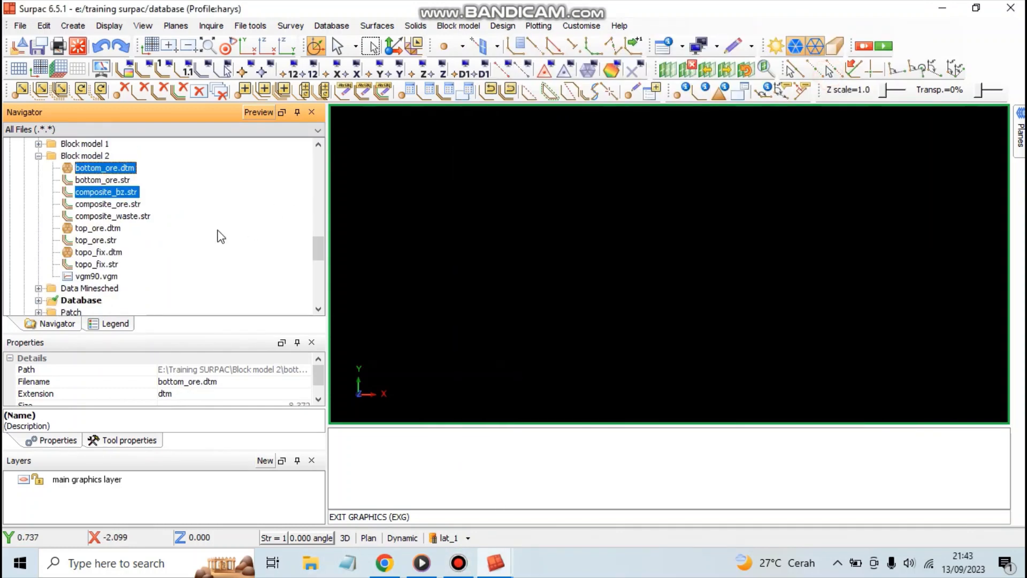
# - Check the files in the Block model 2 folder, selecting bottom_ore.dtm, bottom_ore.str and composite_bz.str together
pyautogui.click(78, 205)
pyautogui.click(83, 169)
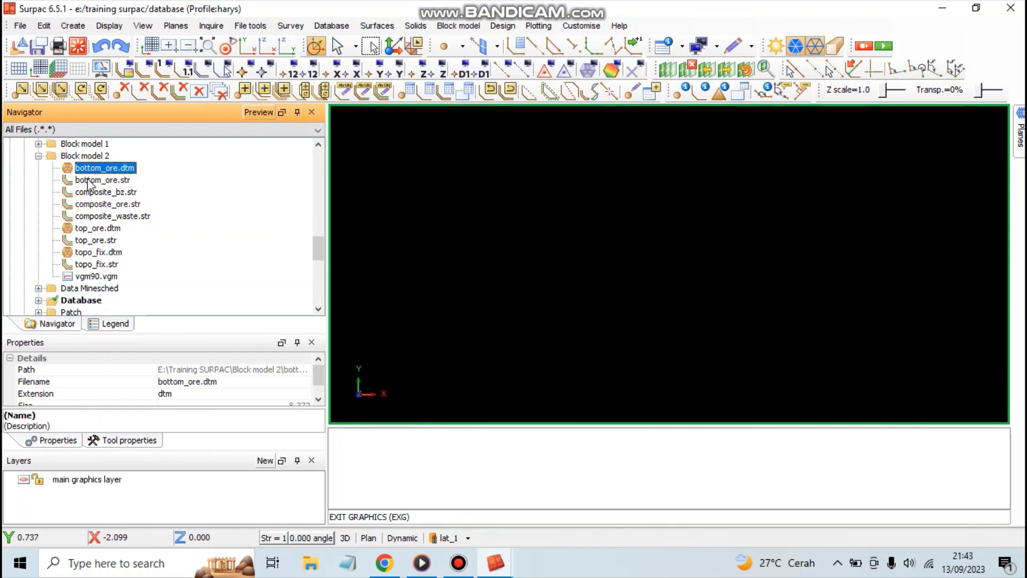
pyautogui.keyDown('ctrl'); pyautogui.click(85, 180); pyautogui.keyUp('ctrl')
pyautogui.keyDown('ctrl'); pyautogui.click(90, 193); pyautogui.keyUp('ctrl')
pyautogui.scroll(1, 90, 197)
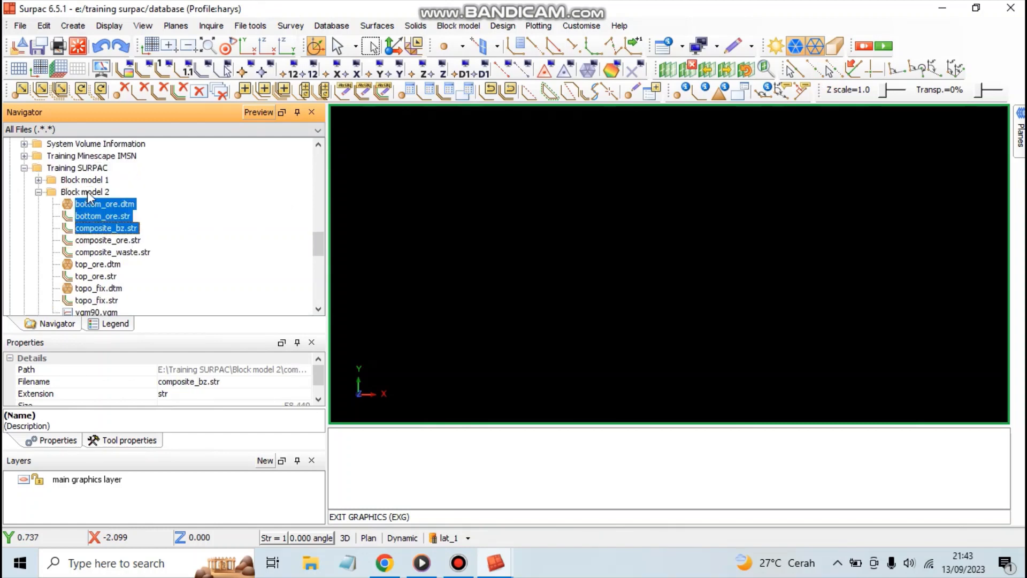
pyautogui.click(81, 192)
pyautogui.click(89, 206)
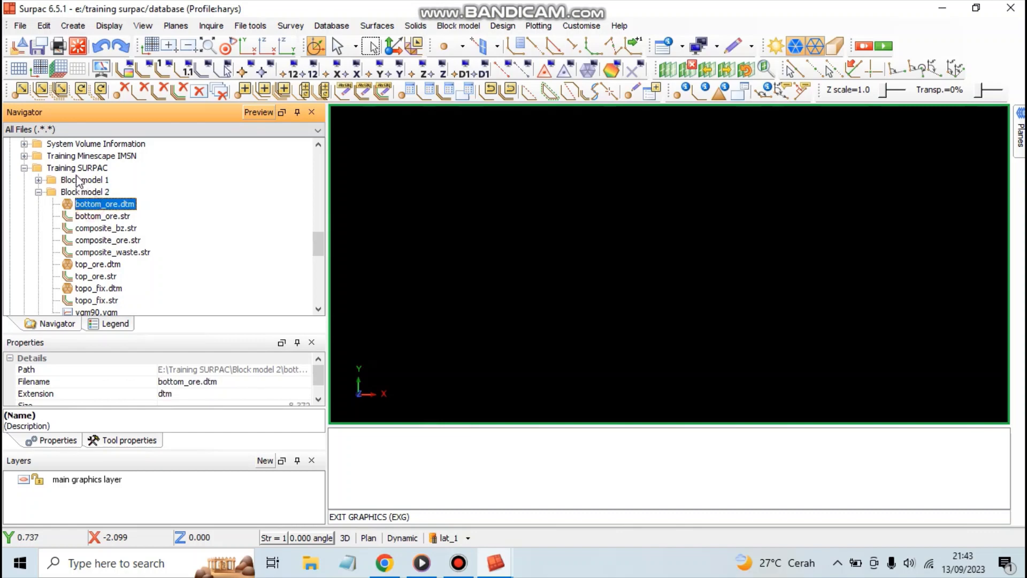
pyautogui.click(75, 169)
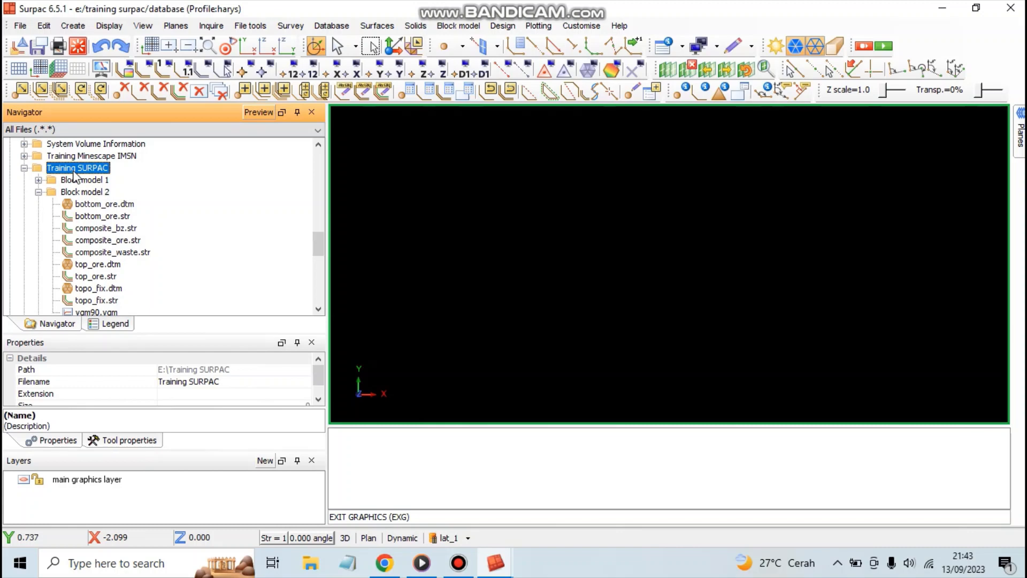
pyautogui.click(98, 204)
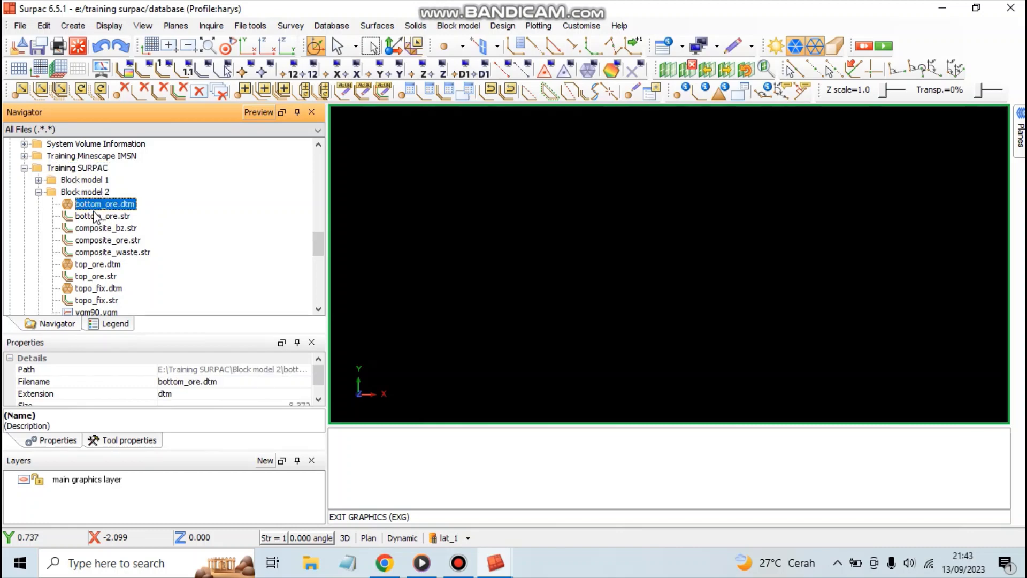
pyautogui.keyDown('ctrl'); pyautogui.click(95, 216); pyautogui.keyUp('ctrl')
pyautogui.keyDown('ctrl'); pyautogui.click(95, 228); pyautogui.keyUp('ctrl')
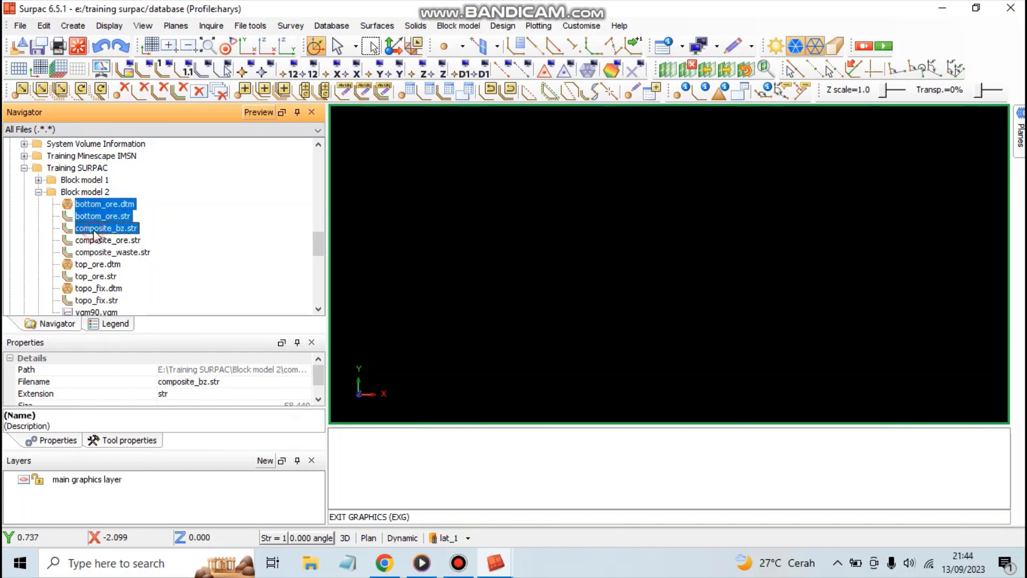
pyautogui.click(66, 169)
pyautogui.rightClick(66, 171)
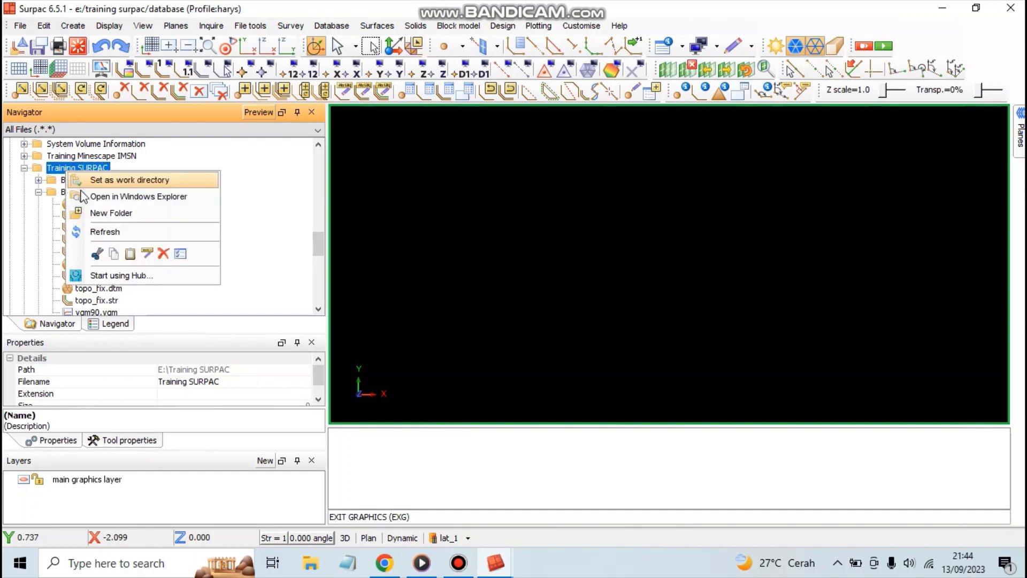
pyautogui.click(93, 217)
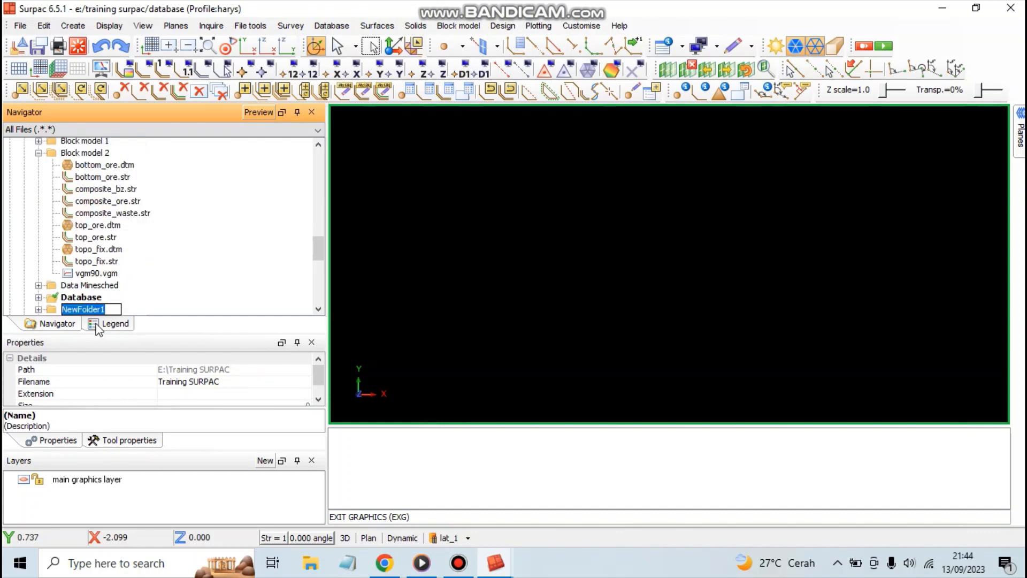
pyautogui.scroll(-2, 80, 267)
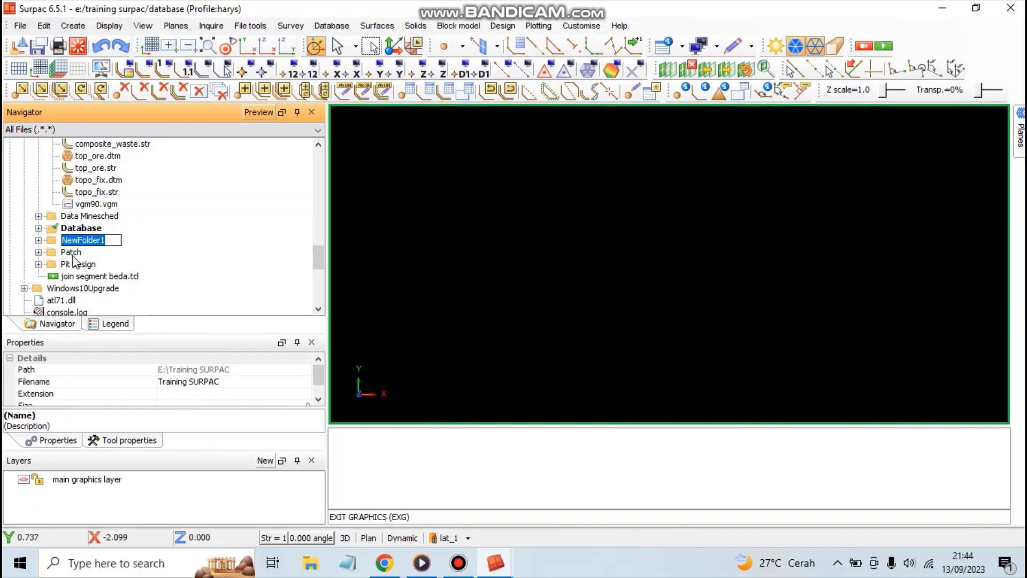
pyautogui.press('BackSpace')
pyautogui.press('Return')
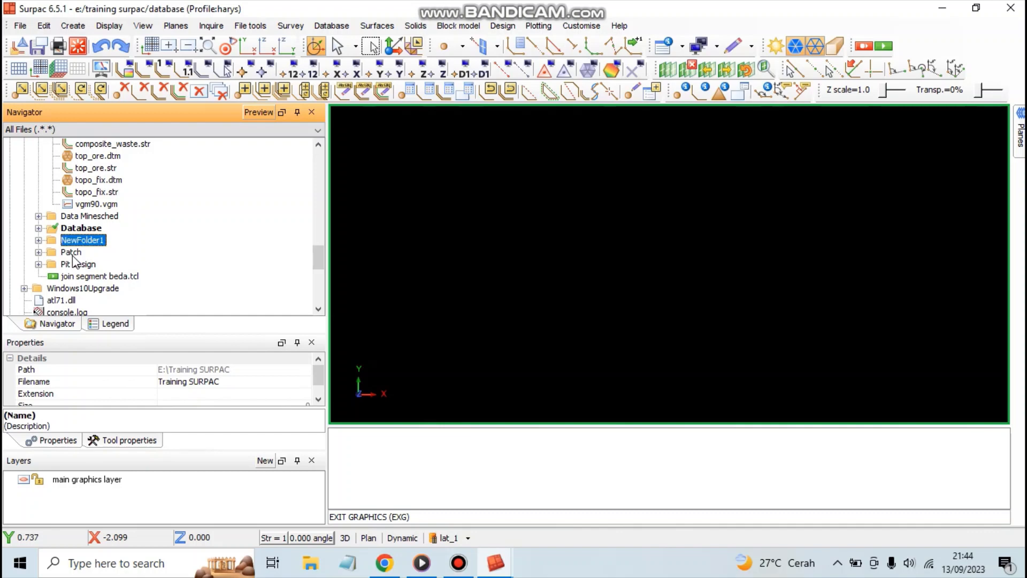
pyautogui.rightClick(76, 242)
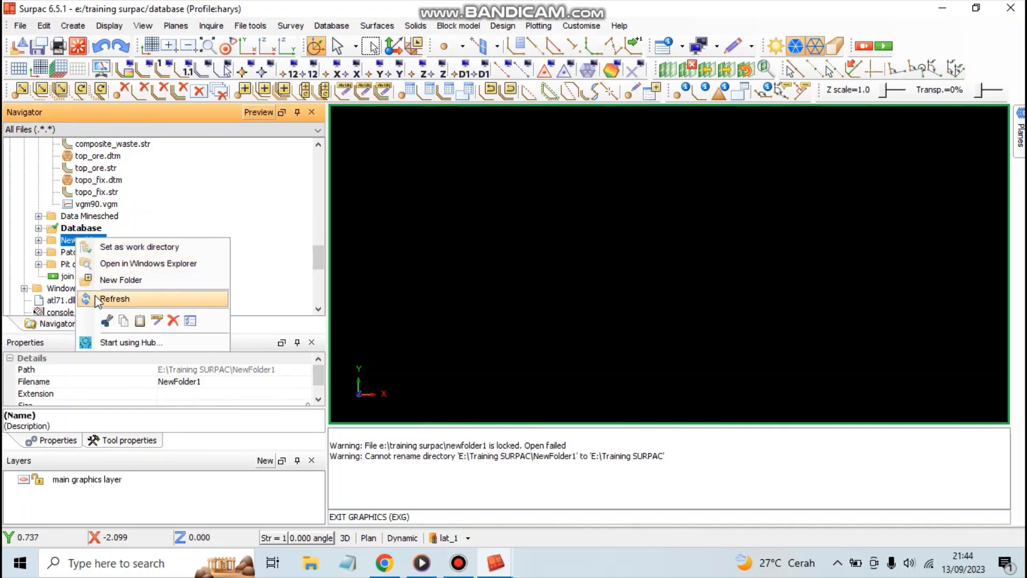
pyautogui.click(173, 321)
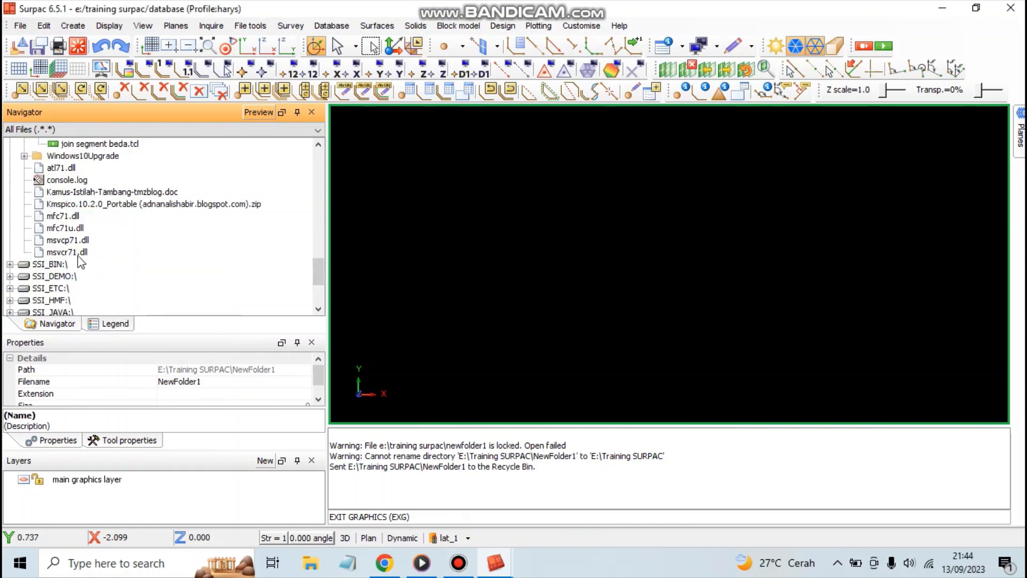
# - Locate the Block model 1, Block model 2 and Data Minesched folders inside Training SURPAC and check their folder details
pyautogui.scroll(4, 73, 231)
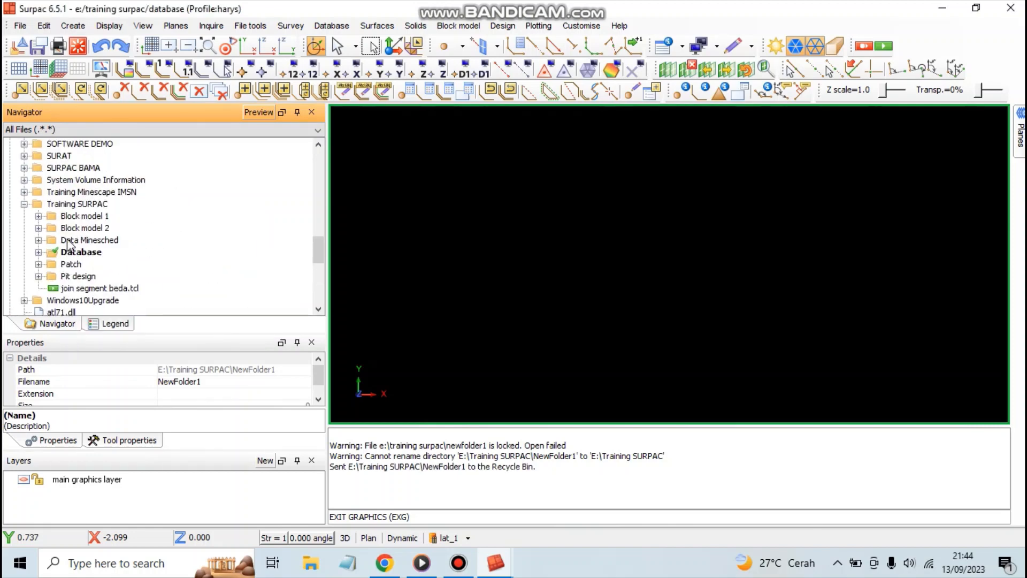
pyautogui.click(80, 229)
pyautogui.click(84, 217)
pyautogui.click(79, 230)
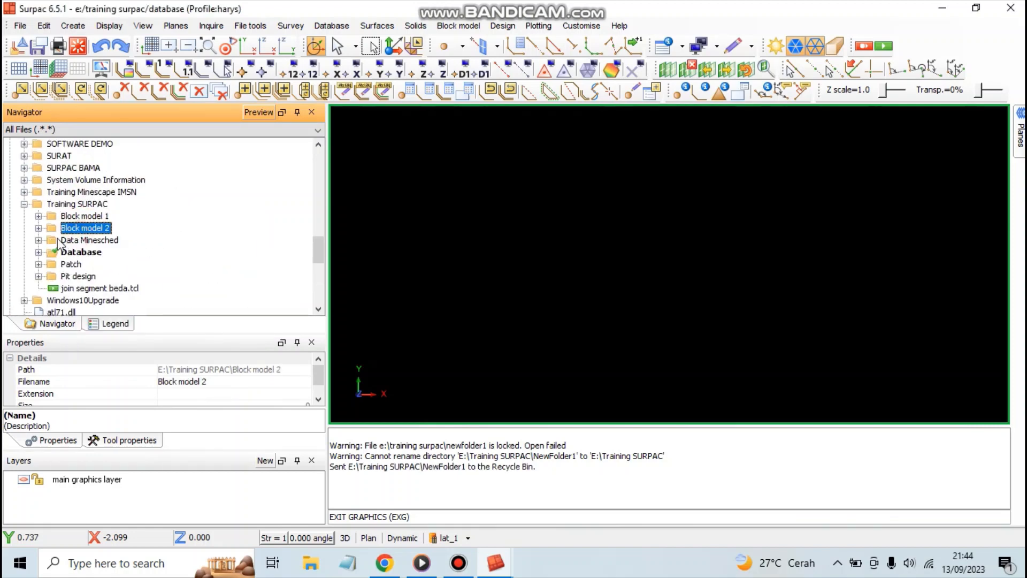
pyautogui.click(75, 241)
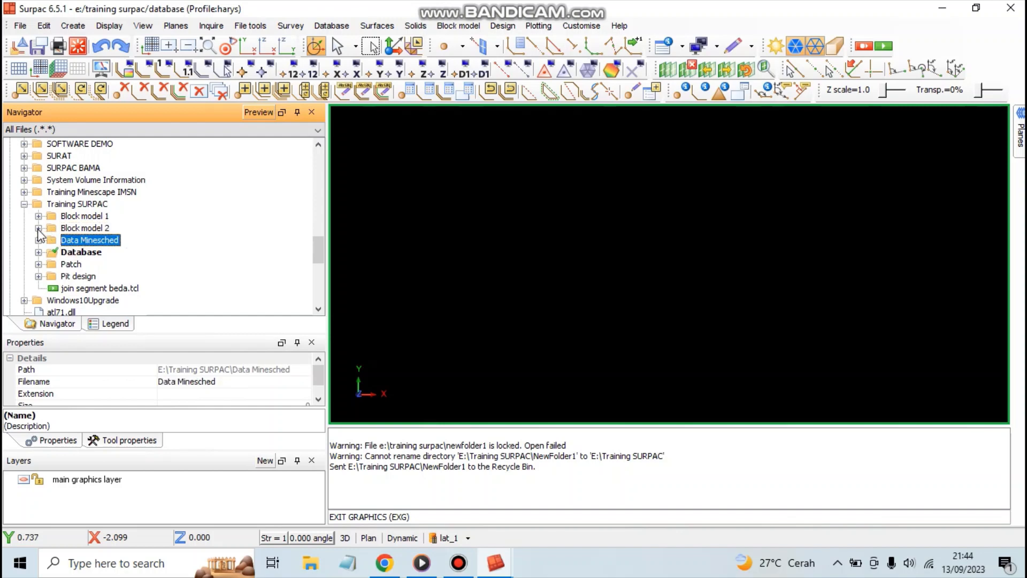
pyautogui.click(68, 219)
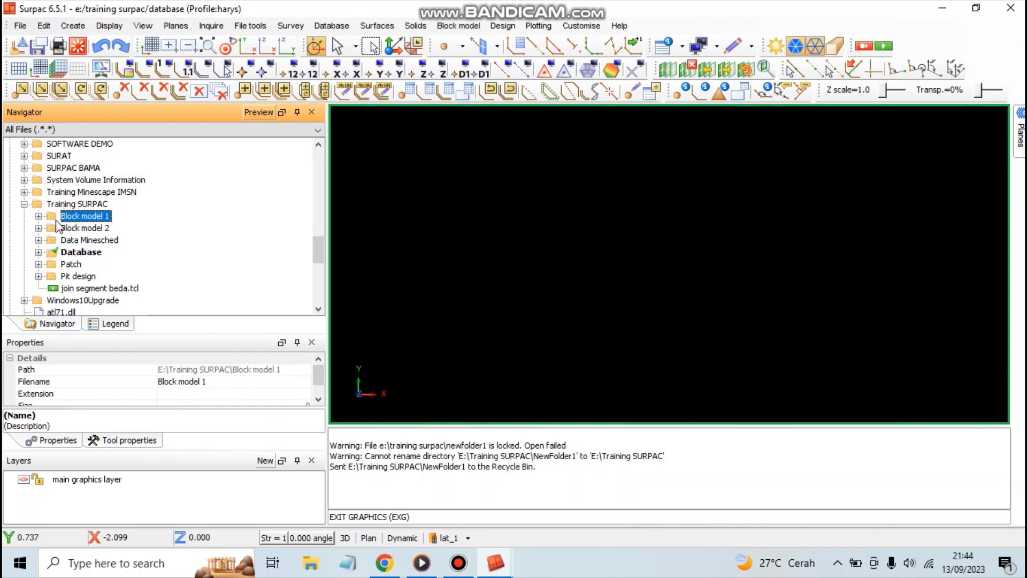
# - Expand the Block model 2 folder, check its bottom_ore and composite files, and select composite_ore.str
pyautogui.click(74, 229)
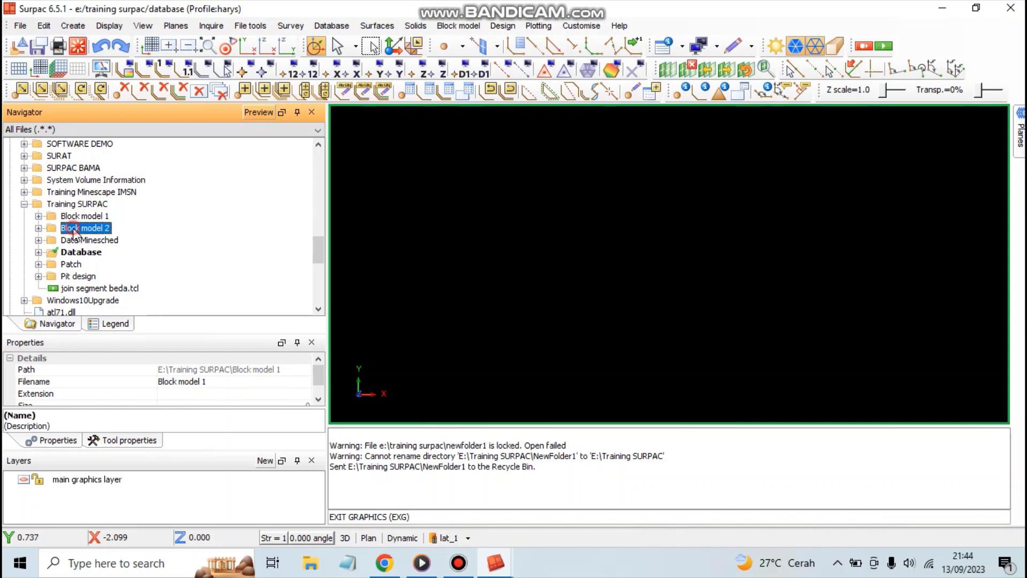
pyautogui.click(38, 227)
pyautogui.click(94, 204)
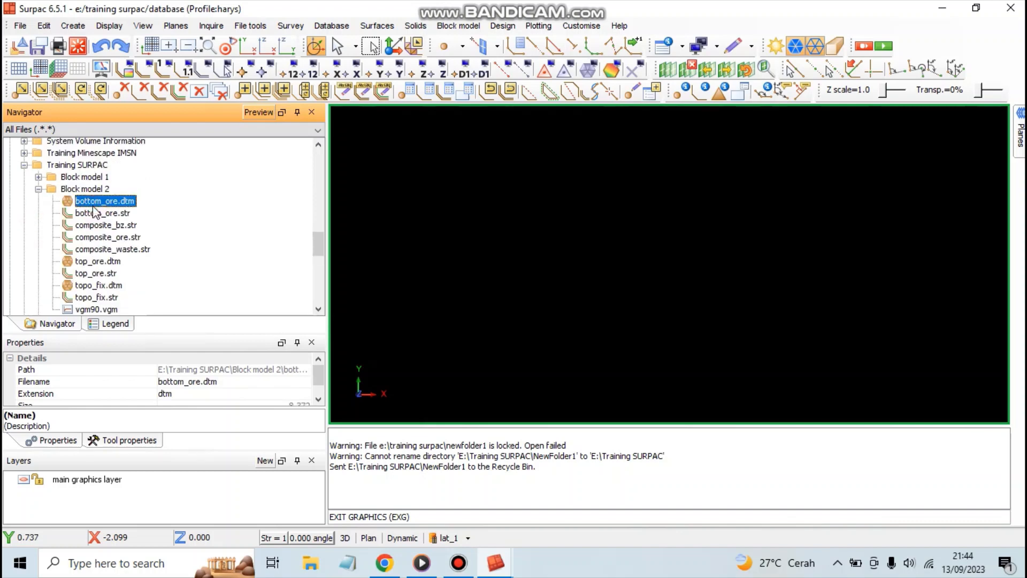
pyautogui.scroll(-1, 93, 215)
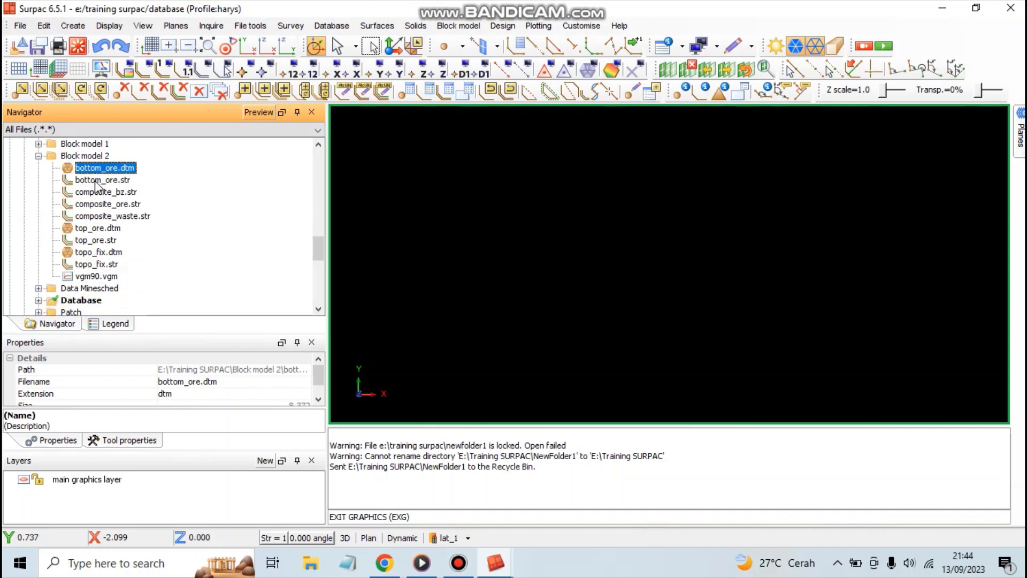
pyautogui.keyDown('ctrl'); pyautogui.click(94, 182); pyautogui.keyUp('ctrl')
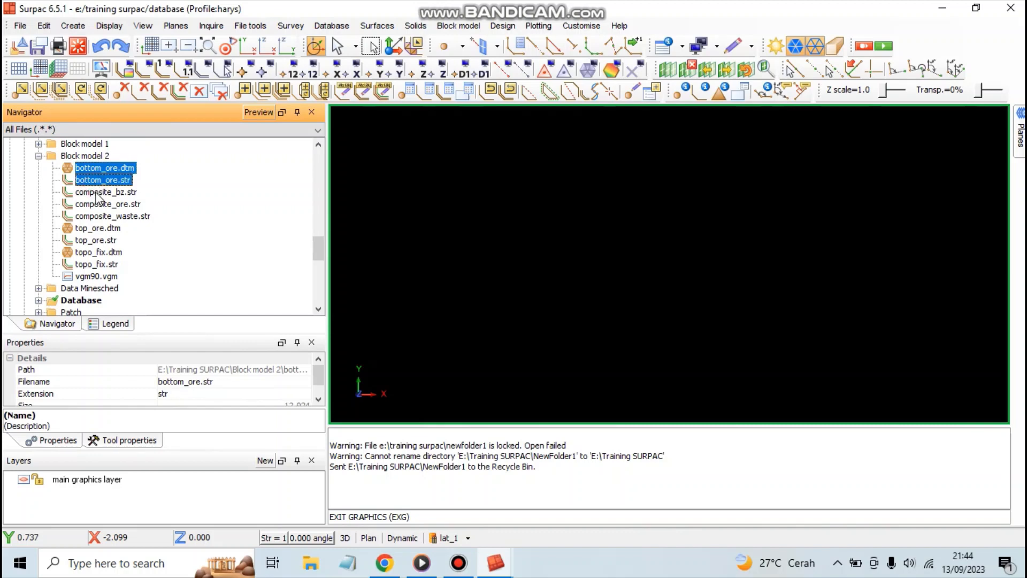
pyautogui.keyDown('ctrl'); pyautogui.click(97, 194); pyautogui.keyUp('ctrl')
pyautogui.keyDown('ctrl'); pyautogui.click(97, 205); pyautogui.keyUp('ctrl')
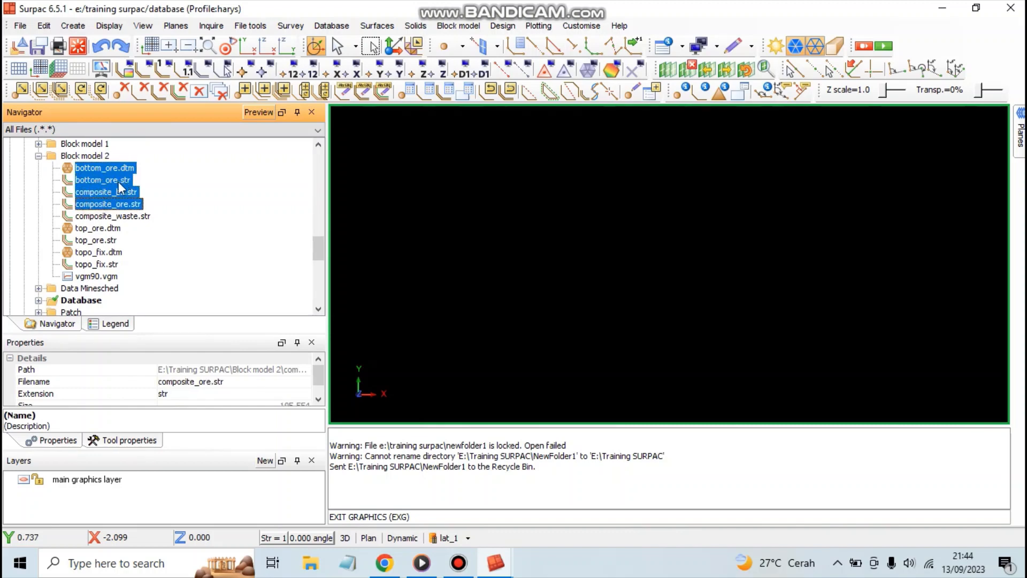
pyautogui.keyDown('ctrl'); pyautogui.click(99, 192); pyautogui.keyUp('ctrl')
pyautogui.click(91, 207)
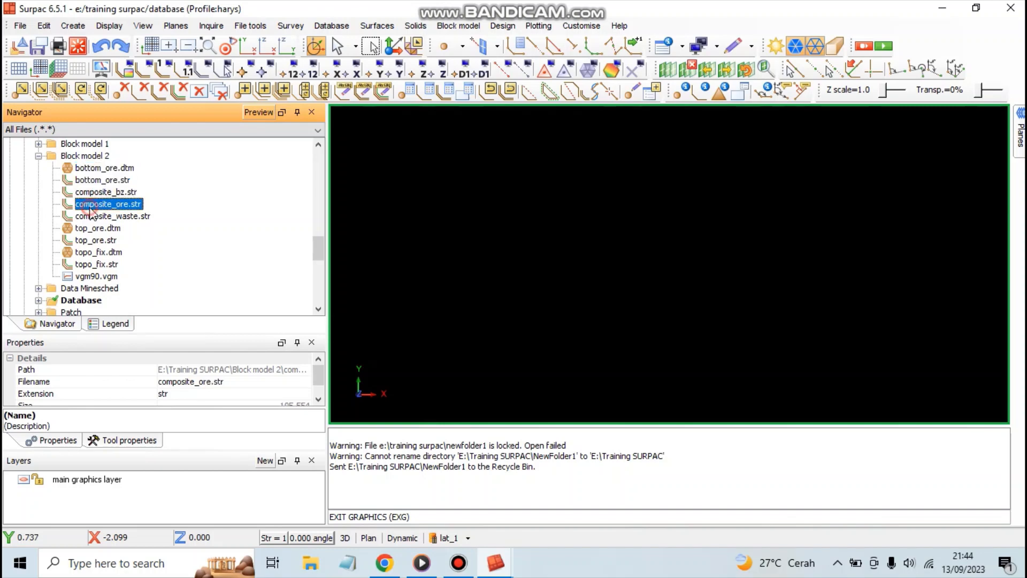
# - Check the remaining Block model 2 files: composite_waste.str, top_ore.str, topo_fix.dtm, topo_fix.str and the variogram model vgm90.vgm
pyautogui.click(123, 217)
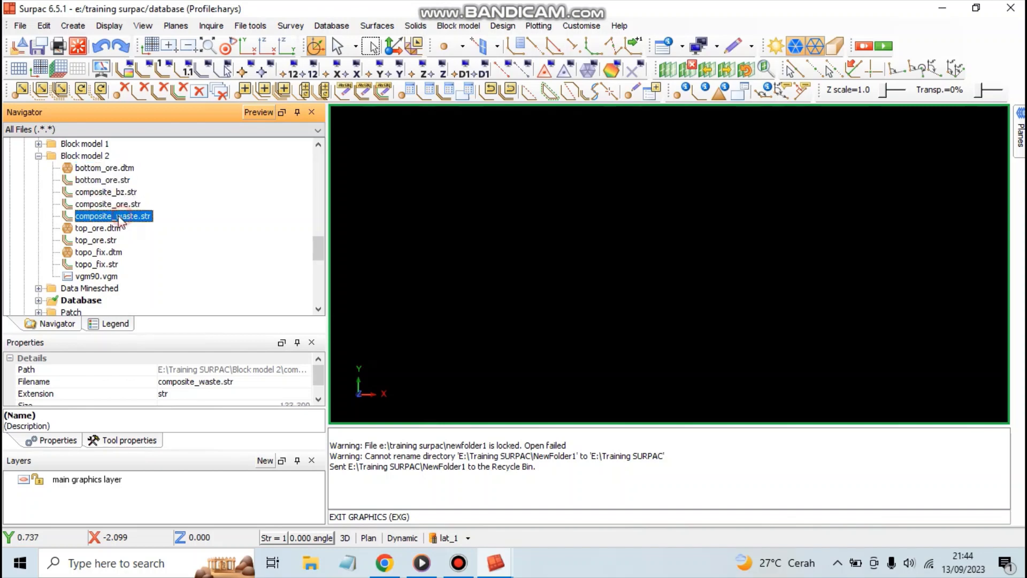
pyautogui.click(84, 240)
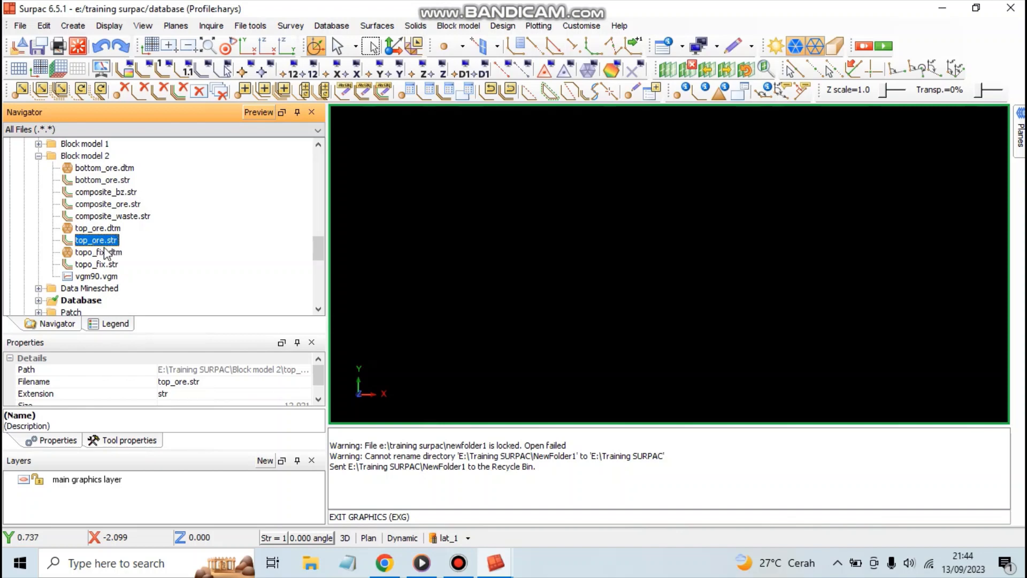
pyautogui.keyDown('ctrl'); pyautogui.click(88, 252); pyautogui.keyUp('ctrl')
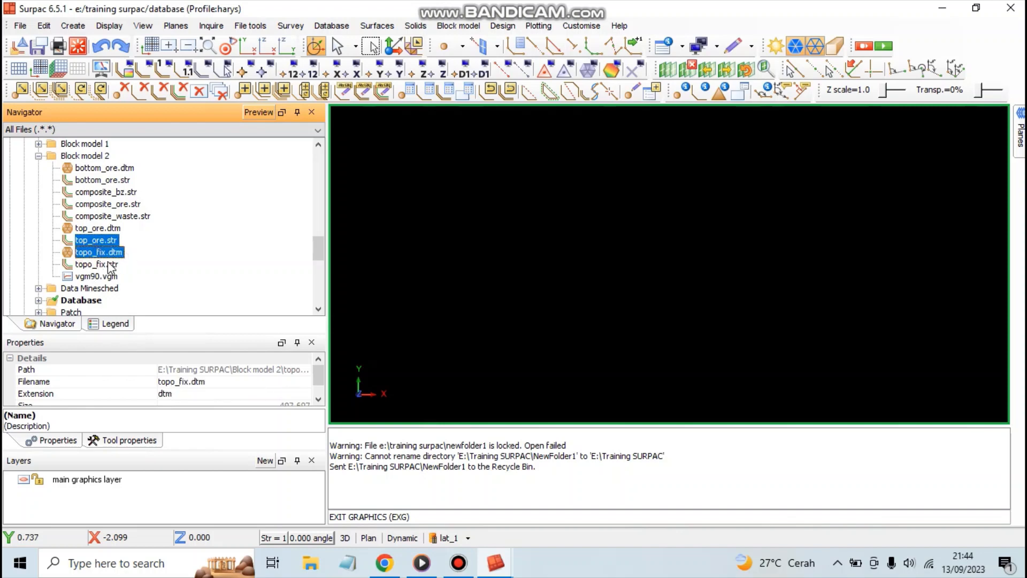
pyautogui.keyDown('ctrl'); pyautogui.click(107, 264); pyautogui.keyUp('ctrl')
pyautogui.click(105, 276)
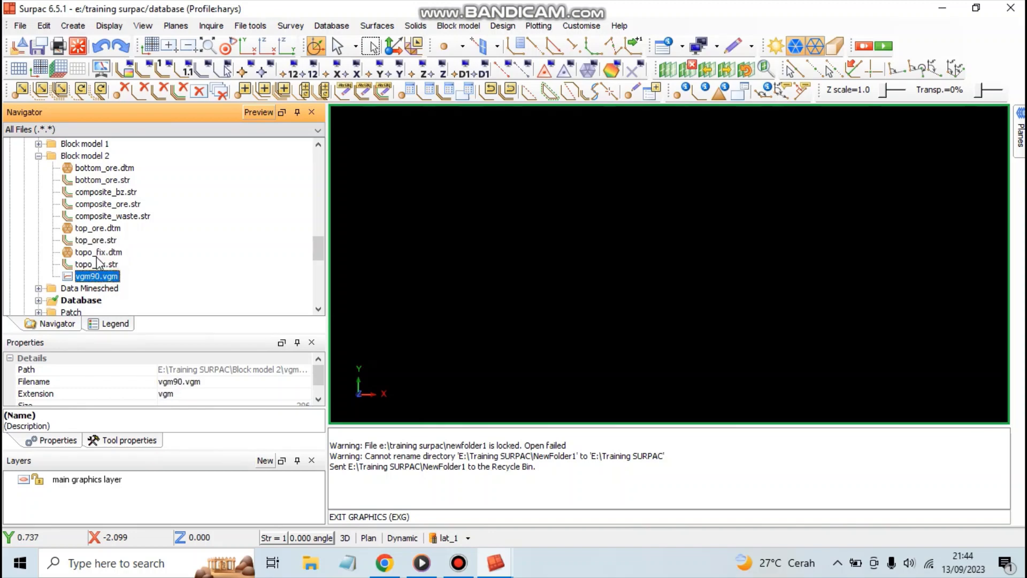
pyautogui.click(96, 253)
pyautogui.click(96, 276)
# - Collapse the Block model 2 folder and check the Data Minesched, Block model 2 and Block model 1 folders inside Training SURPAC
pyautogui.scroll(1, 86, 226)
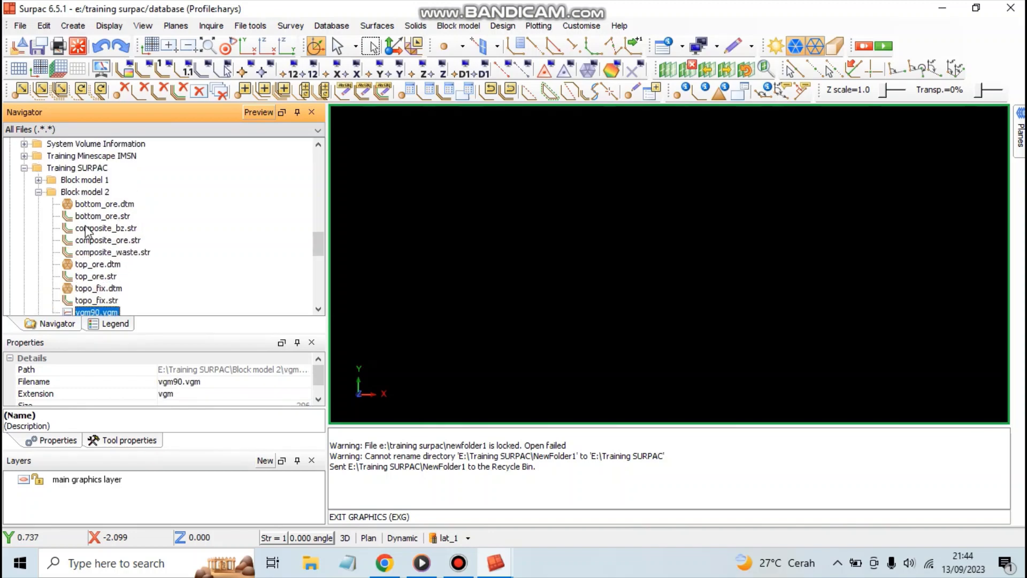
pyautogui.click(38, 192)
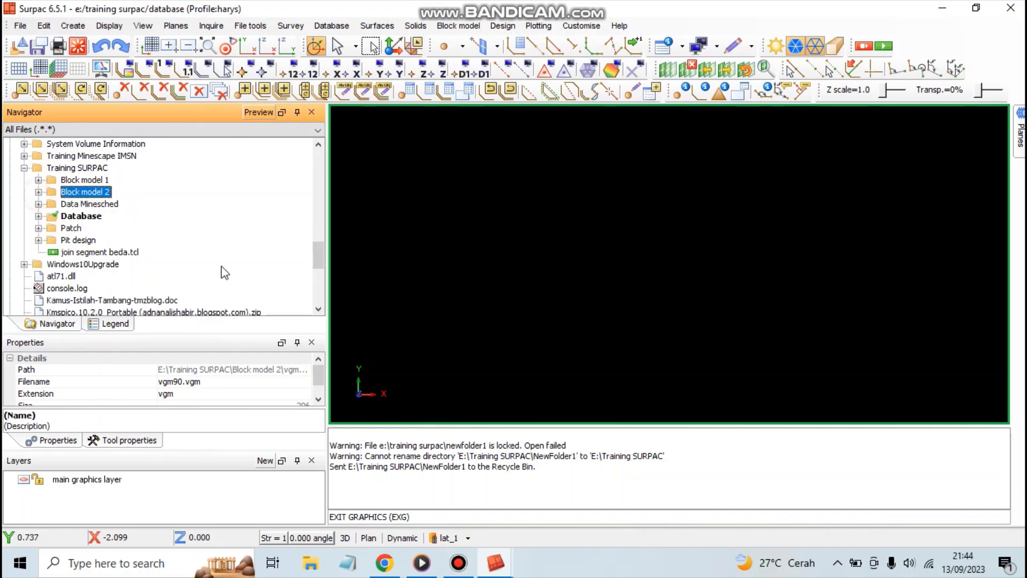
pyautogui.click(80, 205)
pyautogui.click(81, 193)
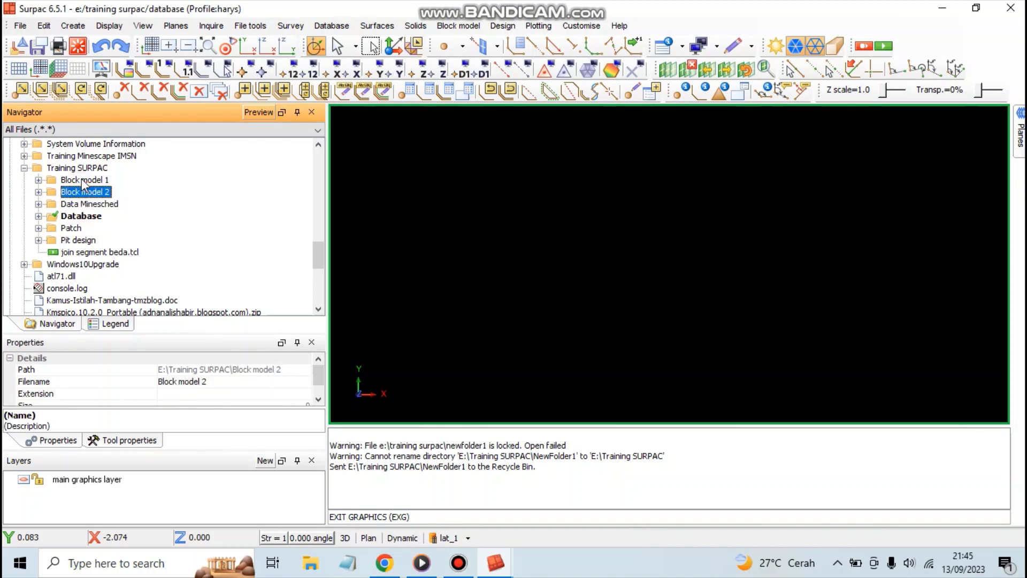
pyautogui.click(83, 182)
pyautogui.click(85, 168)
pyautogui.click(80, 182)
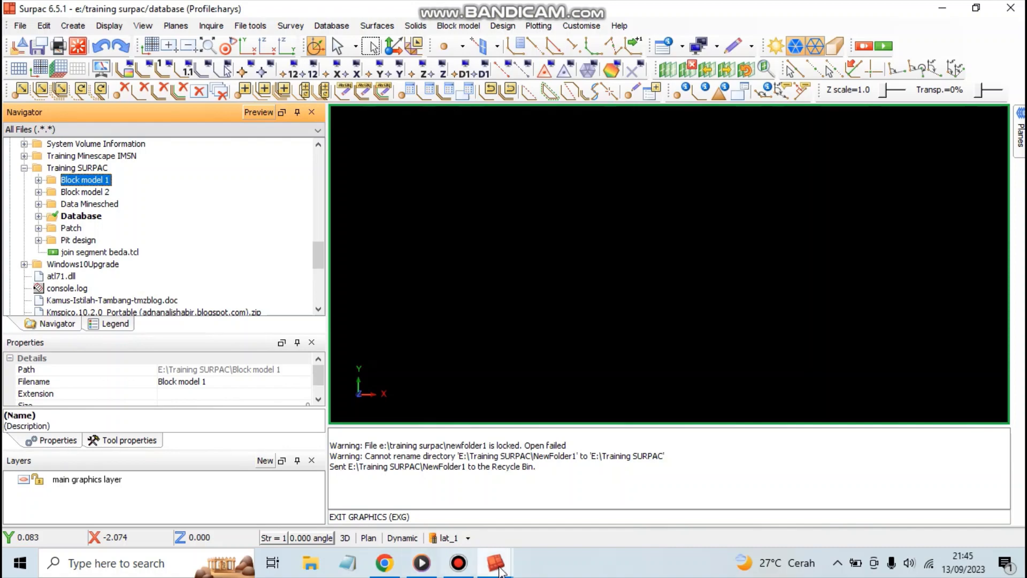
pyautogui.click(422, 563)
pyautogui.click(458, 562)
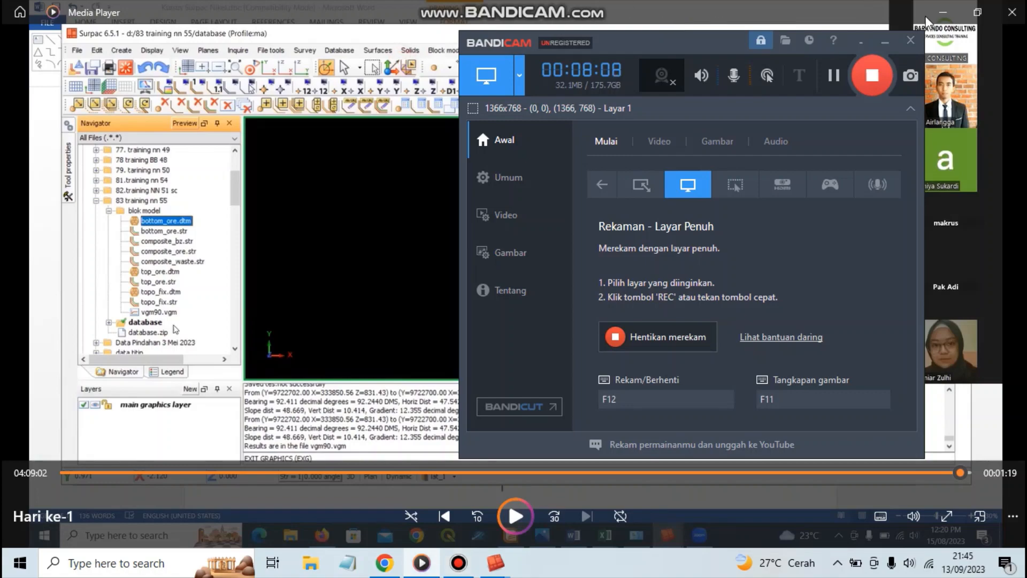
pyautogui.click(942, 12)
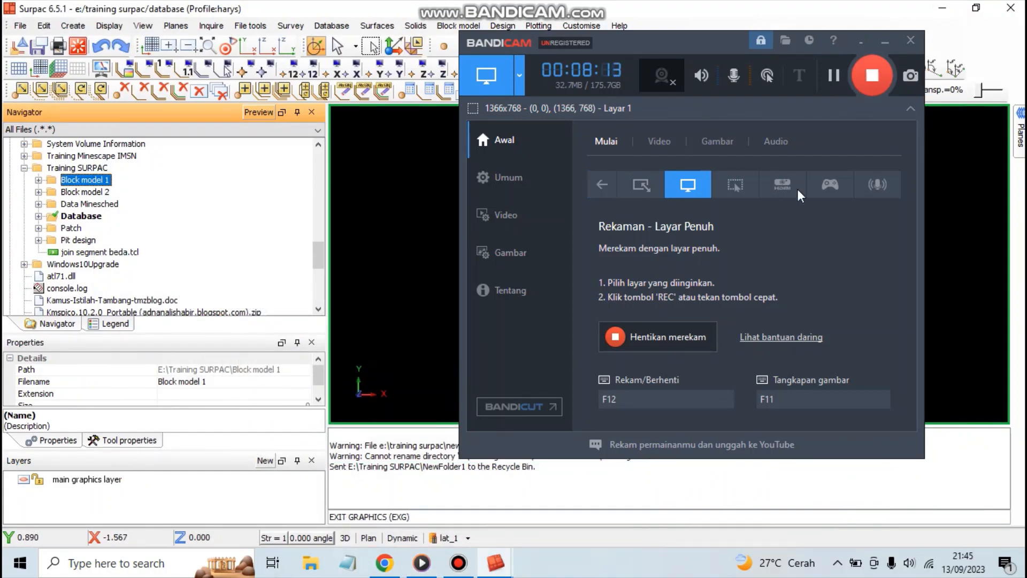
pyautogui.click(745, 85)
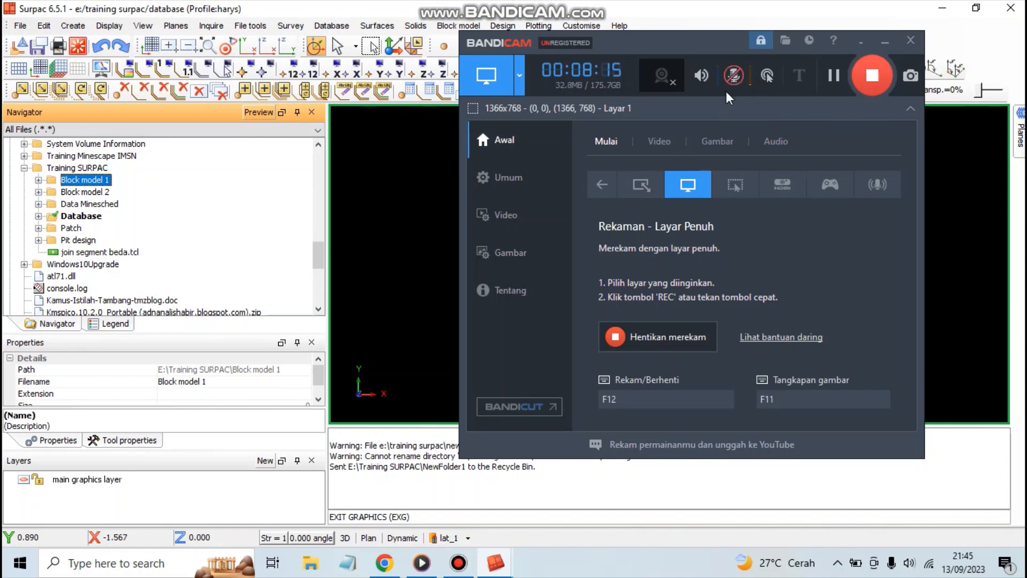